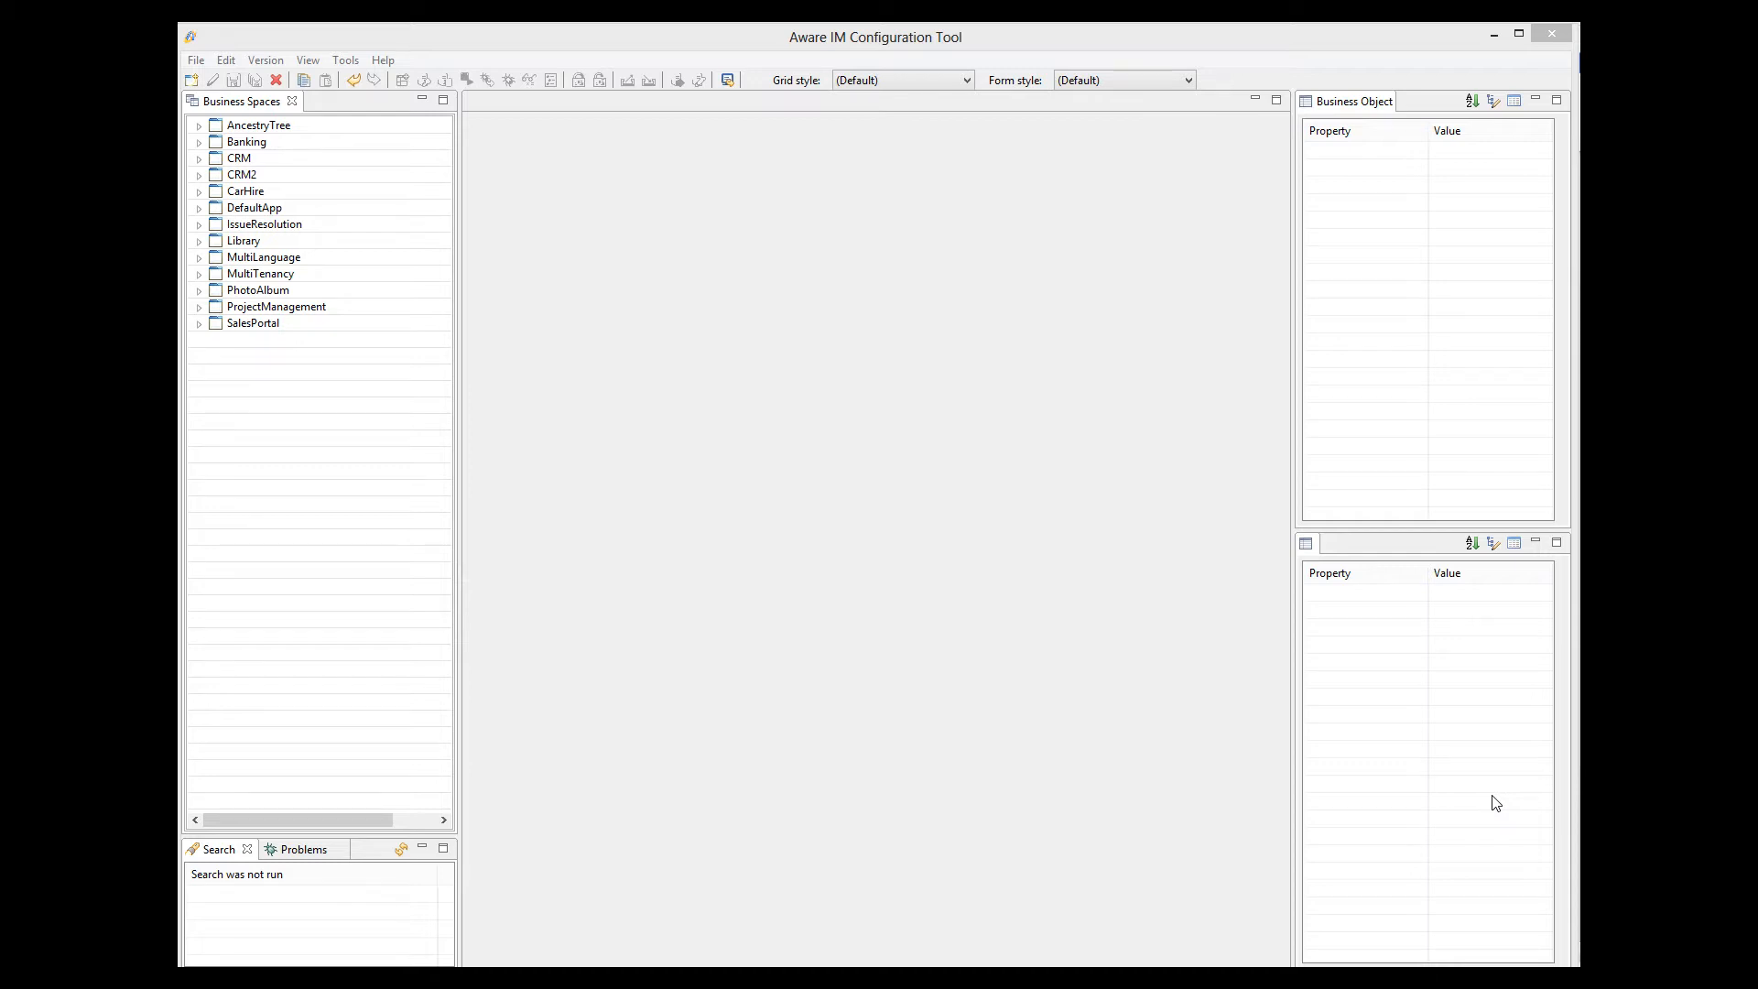
Open the Item business object in the Library business space's version 1.1 and view its Current reservation update rule.
left_click(200, 242)
left_click(234, 292)
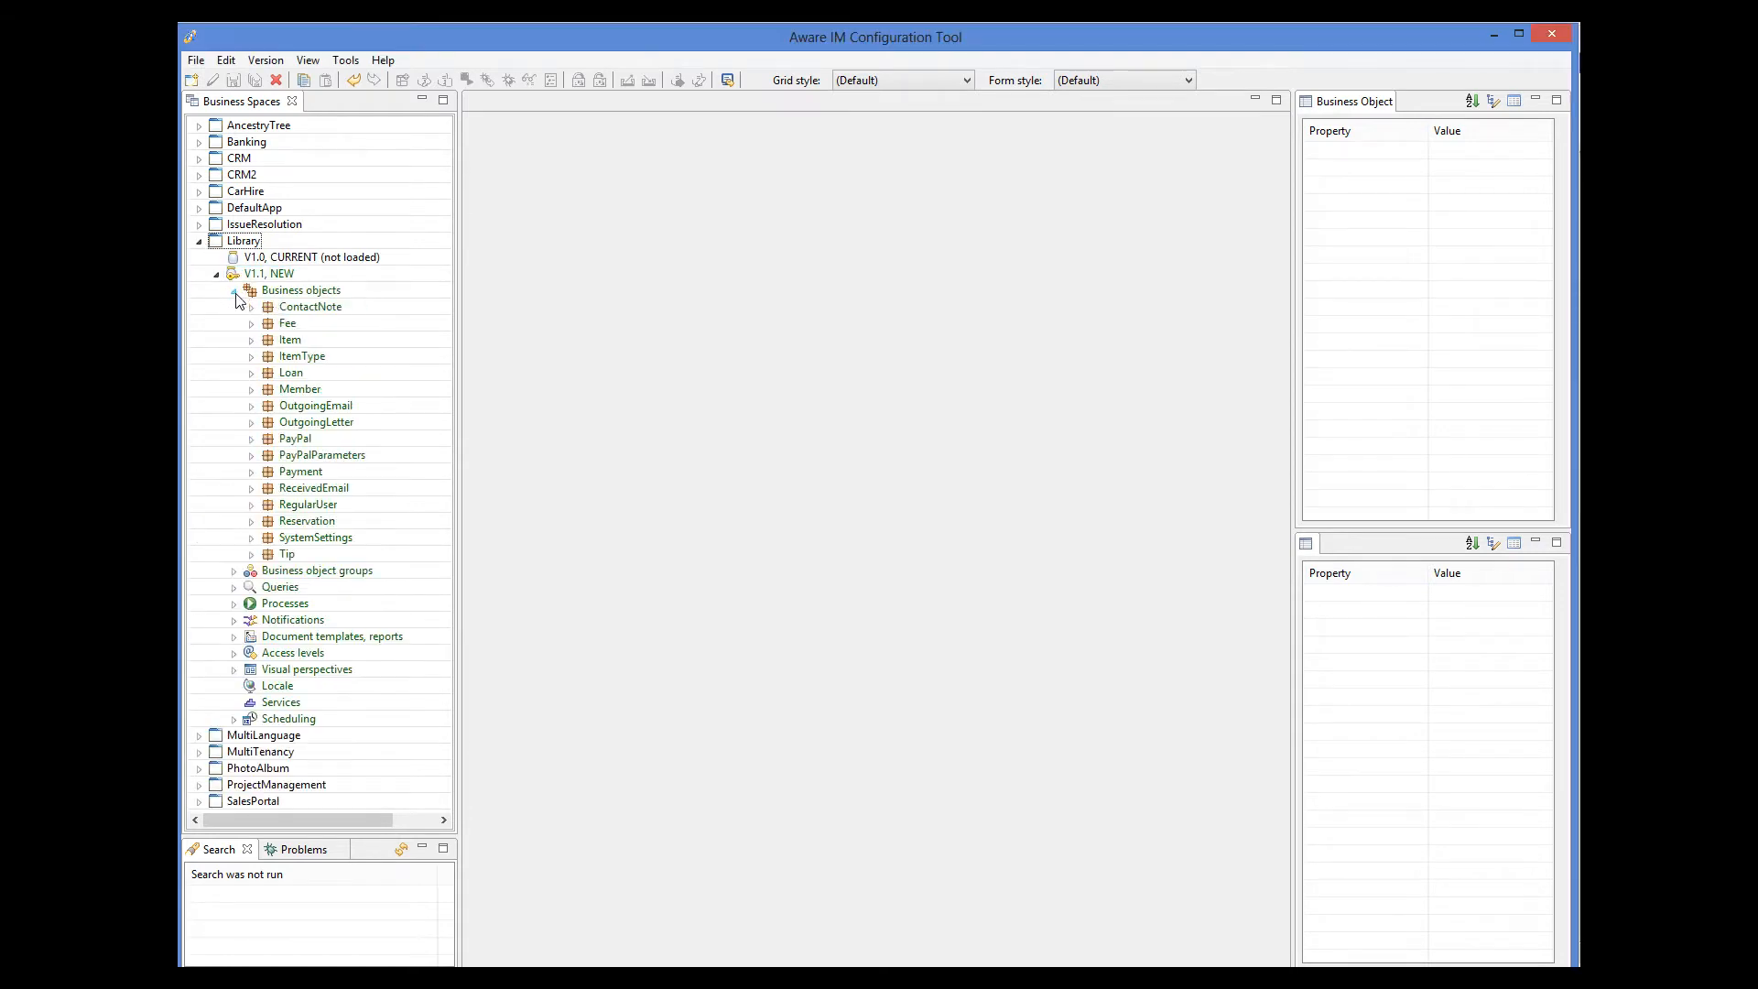
double_click(290, 339)
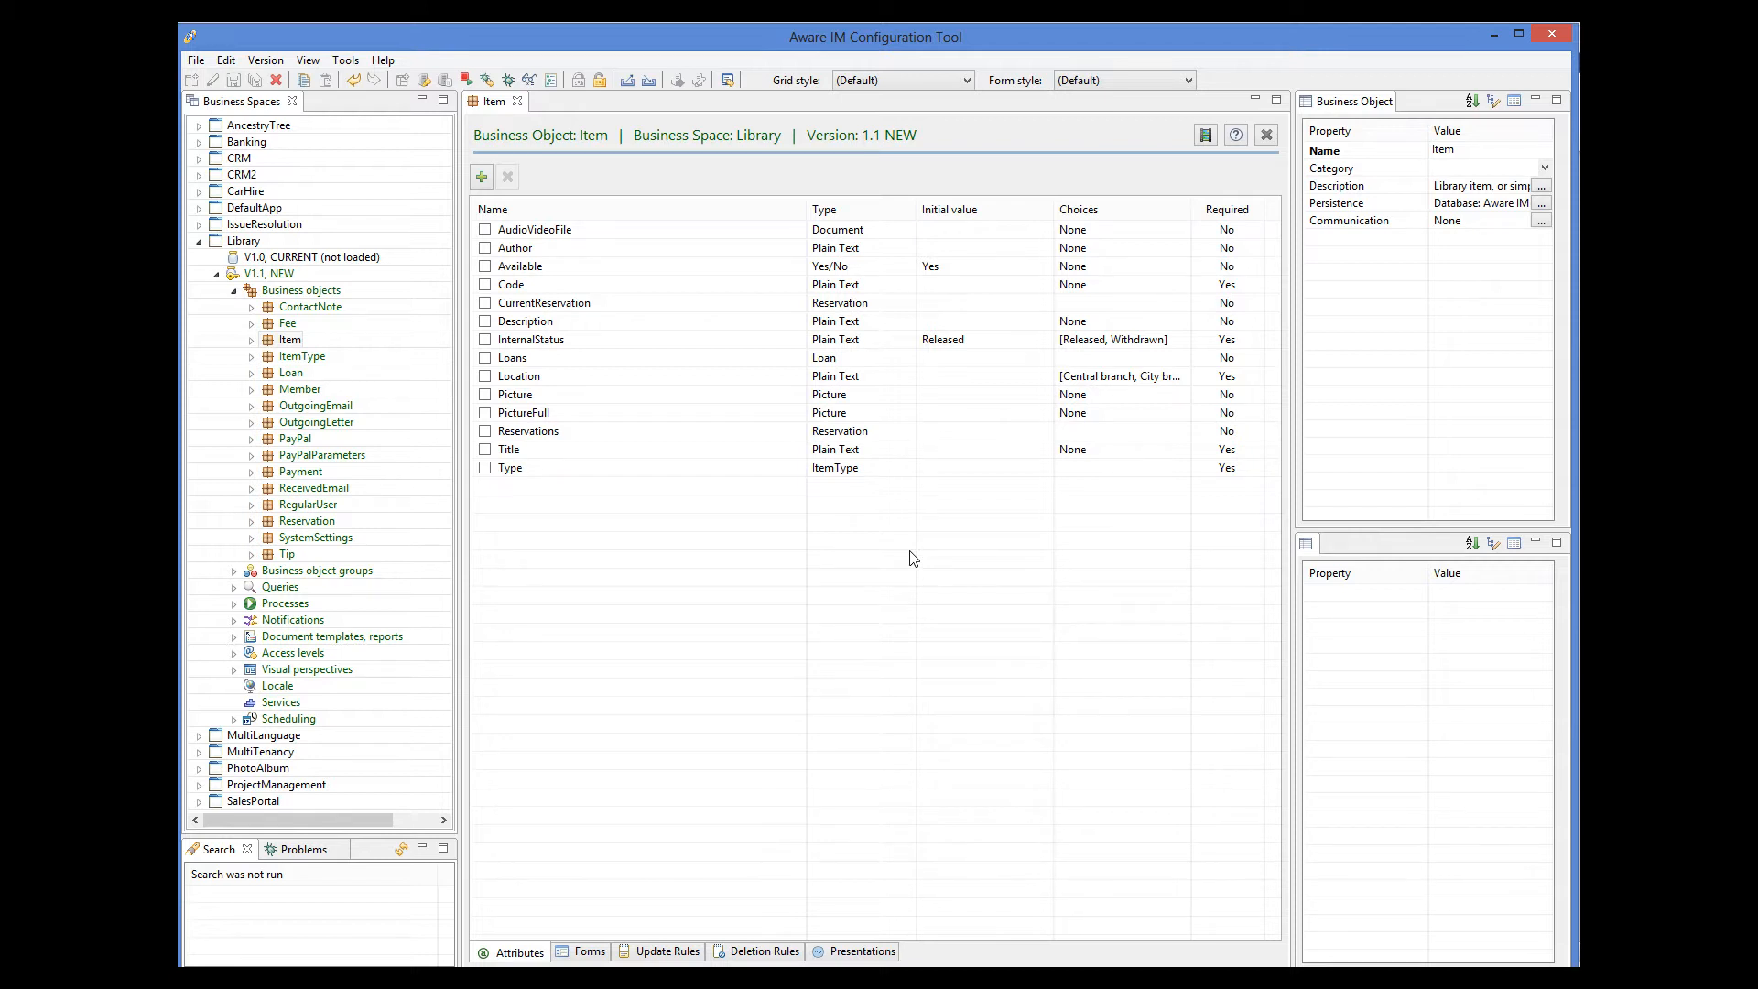
left_click(659, 950)
left_click(639, 247)
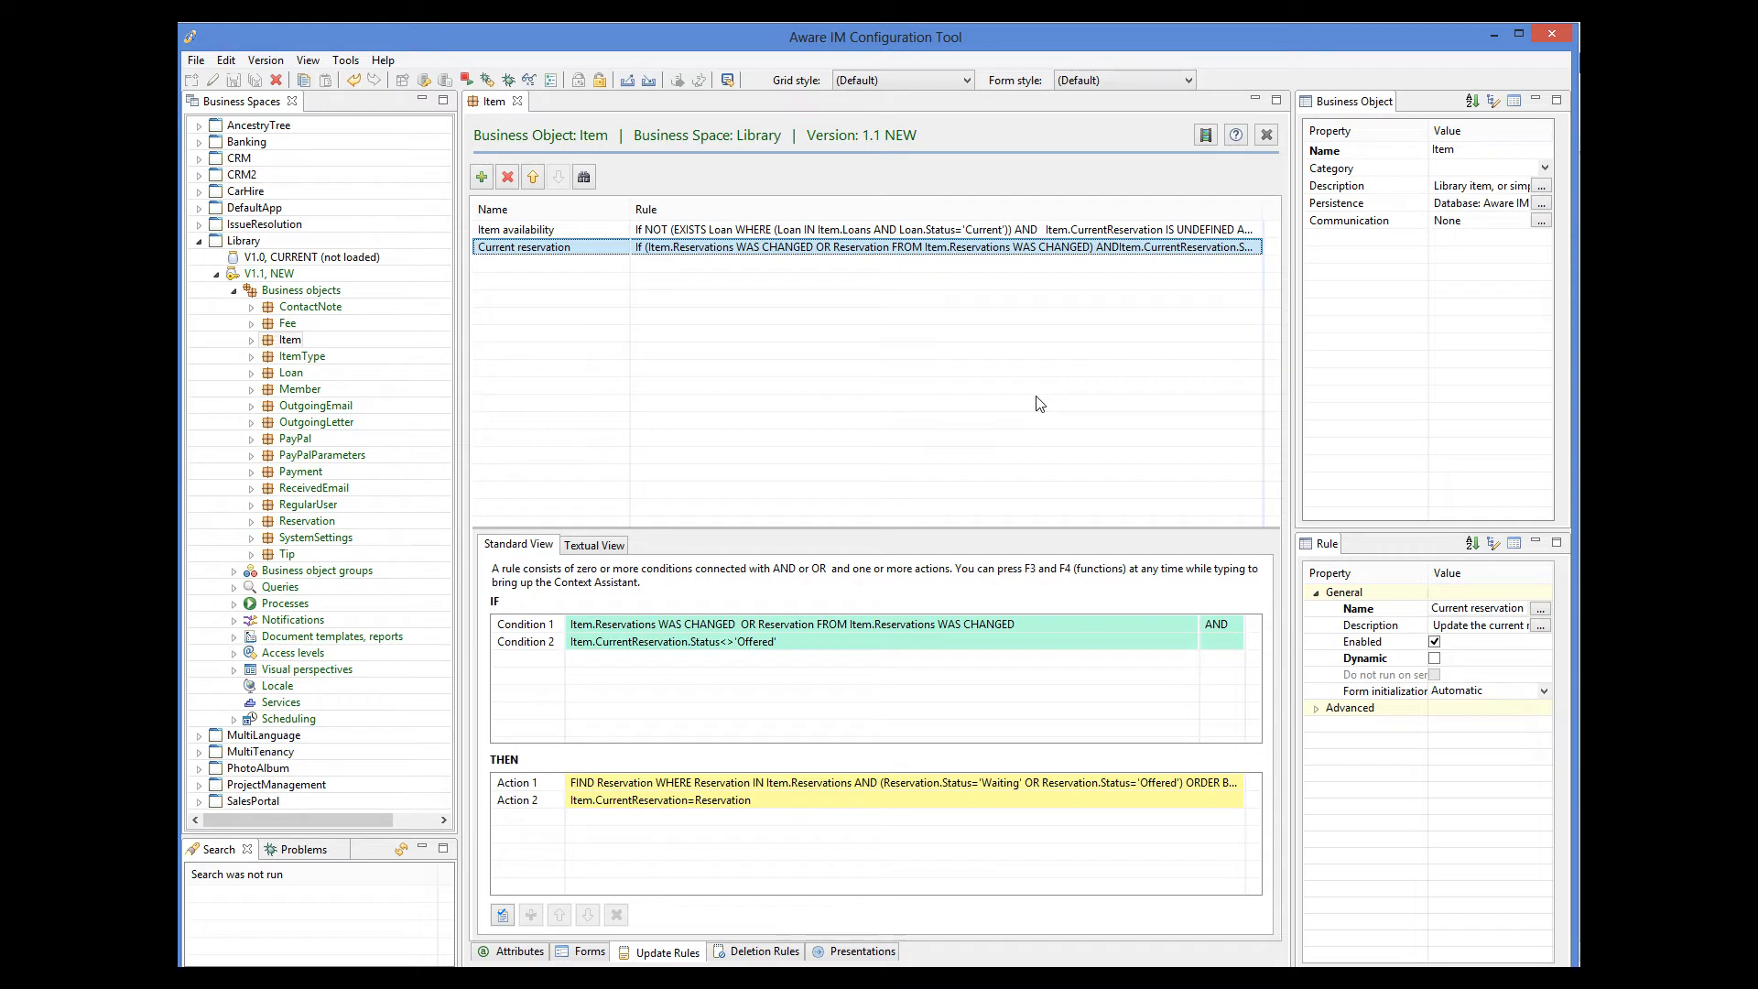
Open the TEST_ChargeFee process from the TEST category of the Library processes to view its action rules.
left_click(234, 603)
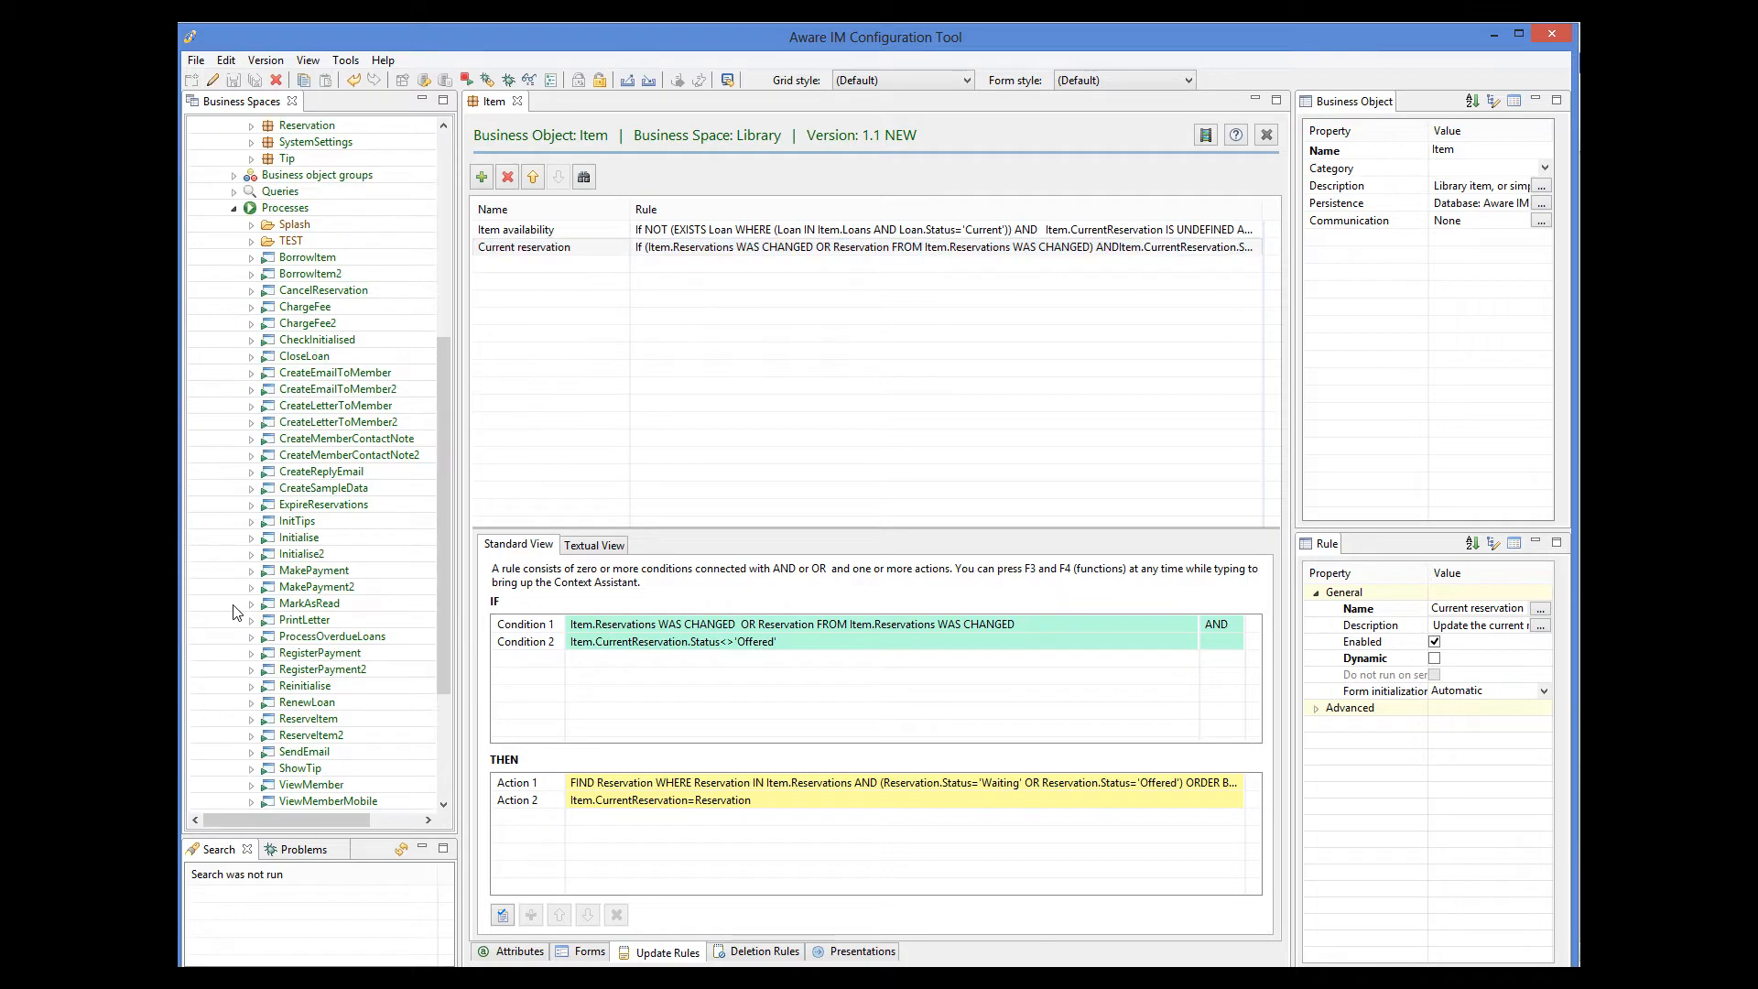
left_click(251, 242)
double_click(333, 260)
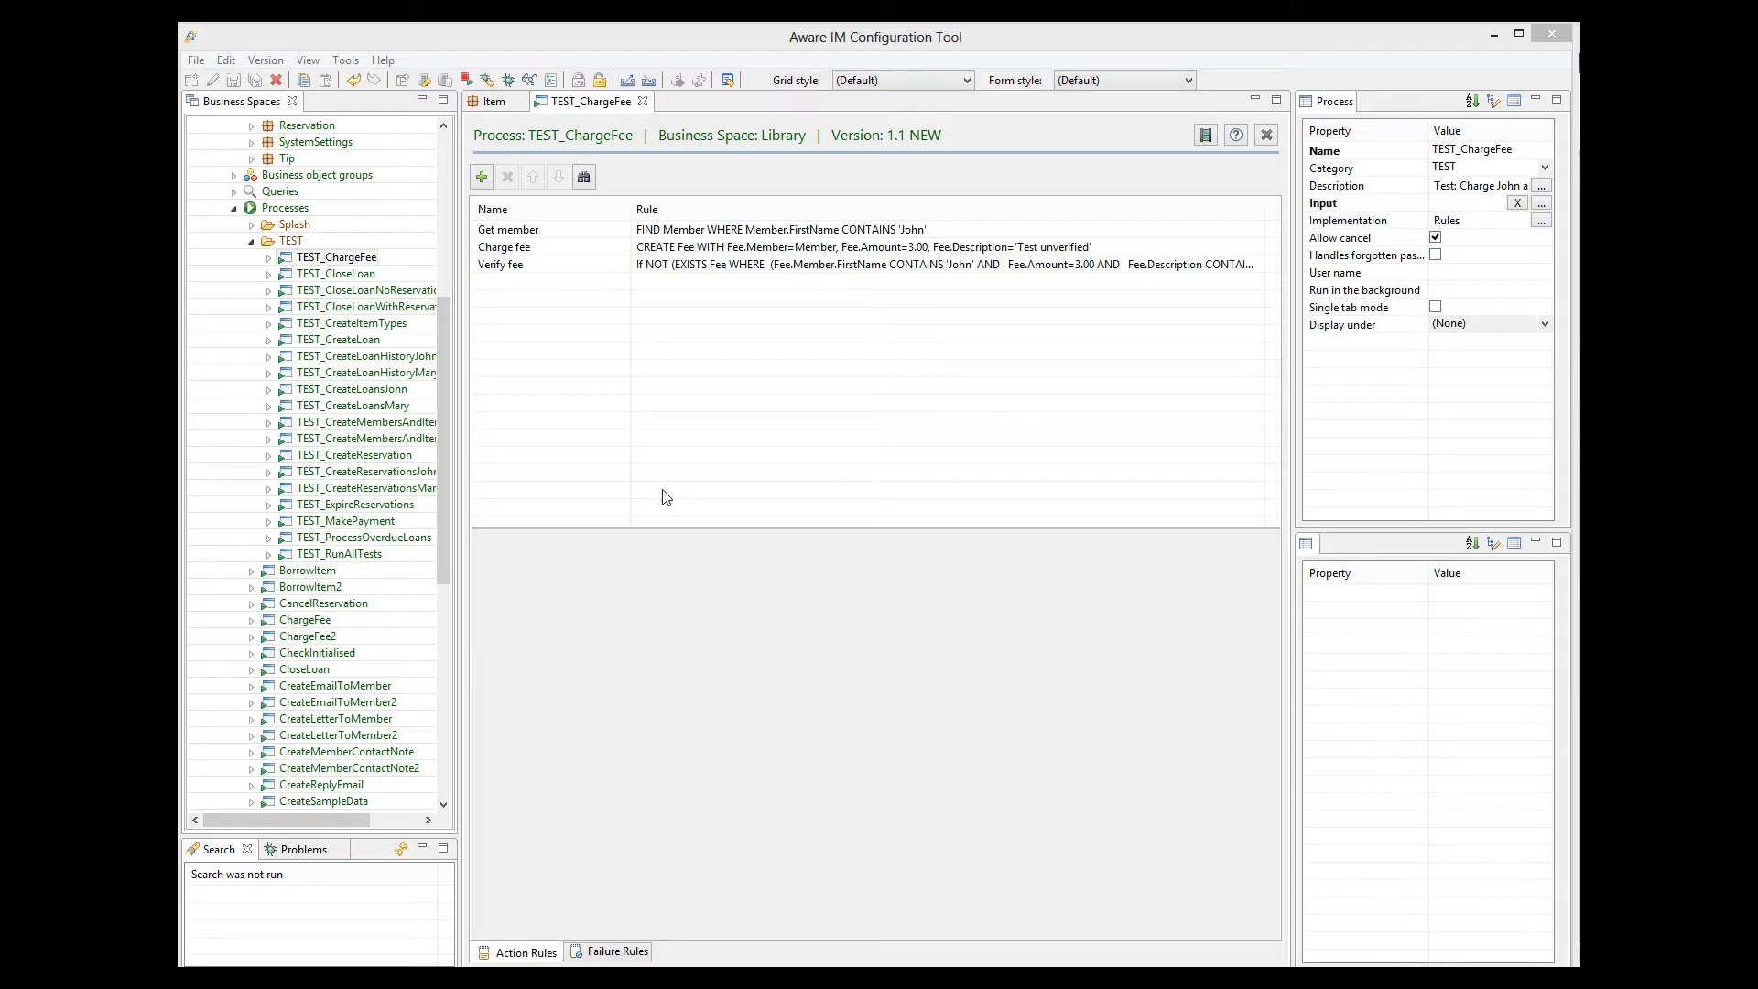
Open the Loan business object's update rules and view the conditions and action of Total items validation.
scroll(449, 313, "up", 5)
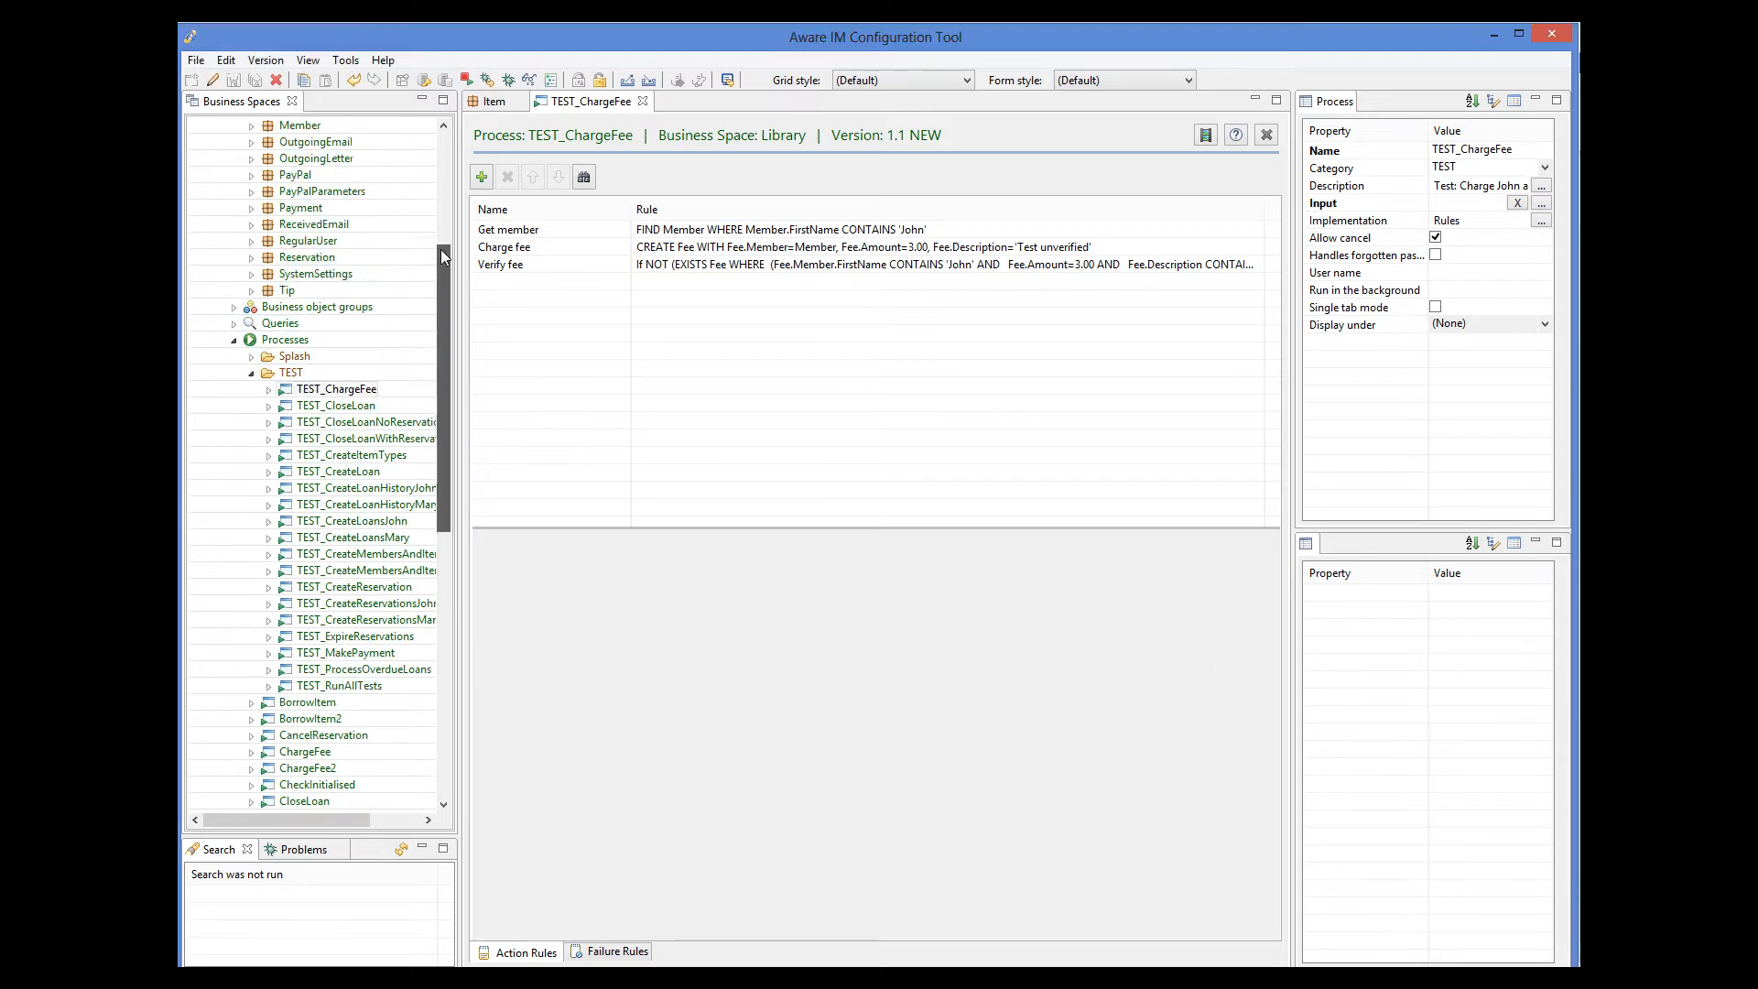
double_click(289, 229)
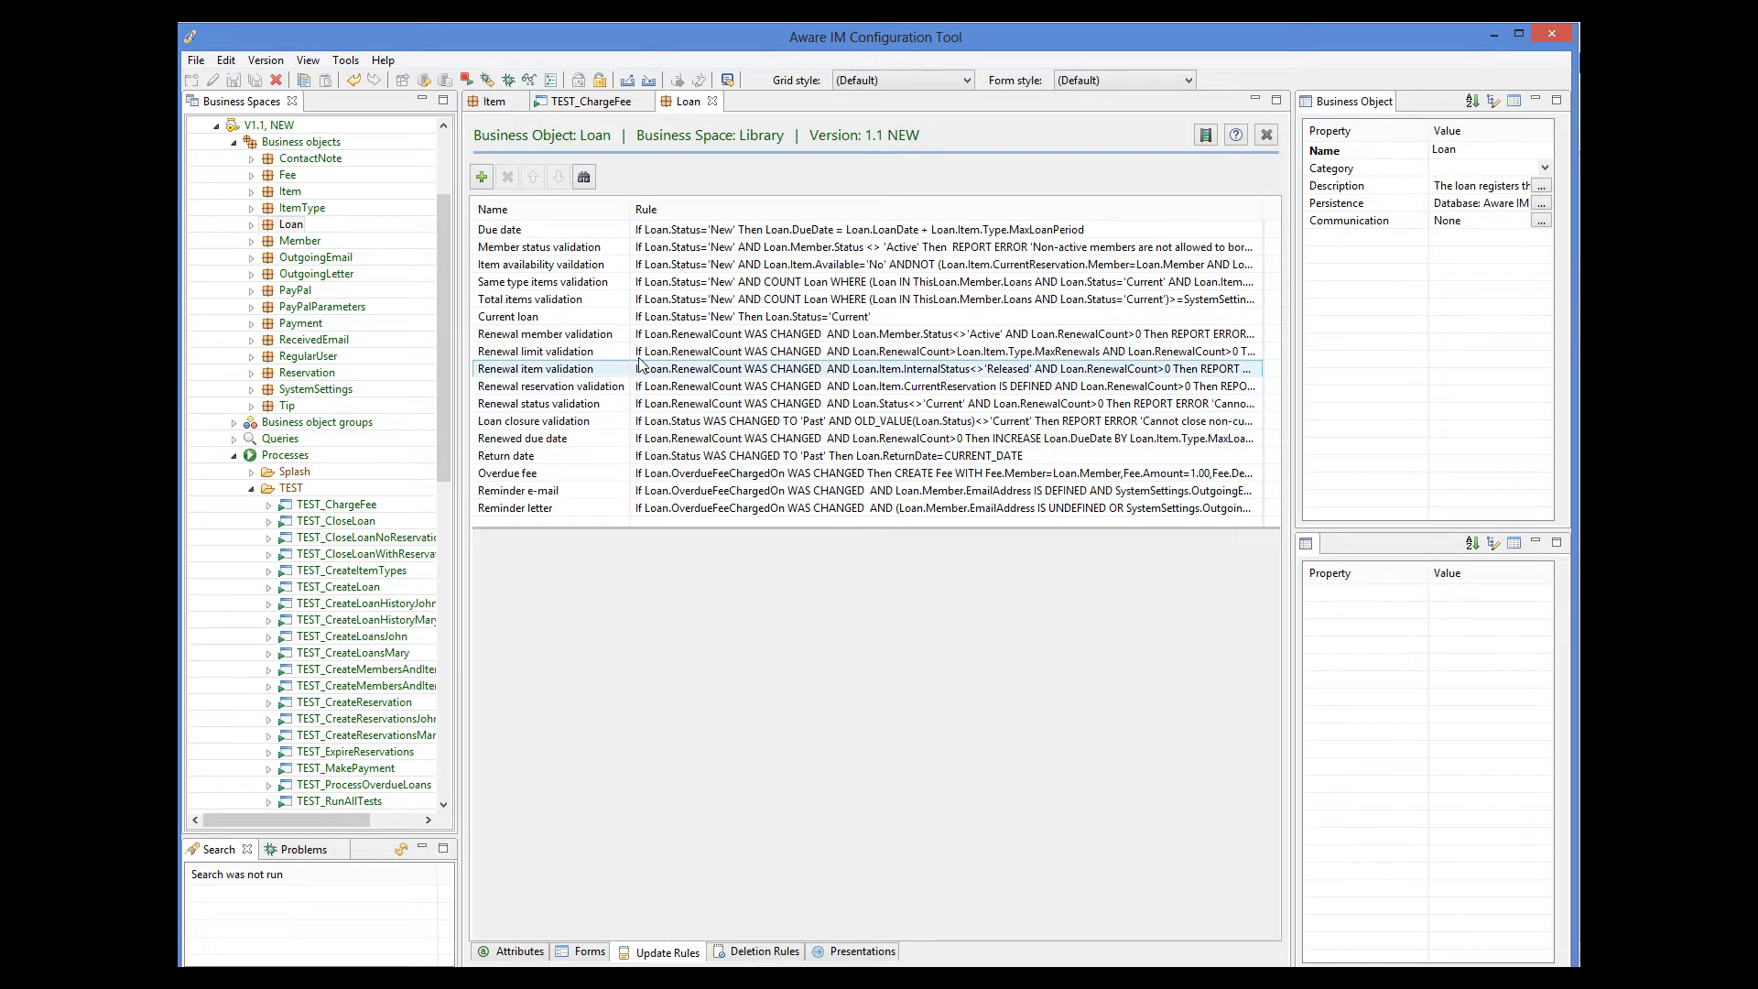
left_click(683, 302)
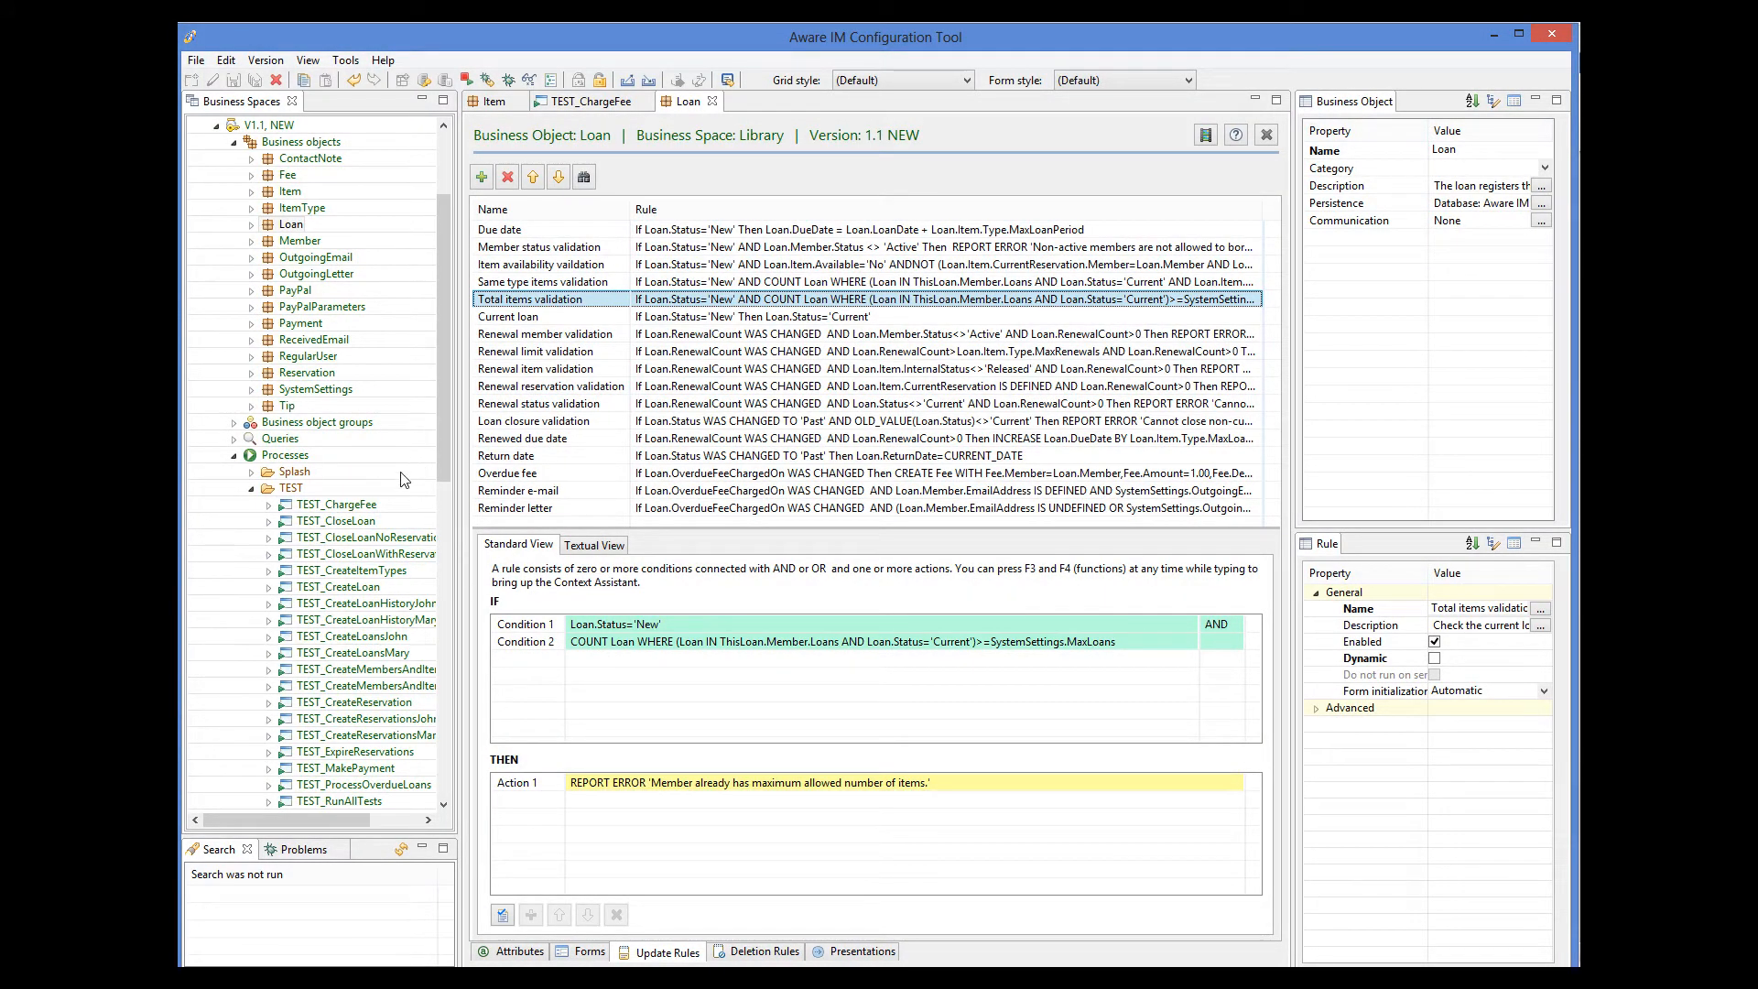
Collapse the TEST process category, open the Library's ViewMember process and view its View logged in member rule.
left_click(252, 488)
scroll(295, 513, "down", 2)
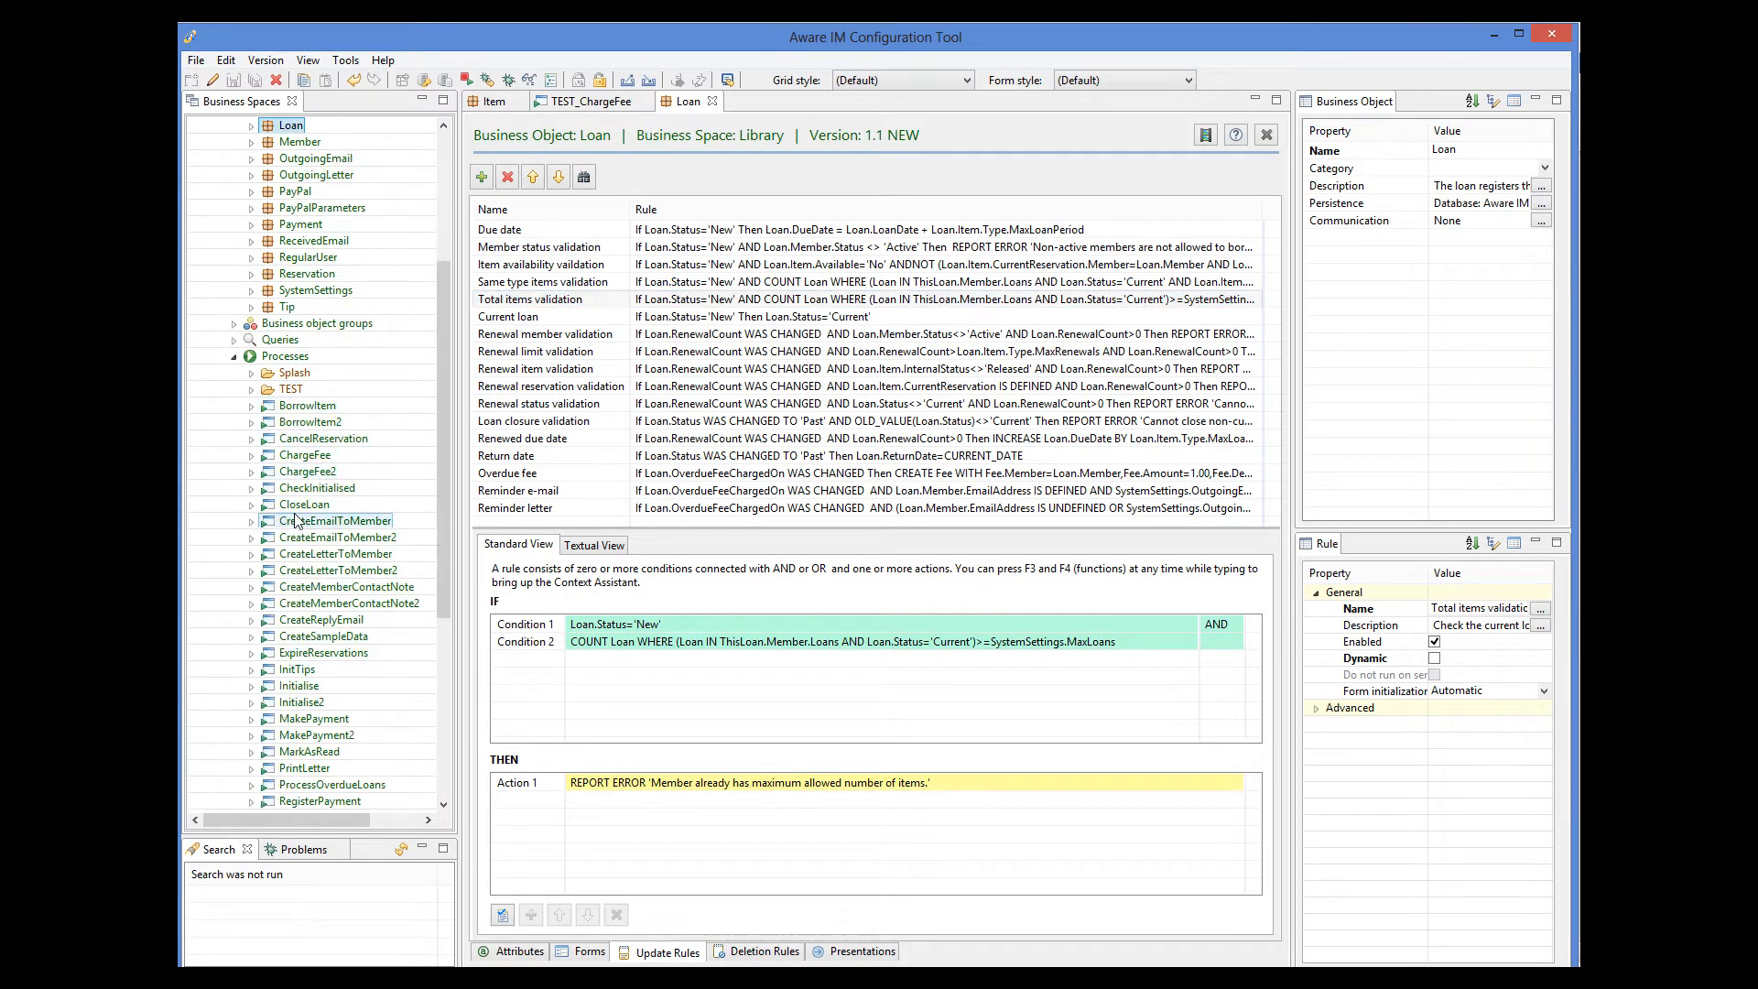
scroll(295, 520, "down", 4)
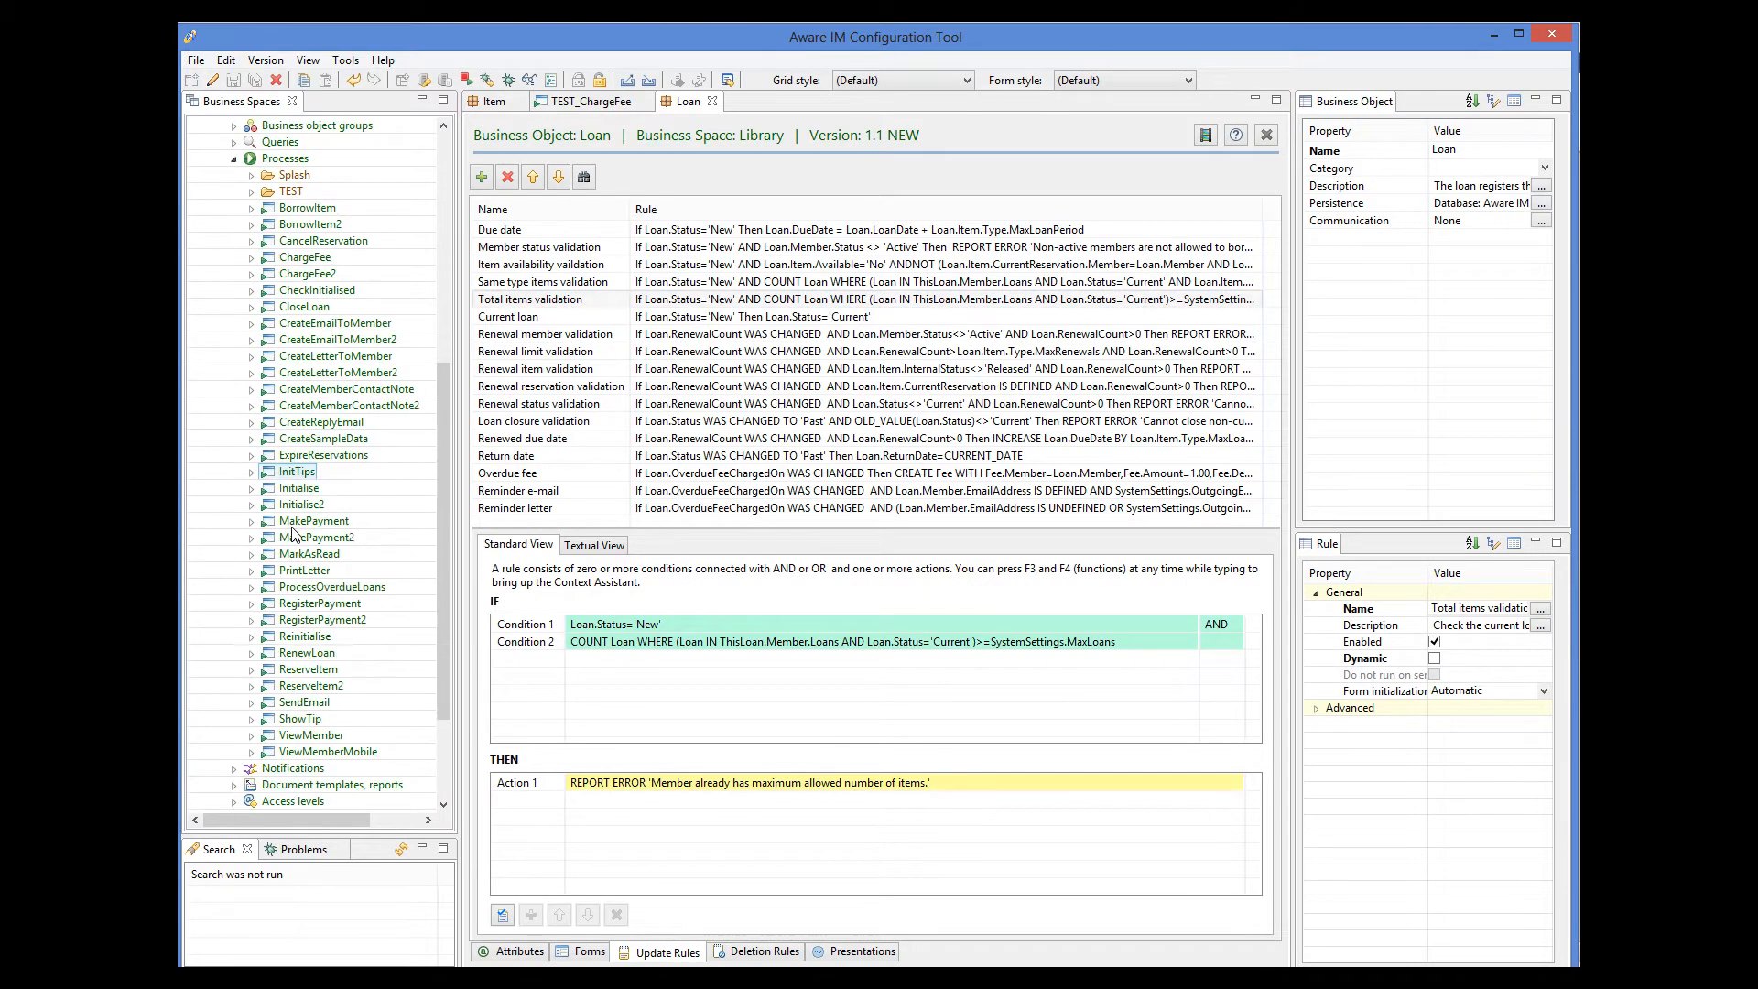
double_click(315, 738)
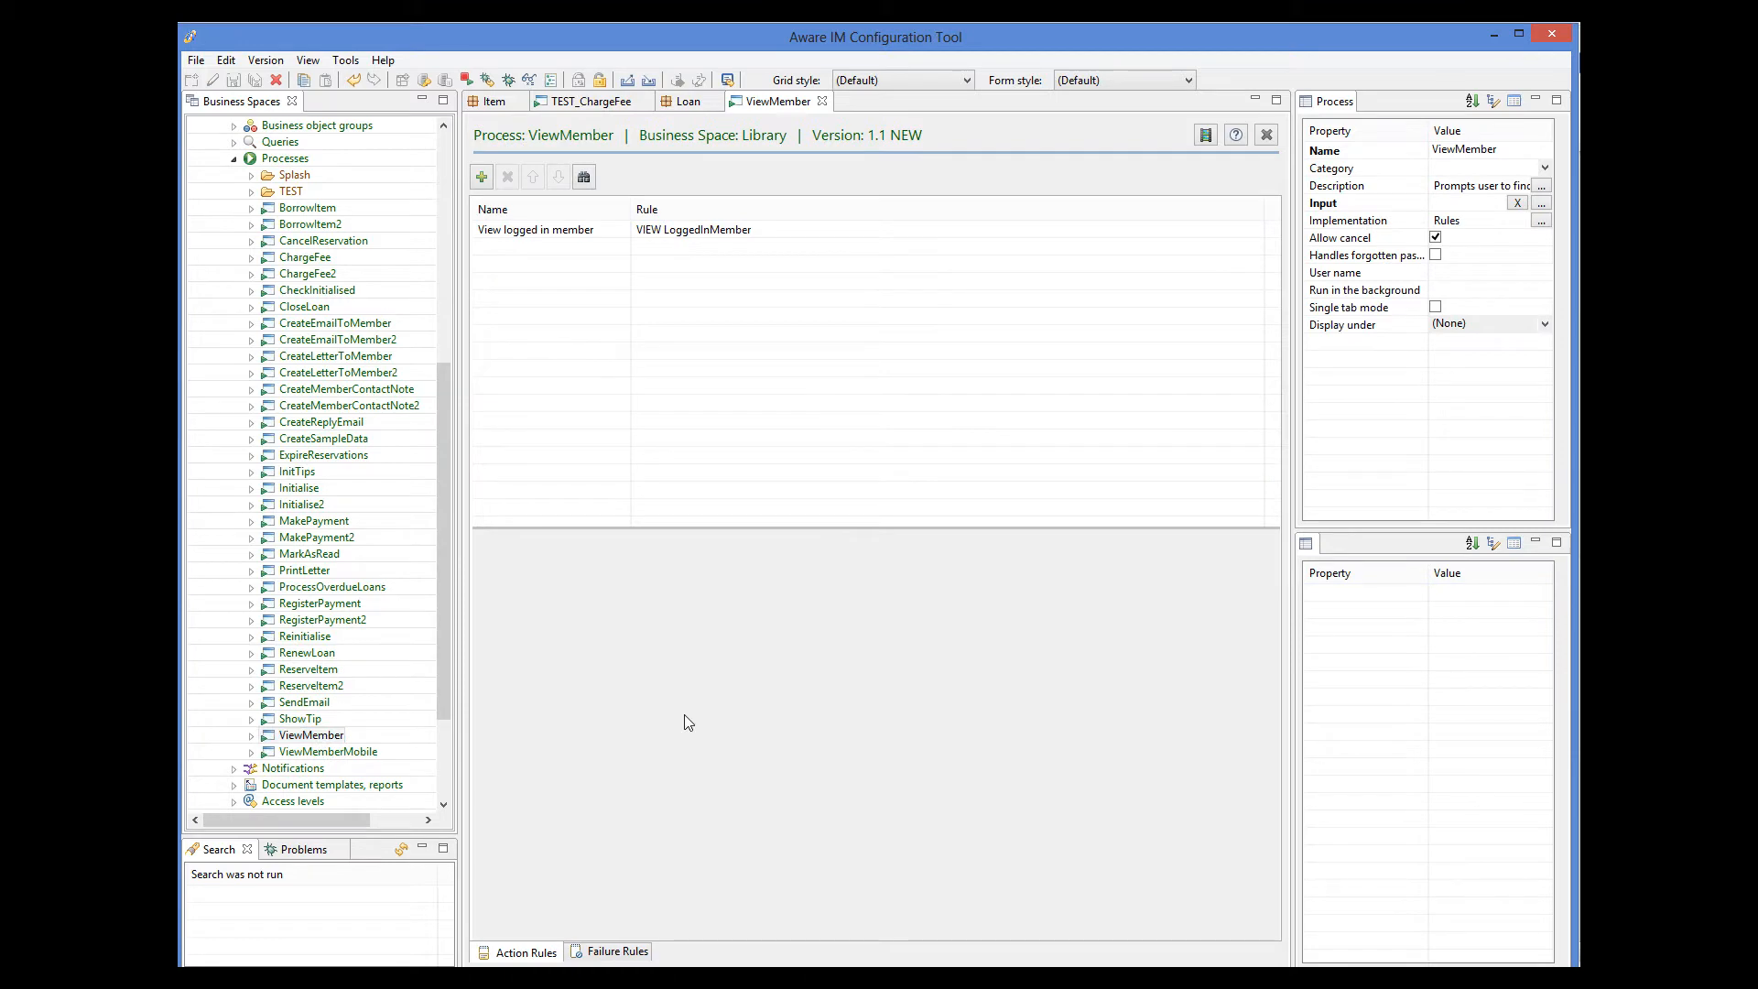
left_click(647, 229)
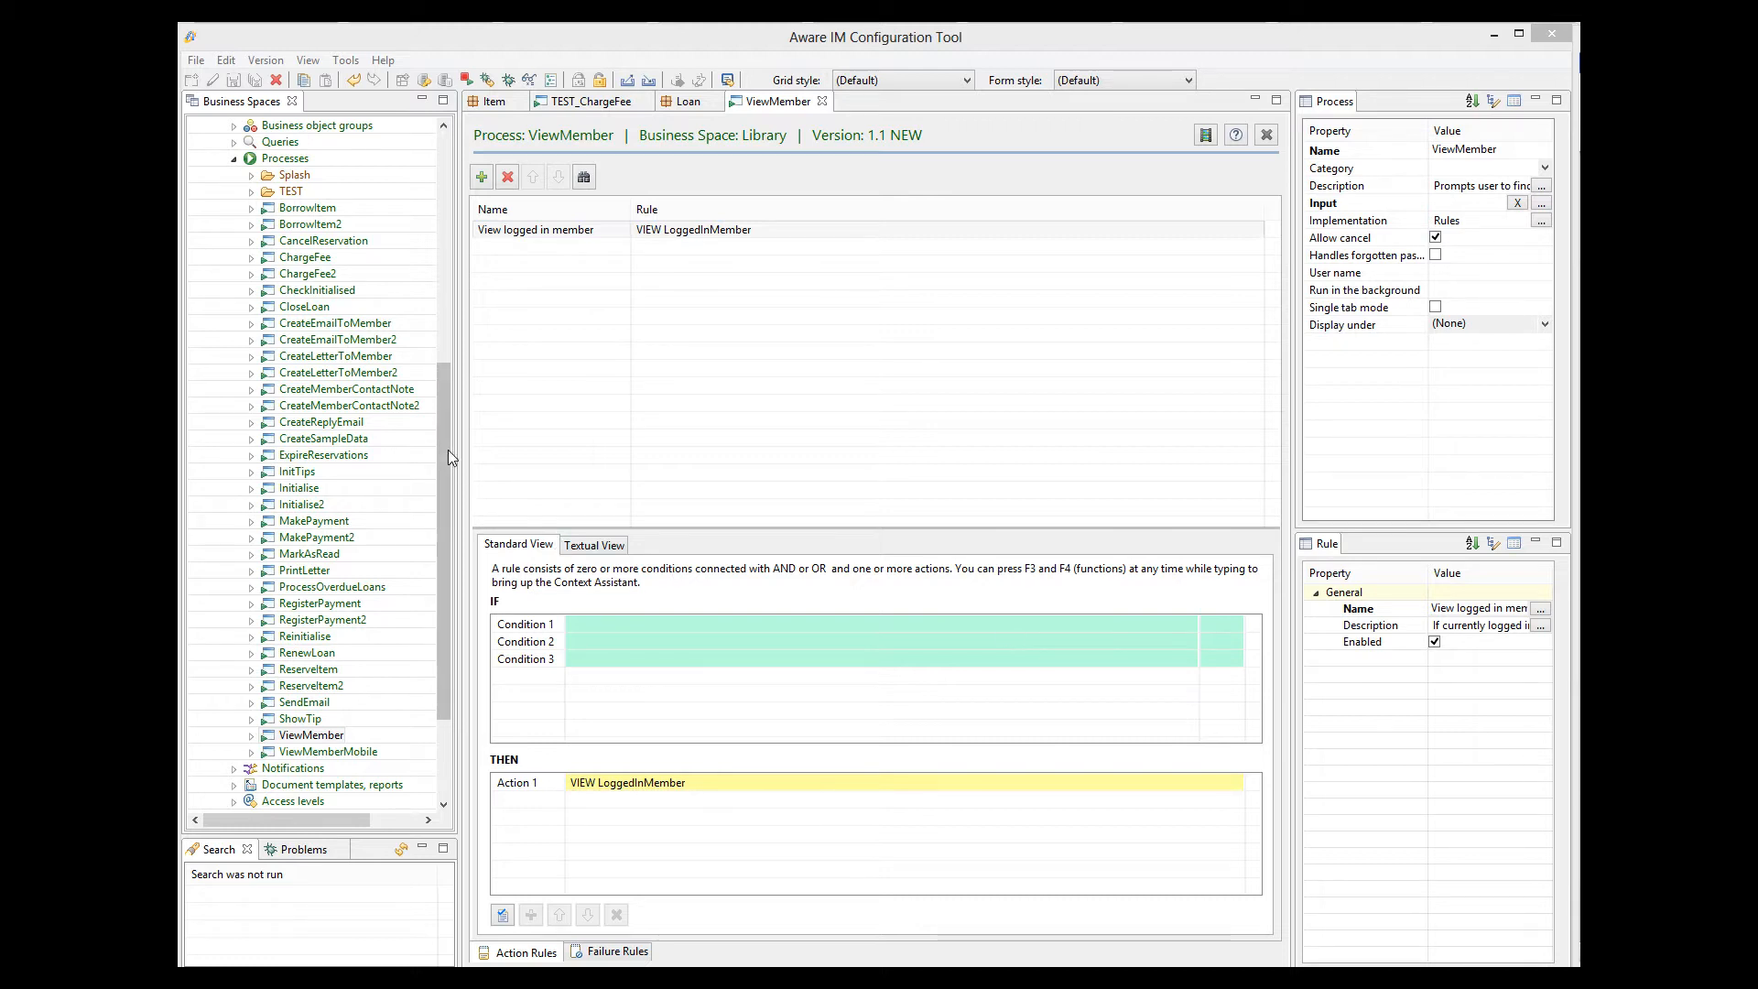
Collapse the Library business space and open the StaffMemberDiary process in version 1.5 of the CRM business space.
left_click_drag(448, 449, 463, 206)
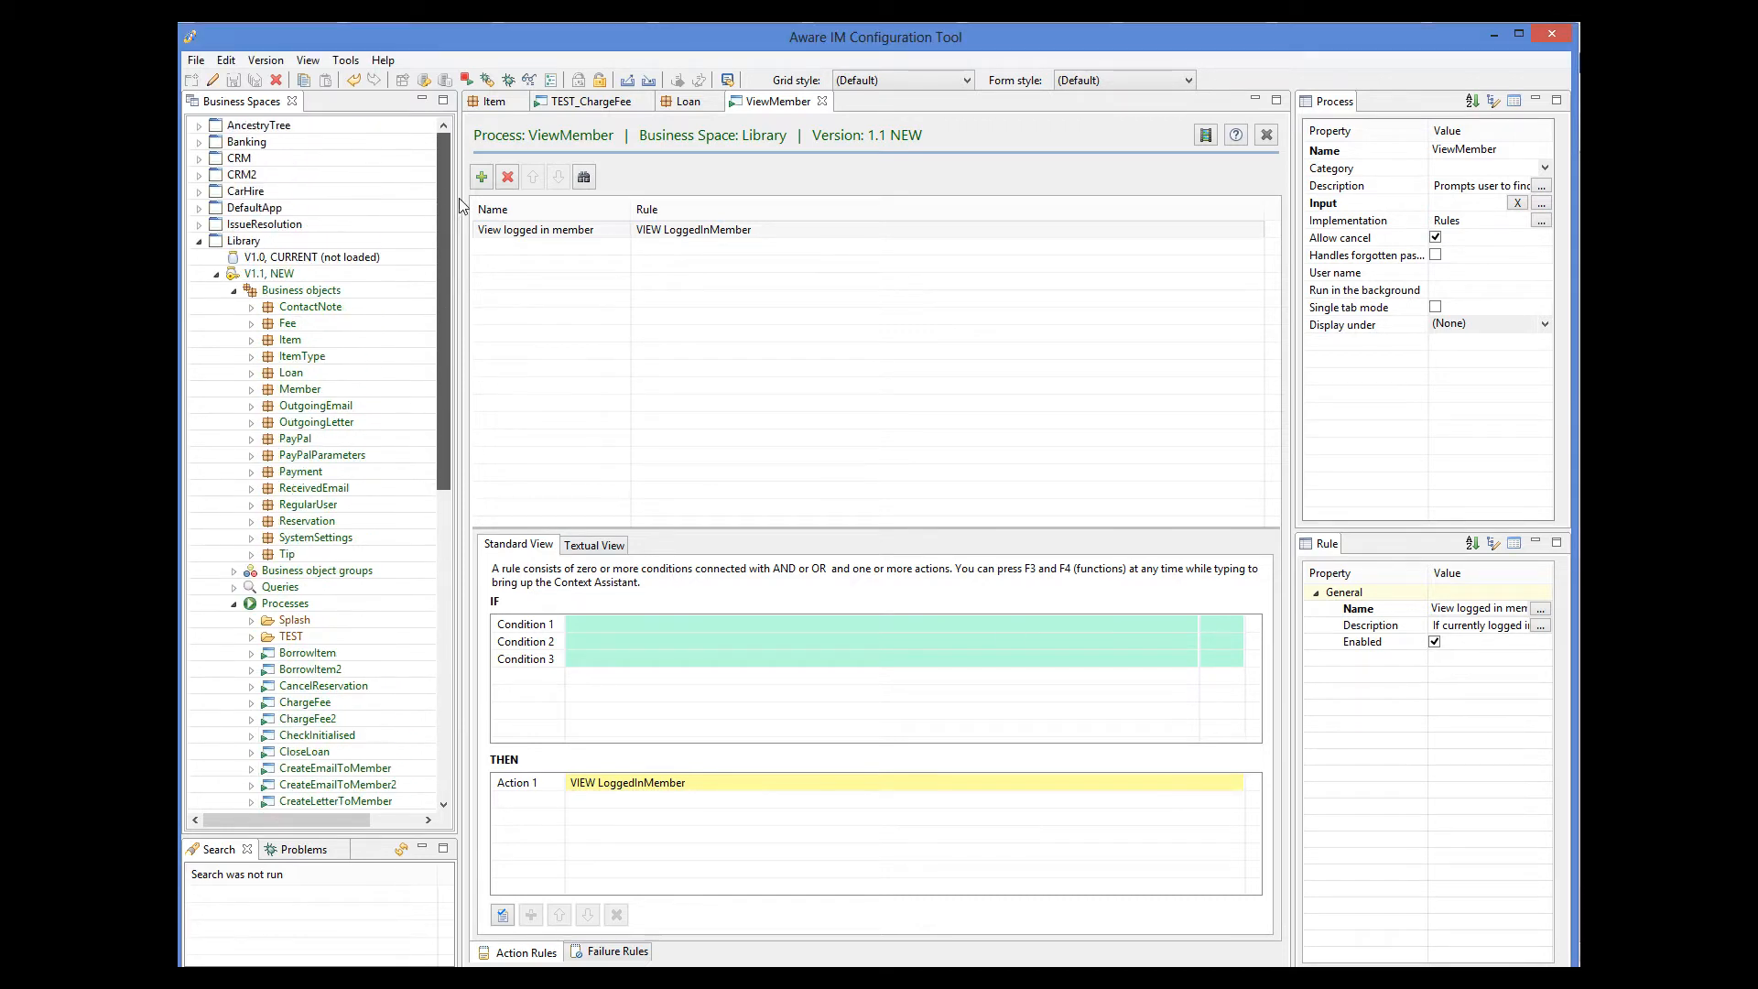
left_click(199, 241)
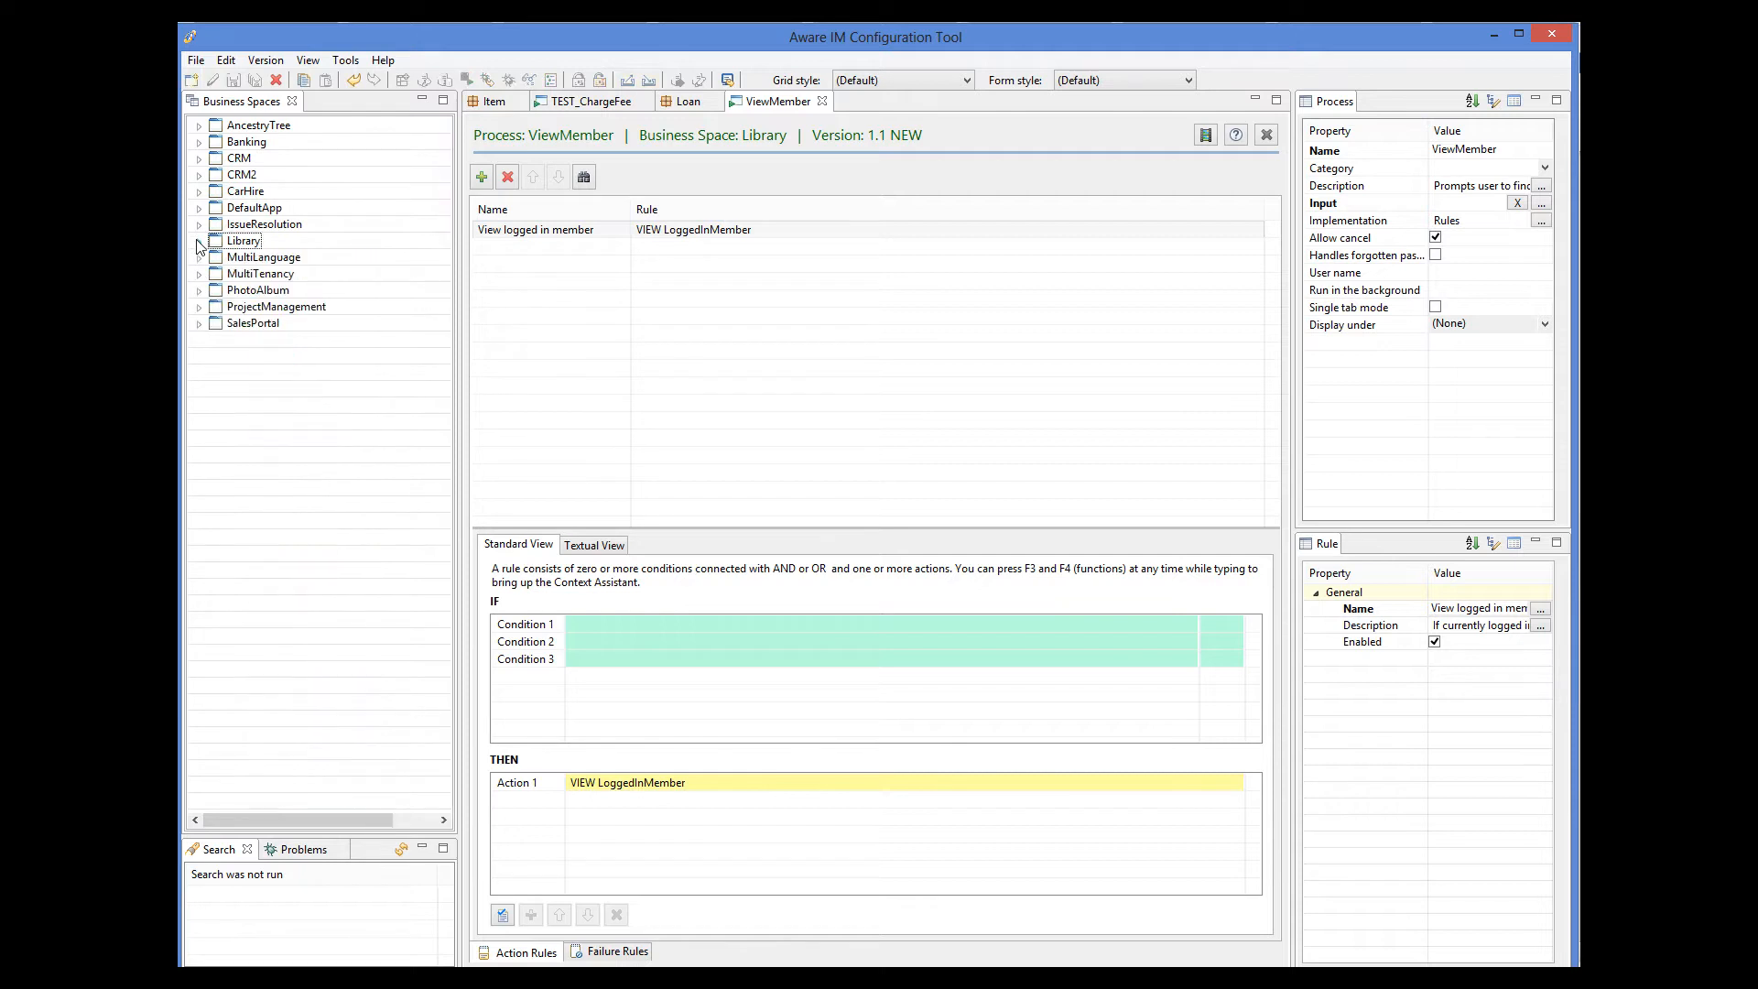
left_click(198, 160)
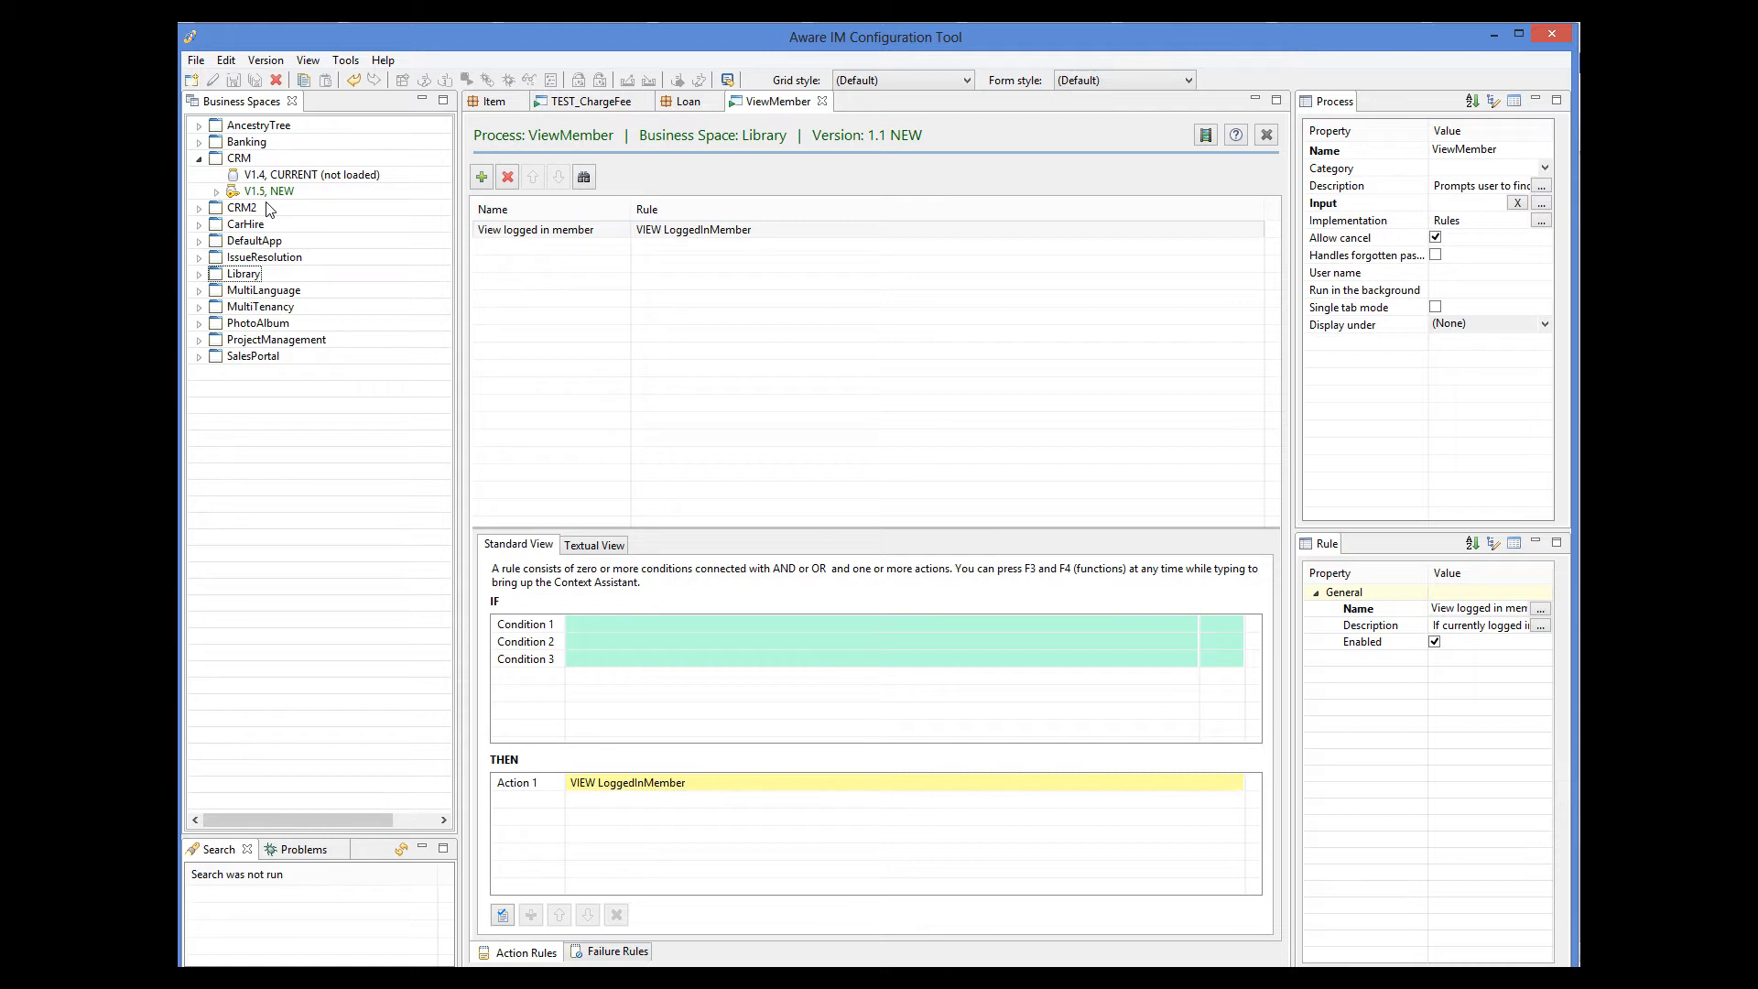
left_click(216, 192)
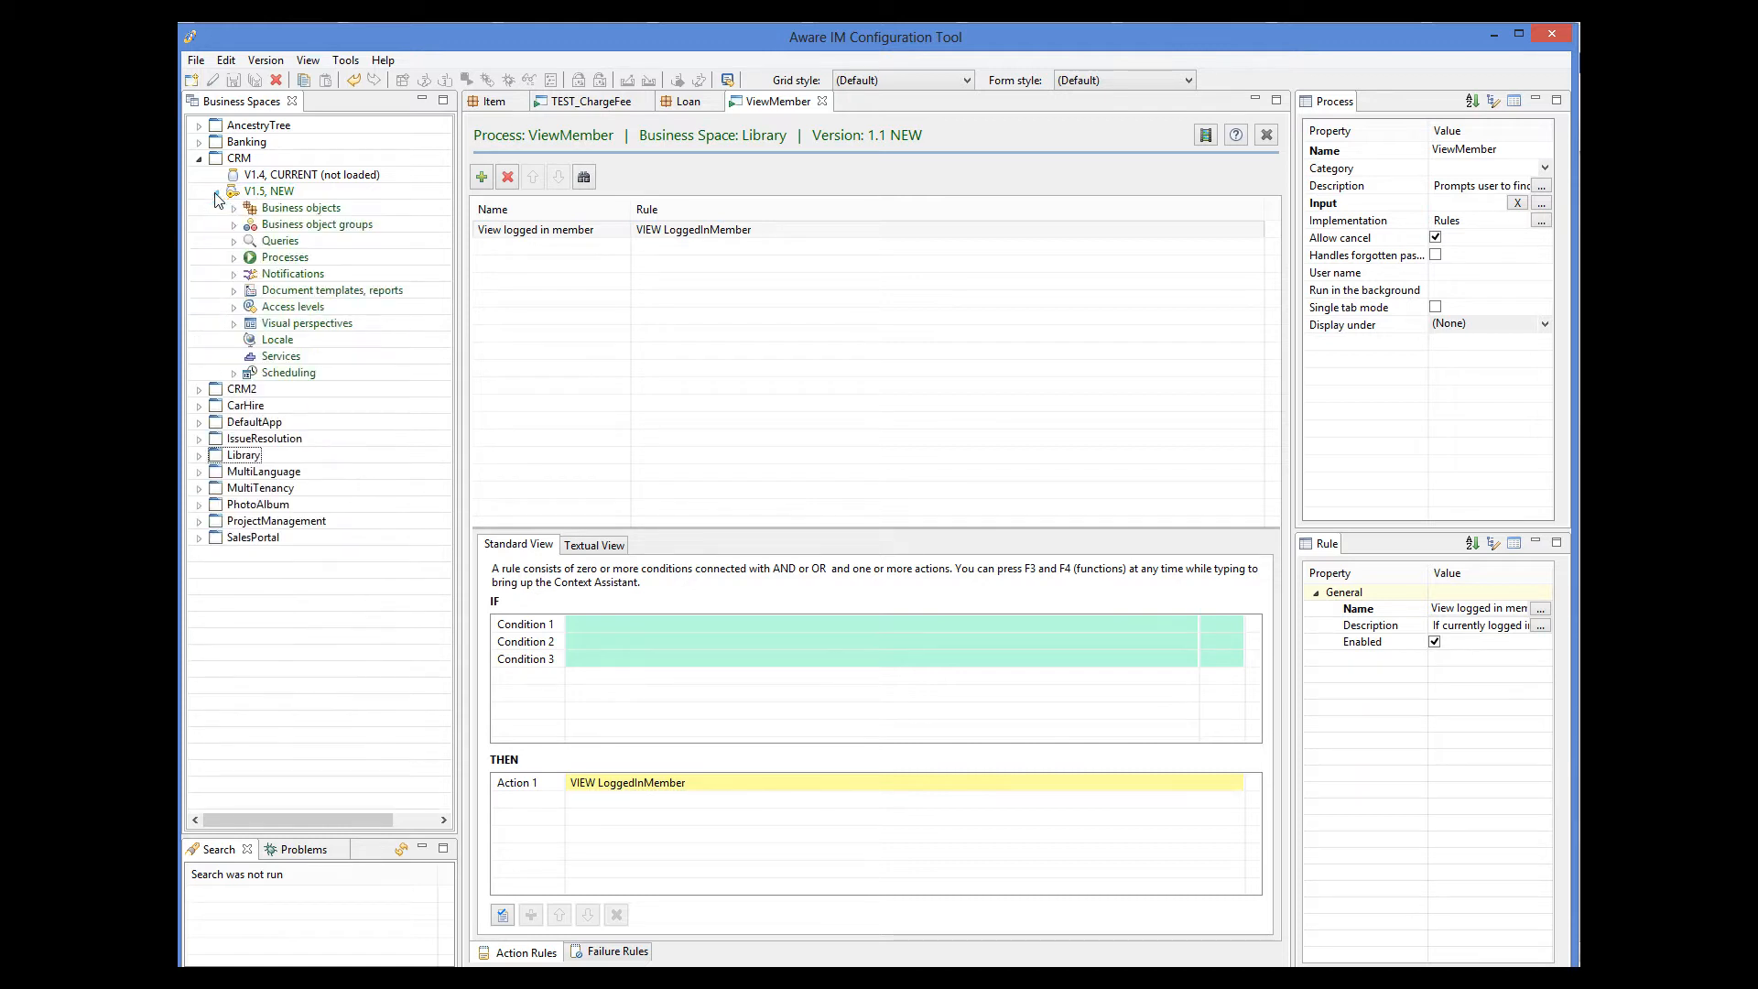
left_click(234, 257)
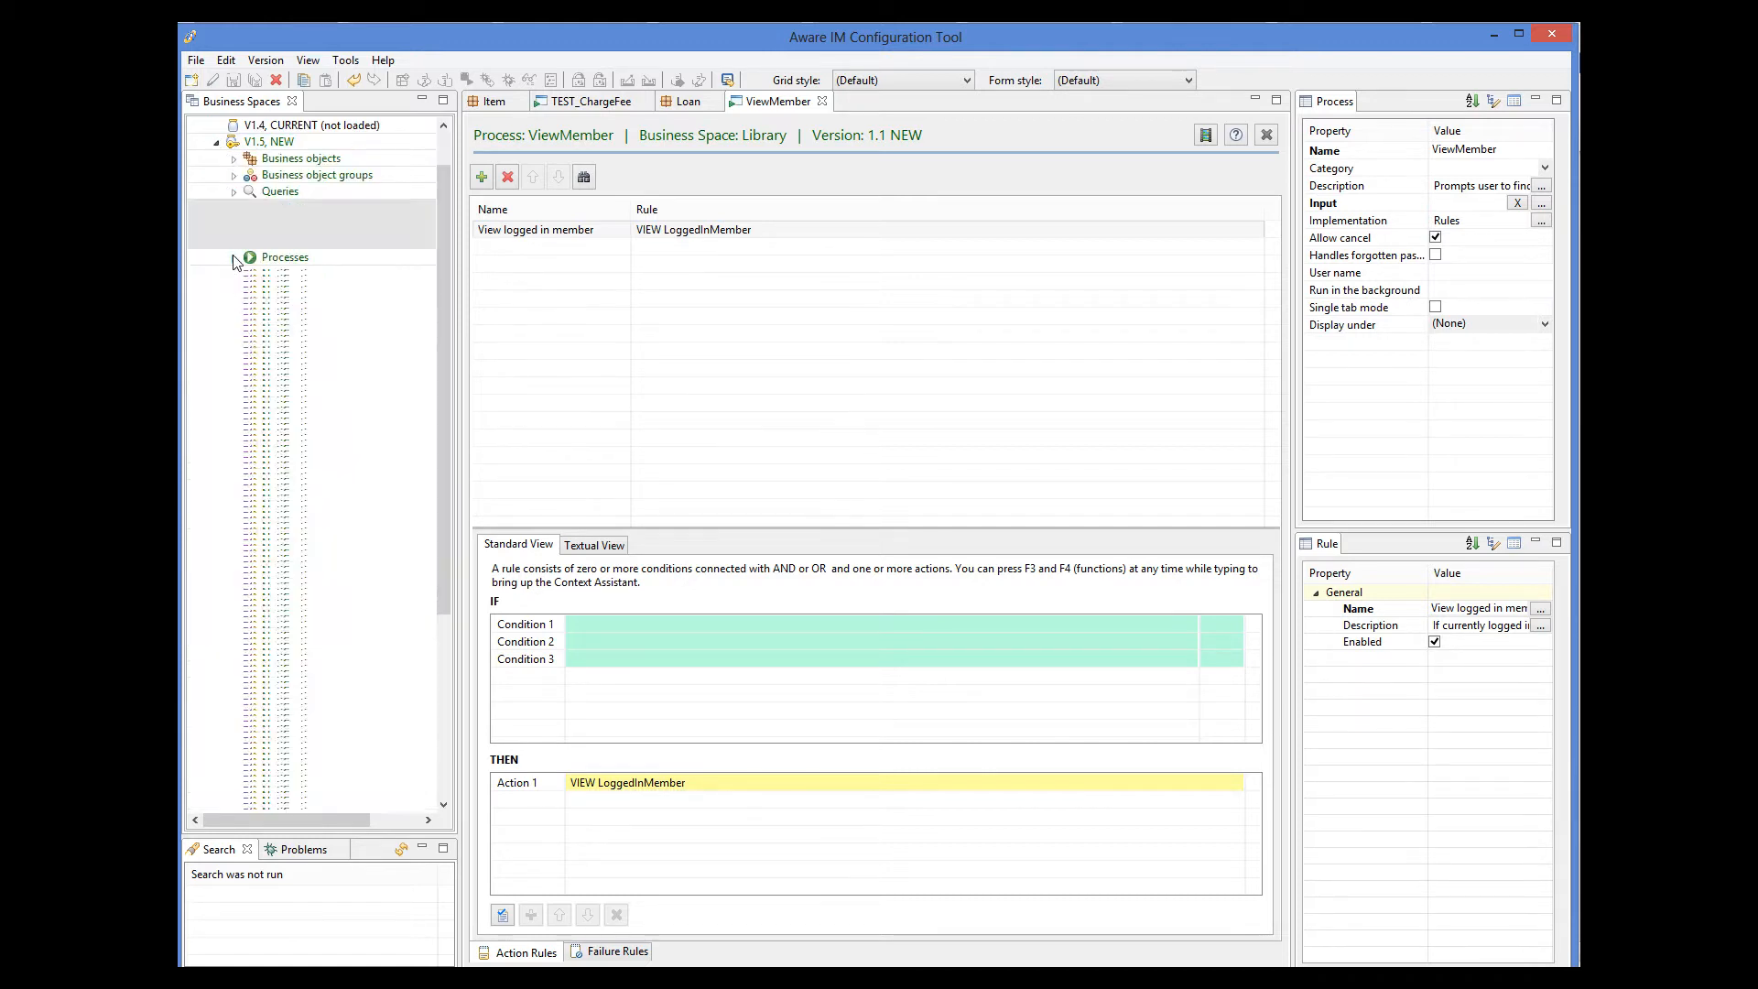
scroll(330, 458, "down", 3)
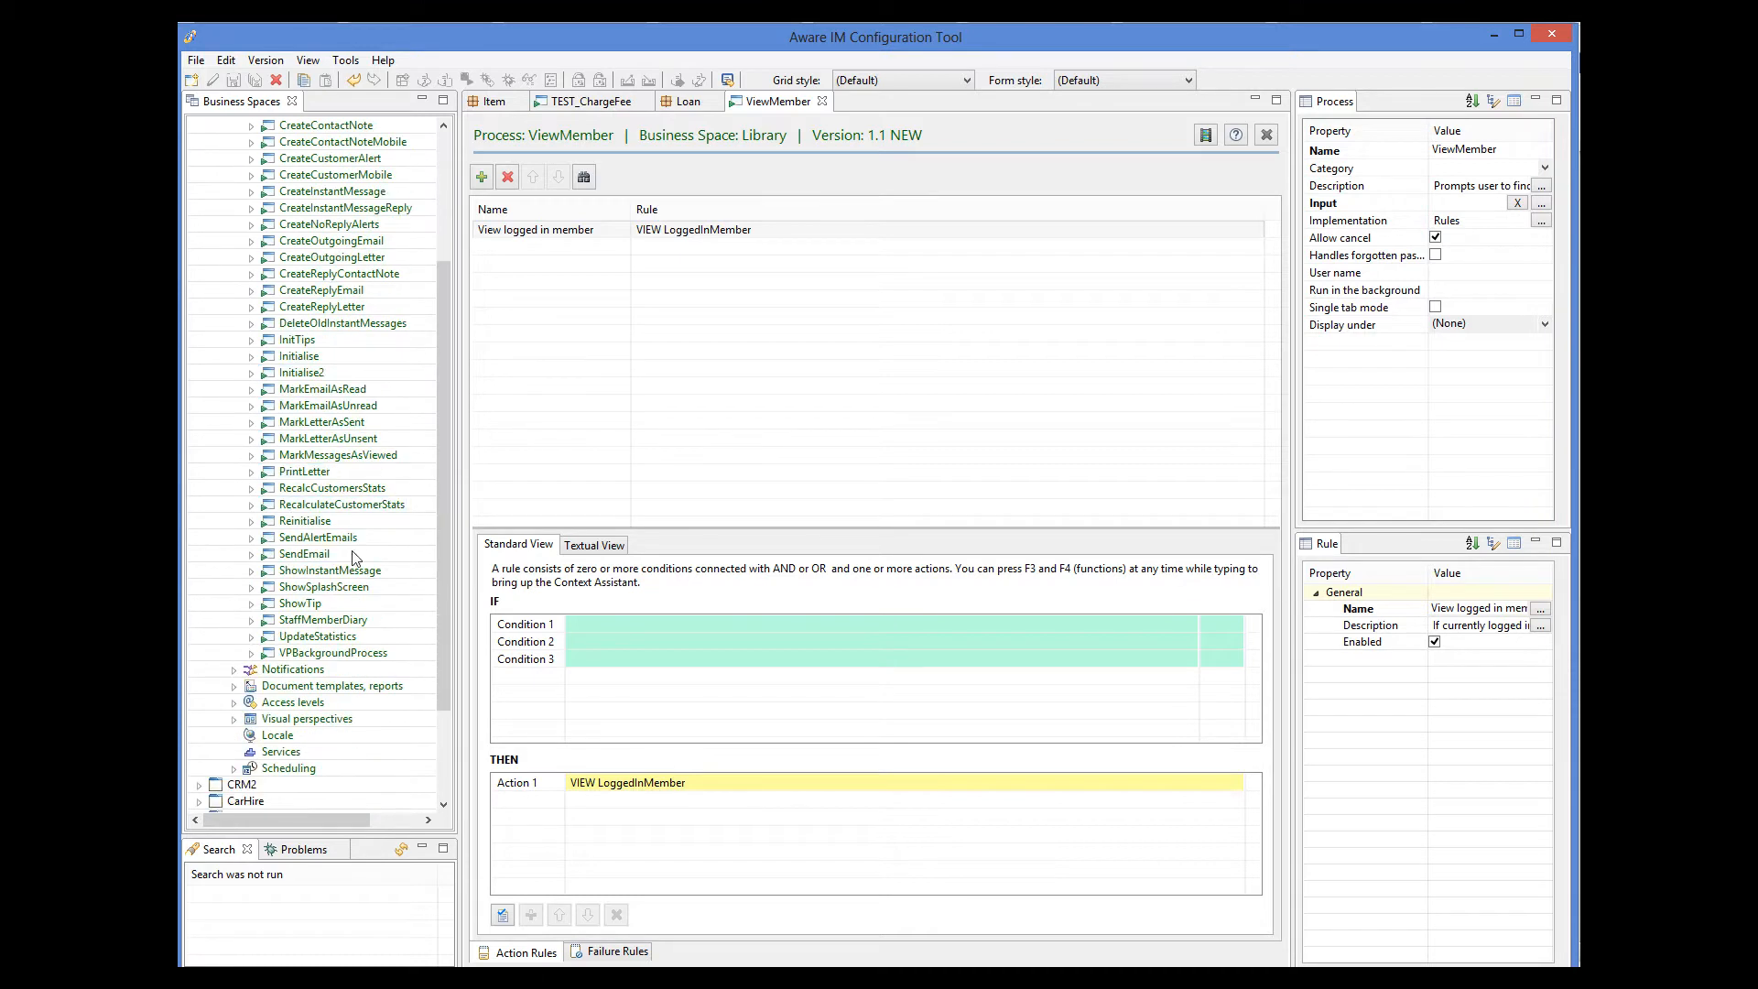
double_click(339, 621)
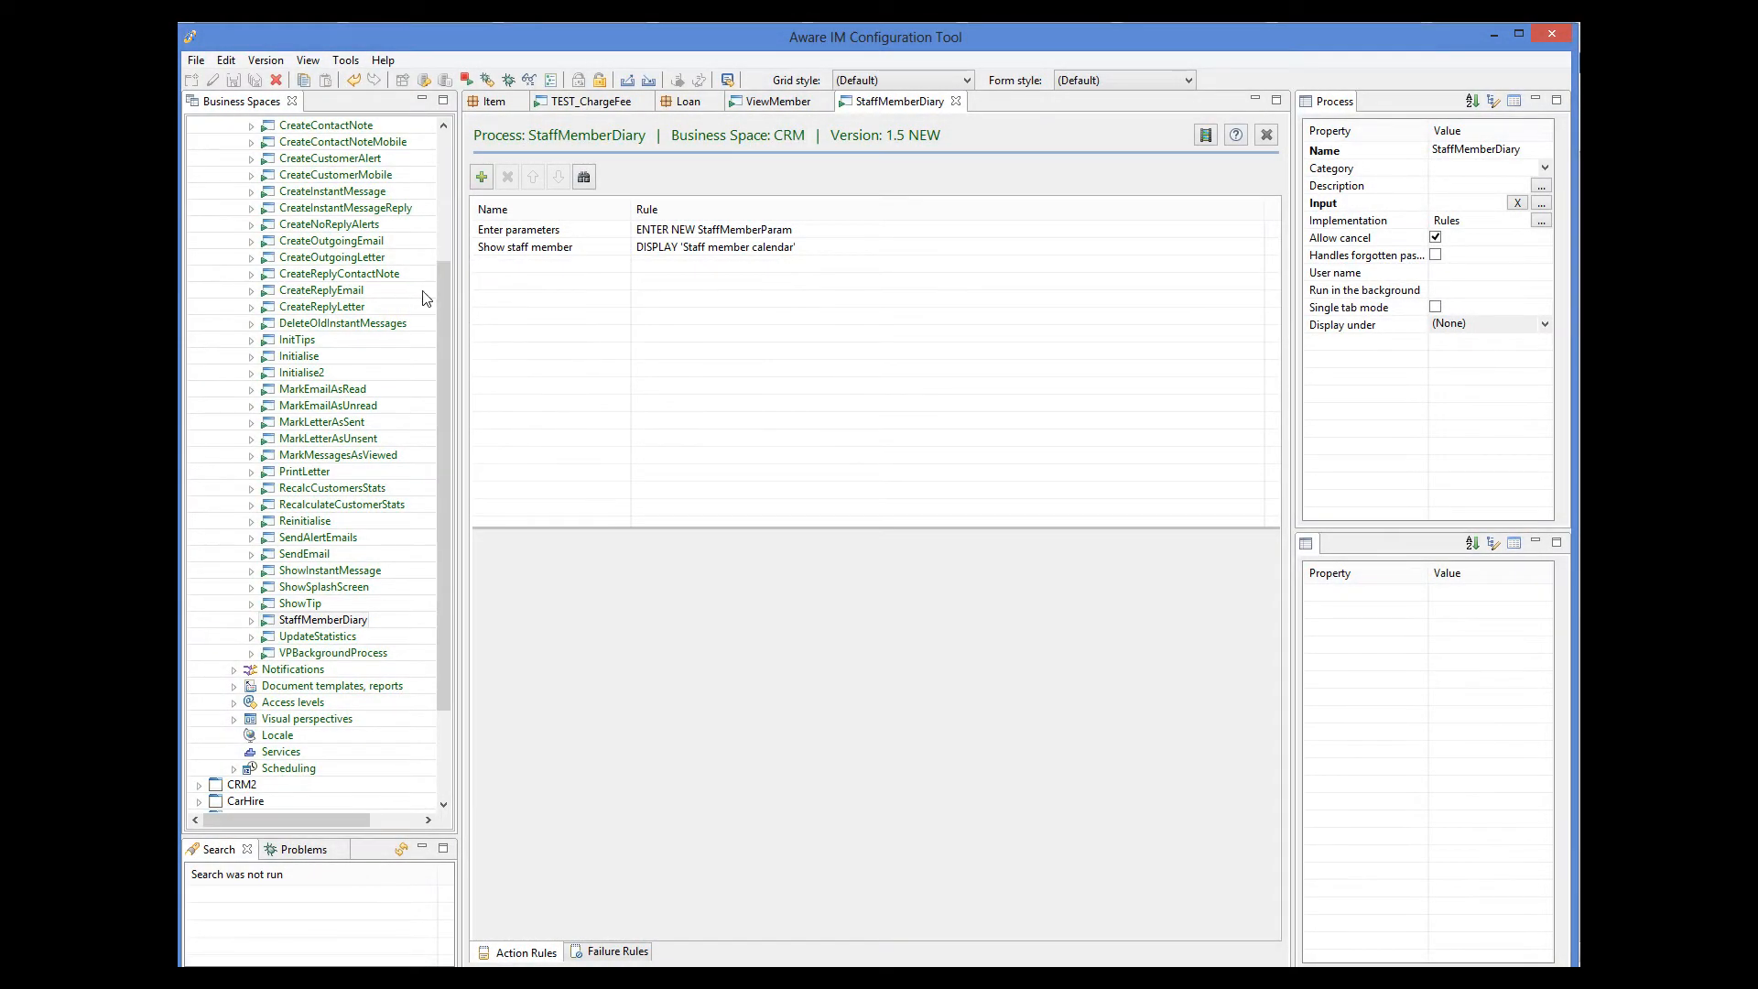
Open CRM's Staff member calendar query from the Calendar category and show it in textual form.
left_click_drag(438, 300, 447, 194)
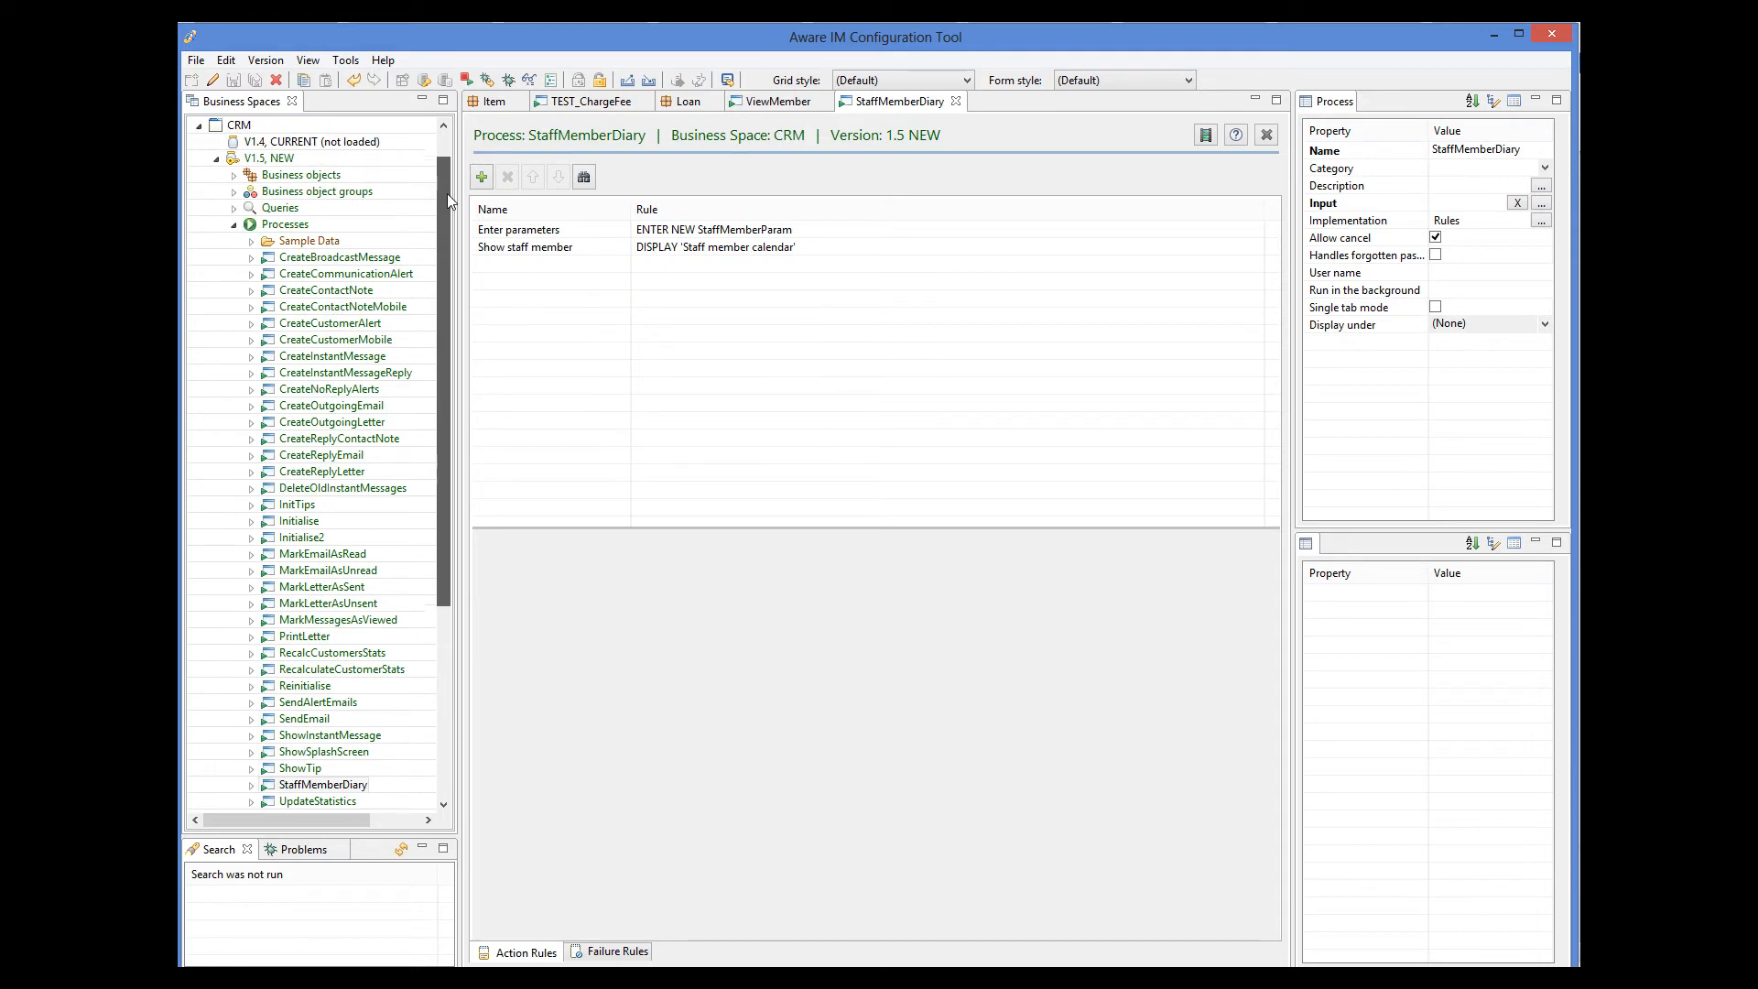
left_click(234, 208)
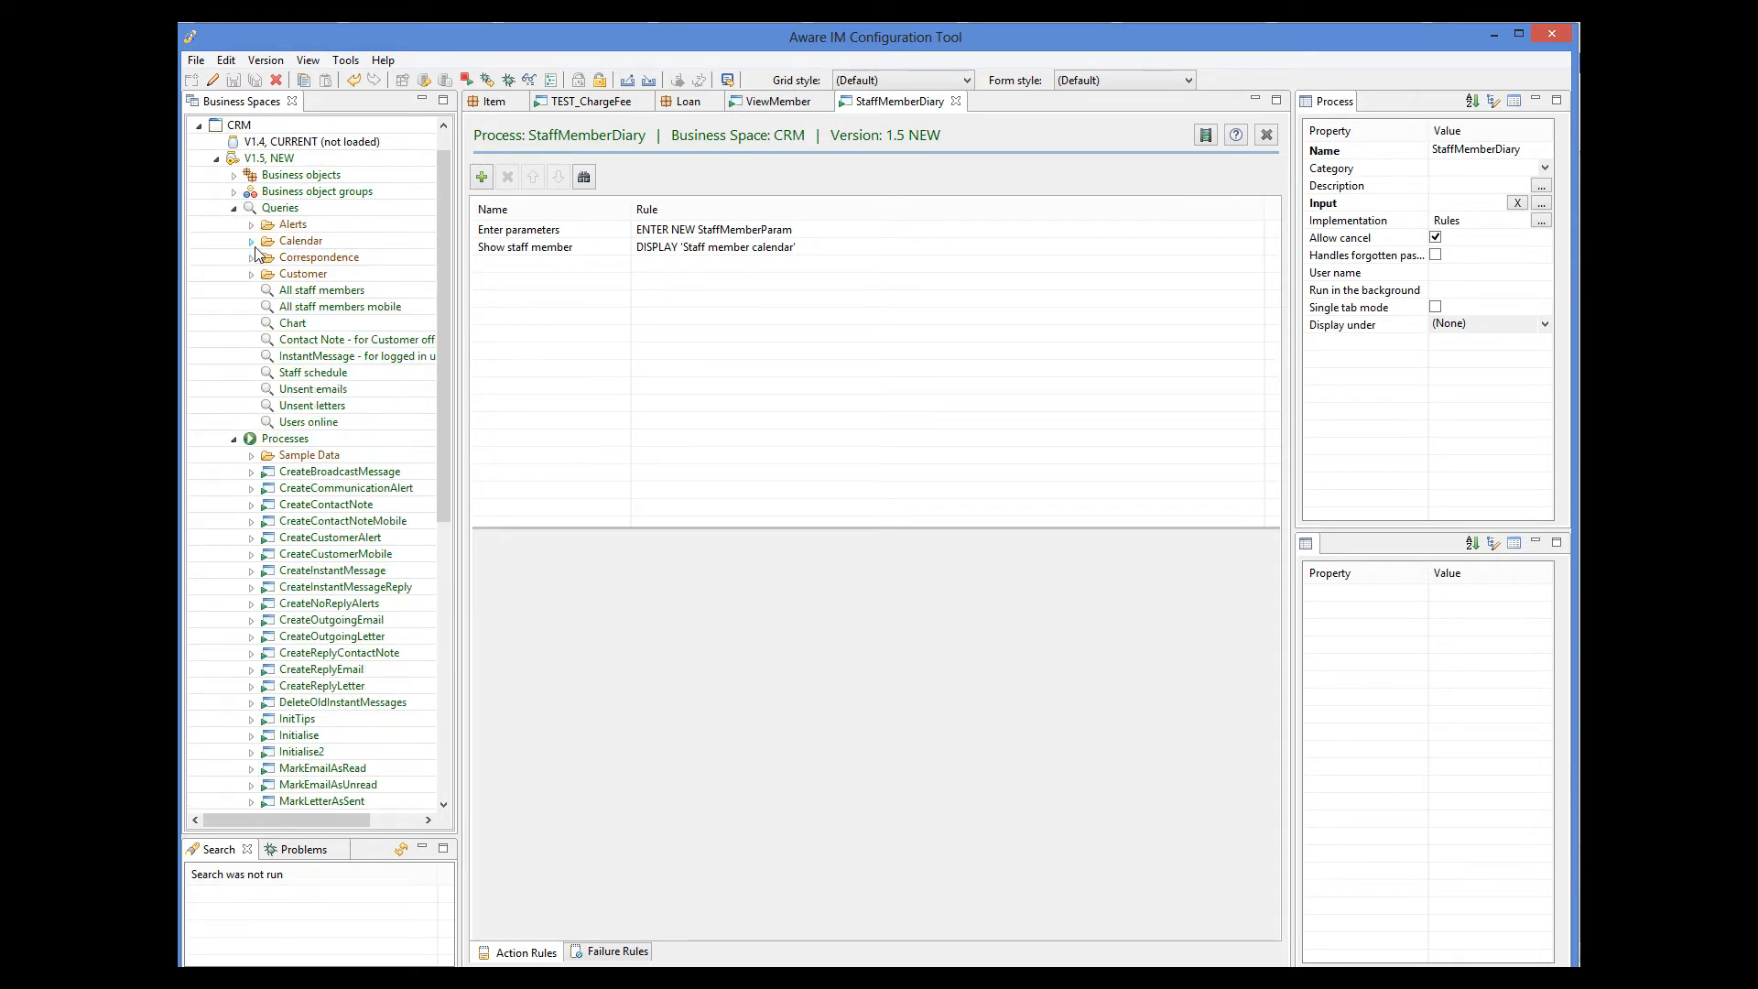
left_click(252, 240)
left_click(340, 290)
double_click(341, 290)
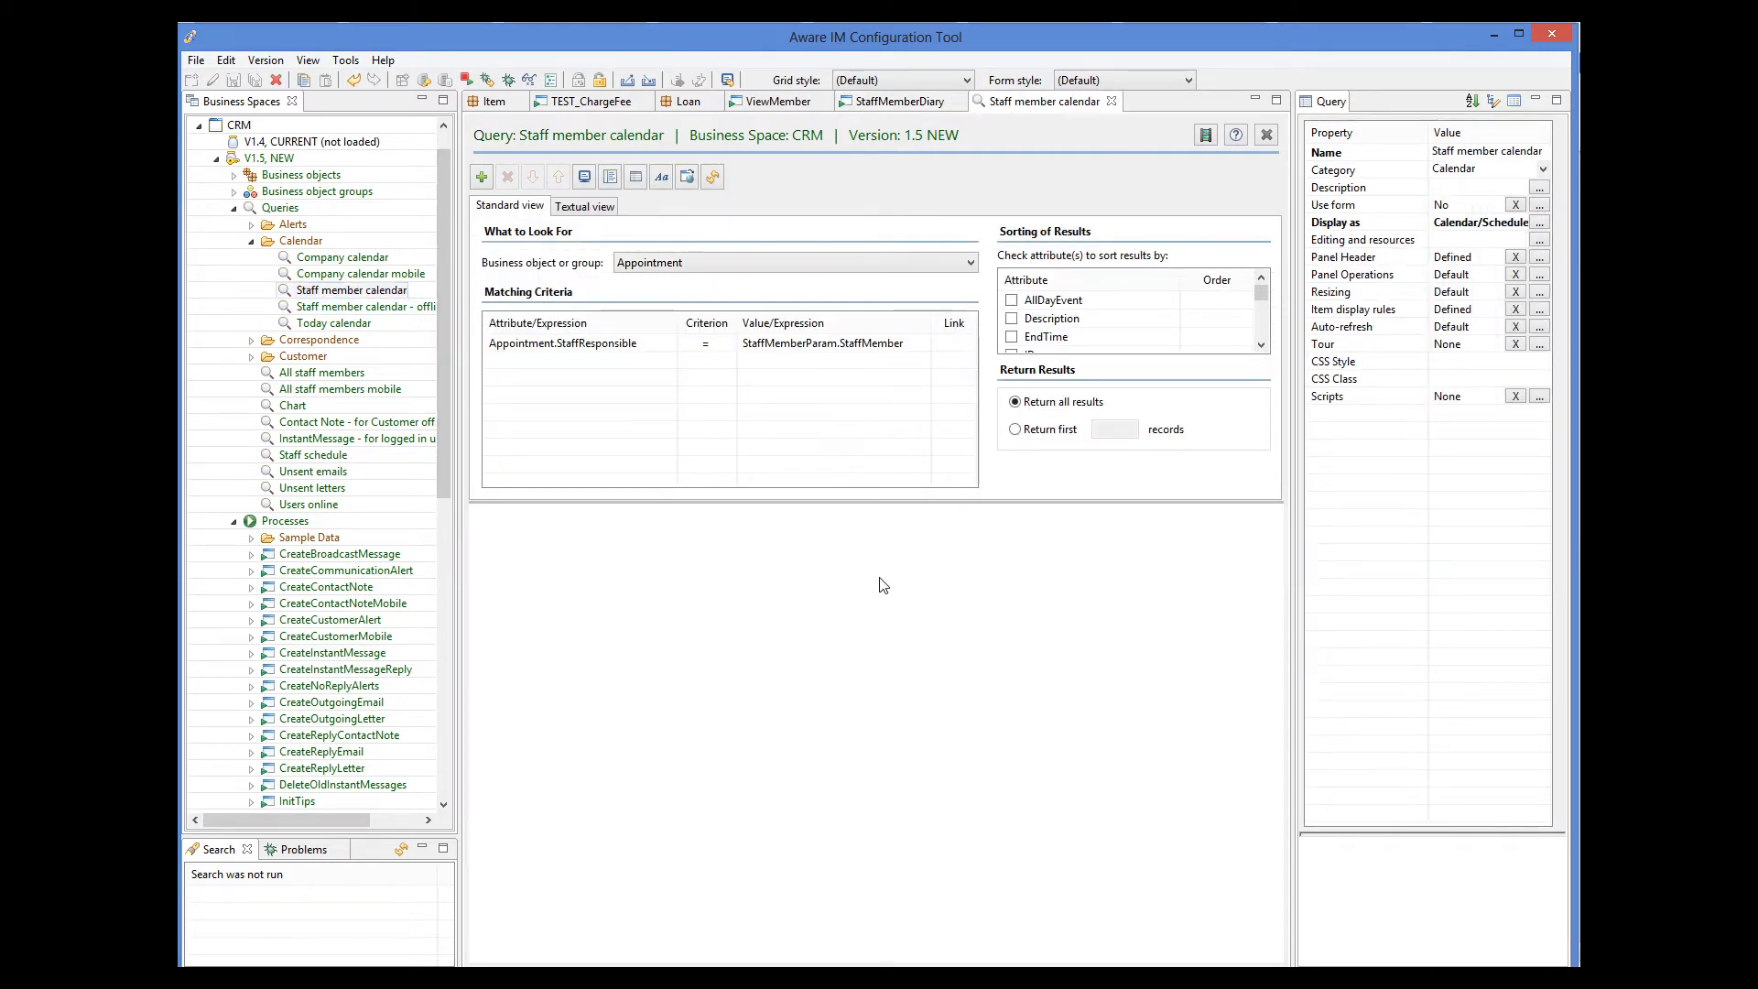
left_click(576, 209)
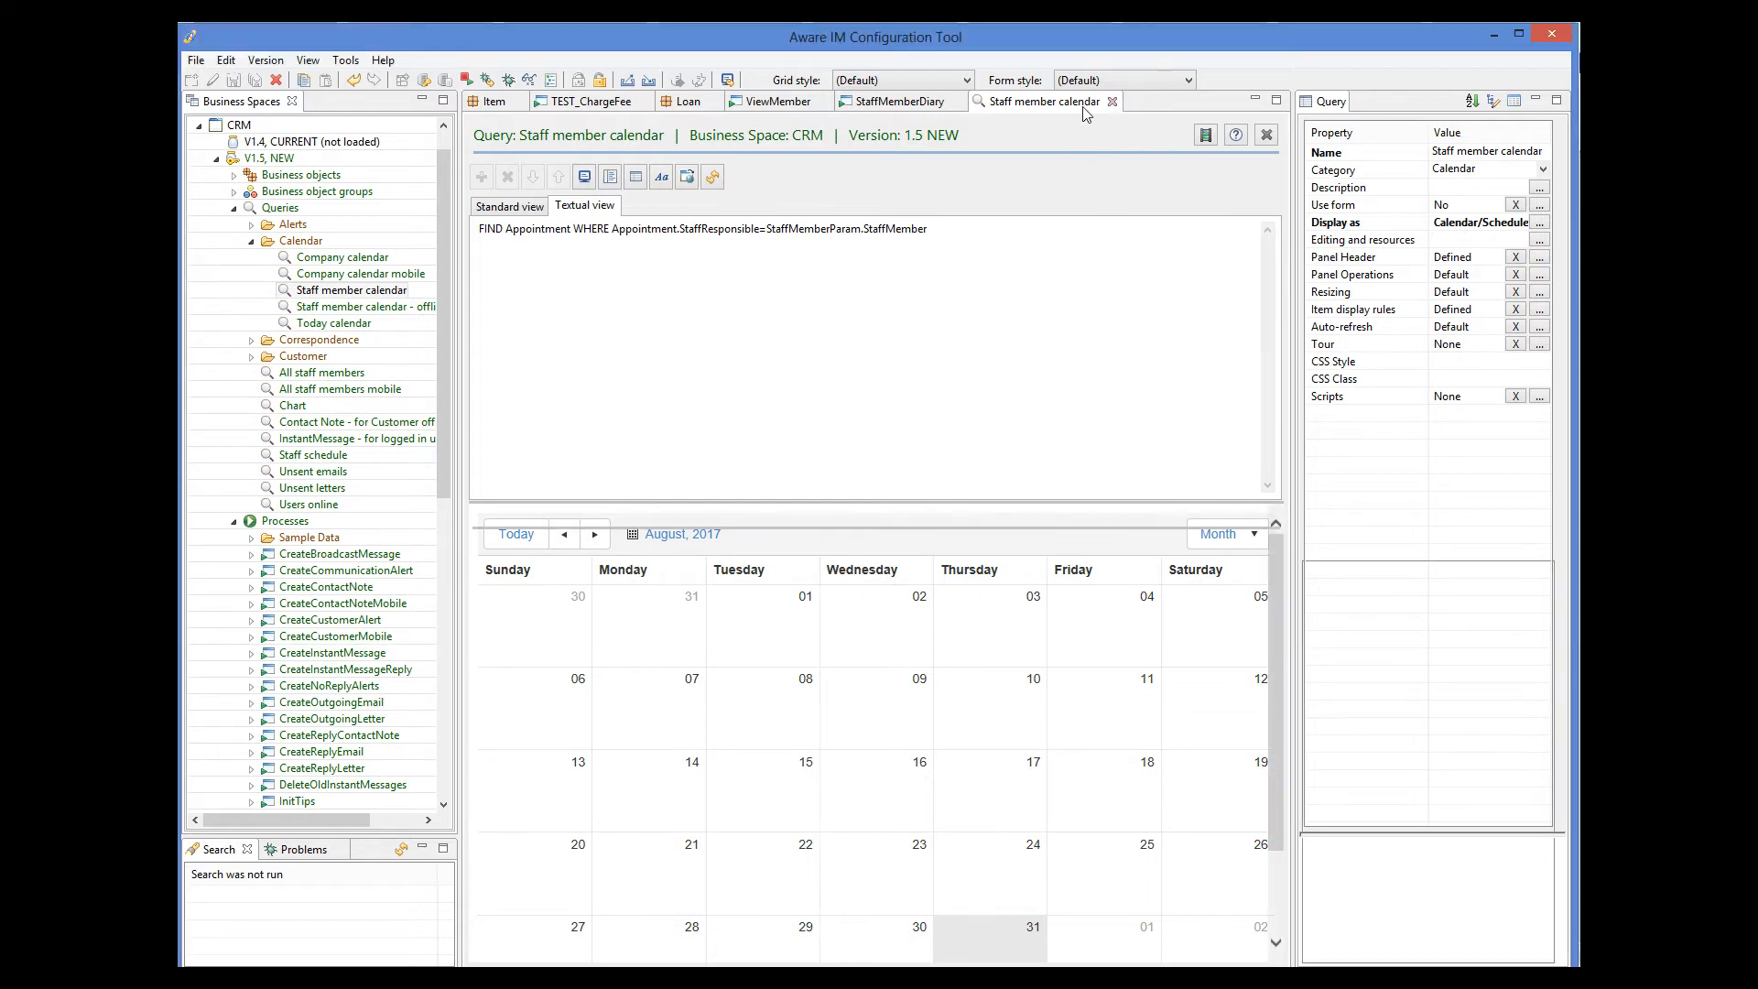
Close the Staff member calendar query and StaffMemberDiary process, and open the CloseLoan process in the Library business space.
left_click(1112, 100)
left_click(955, 101)
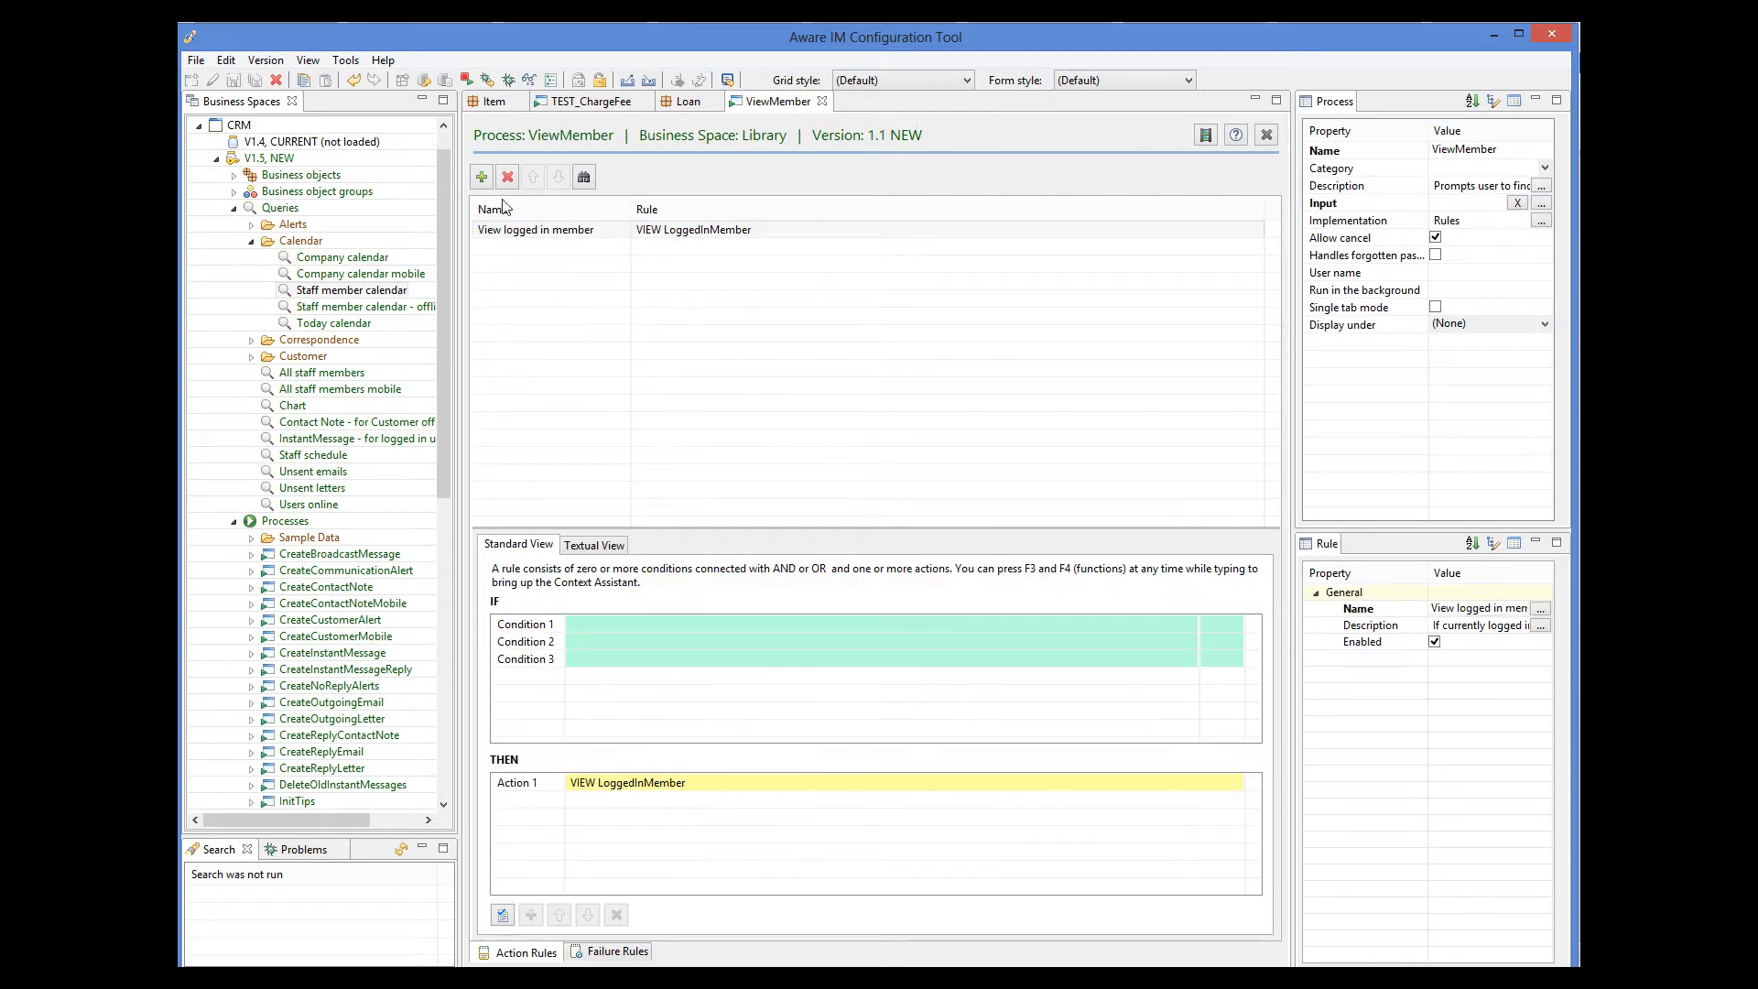
left_click(200, 125)
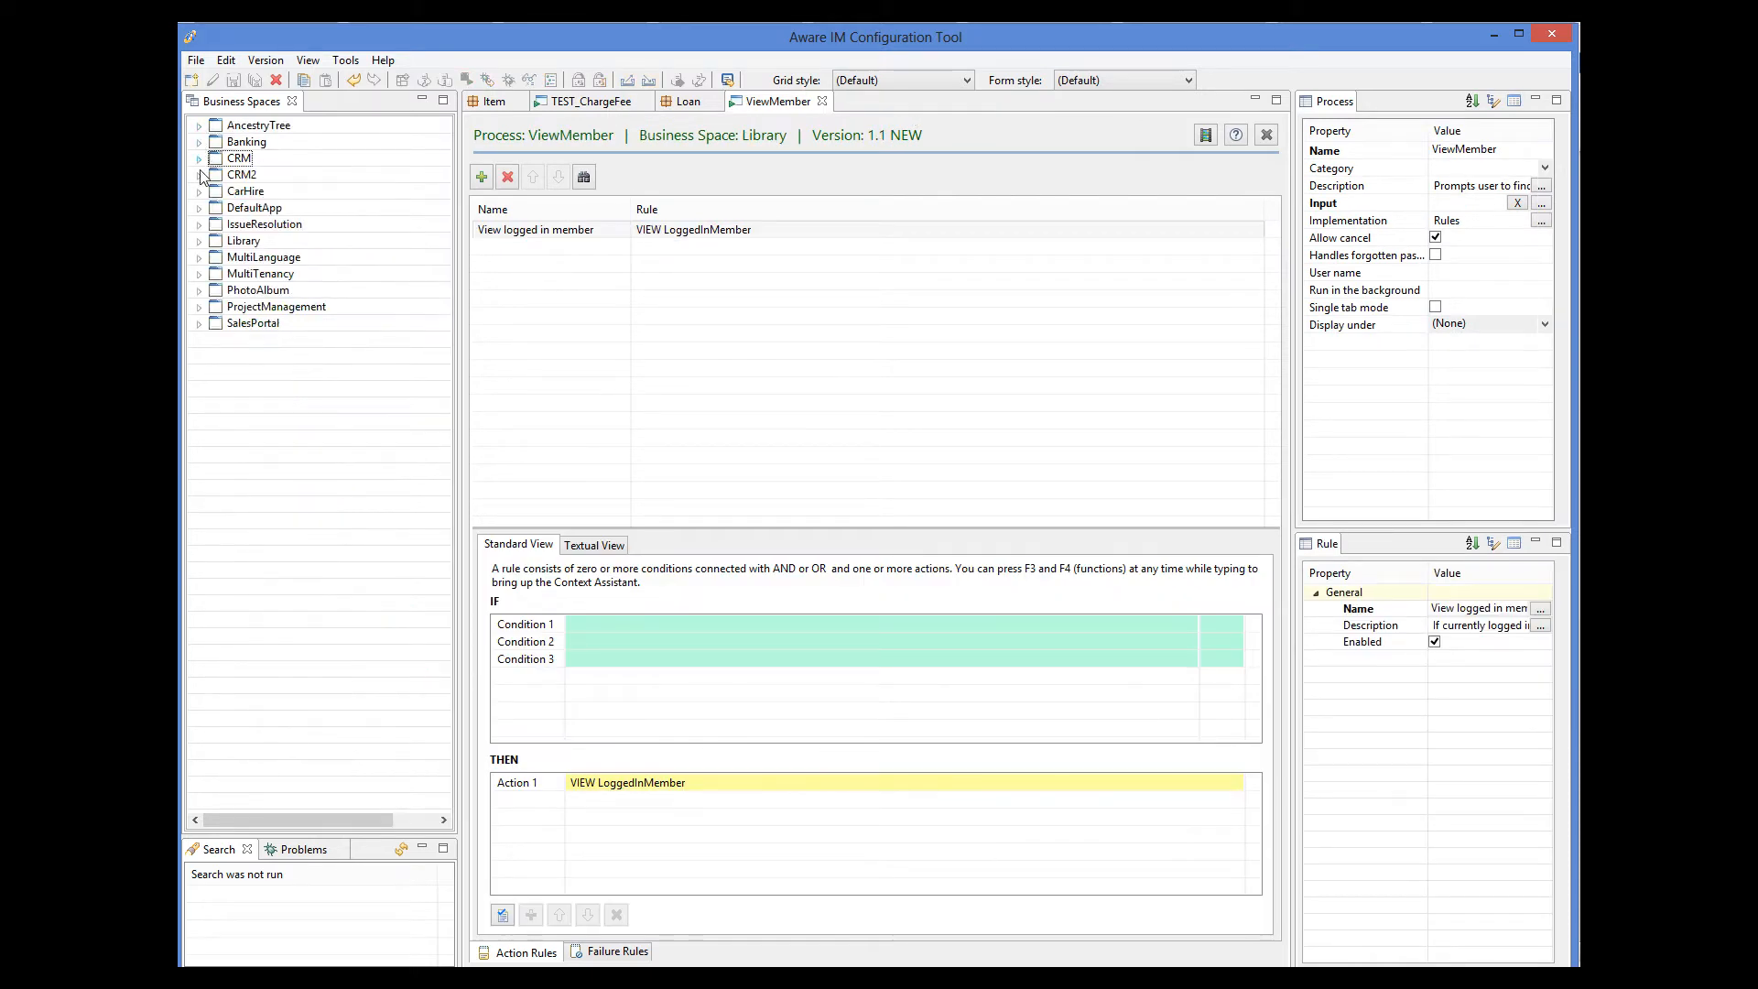
left_click(200, 241)
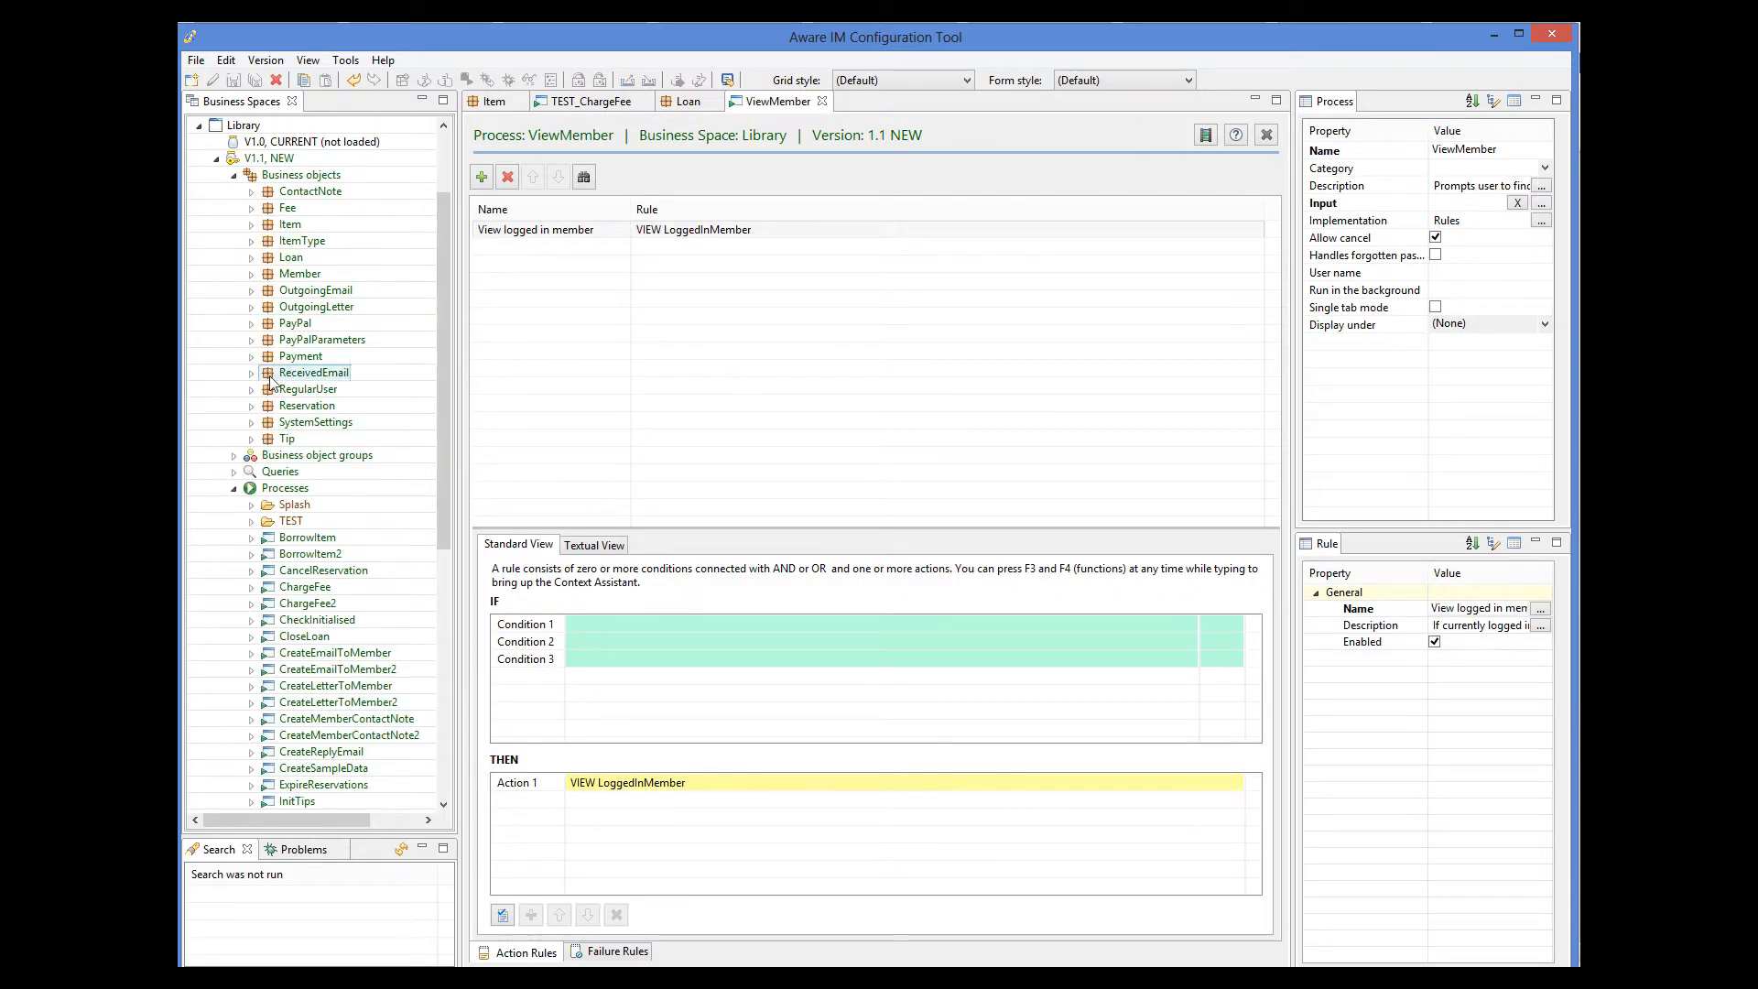
scroll(443, 483, "down", 2)
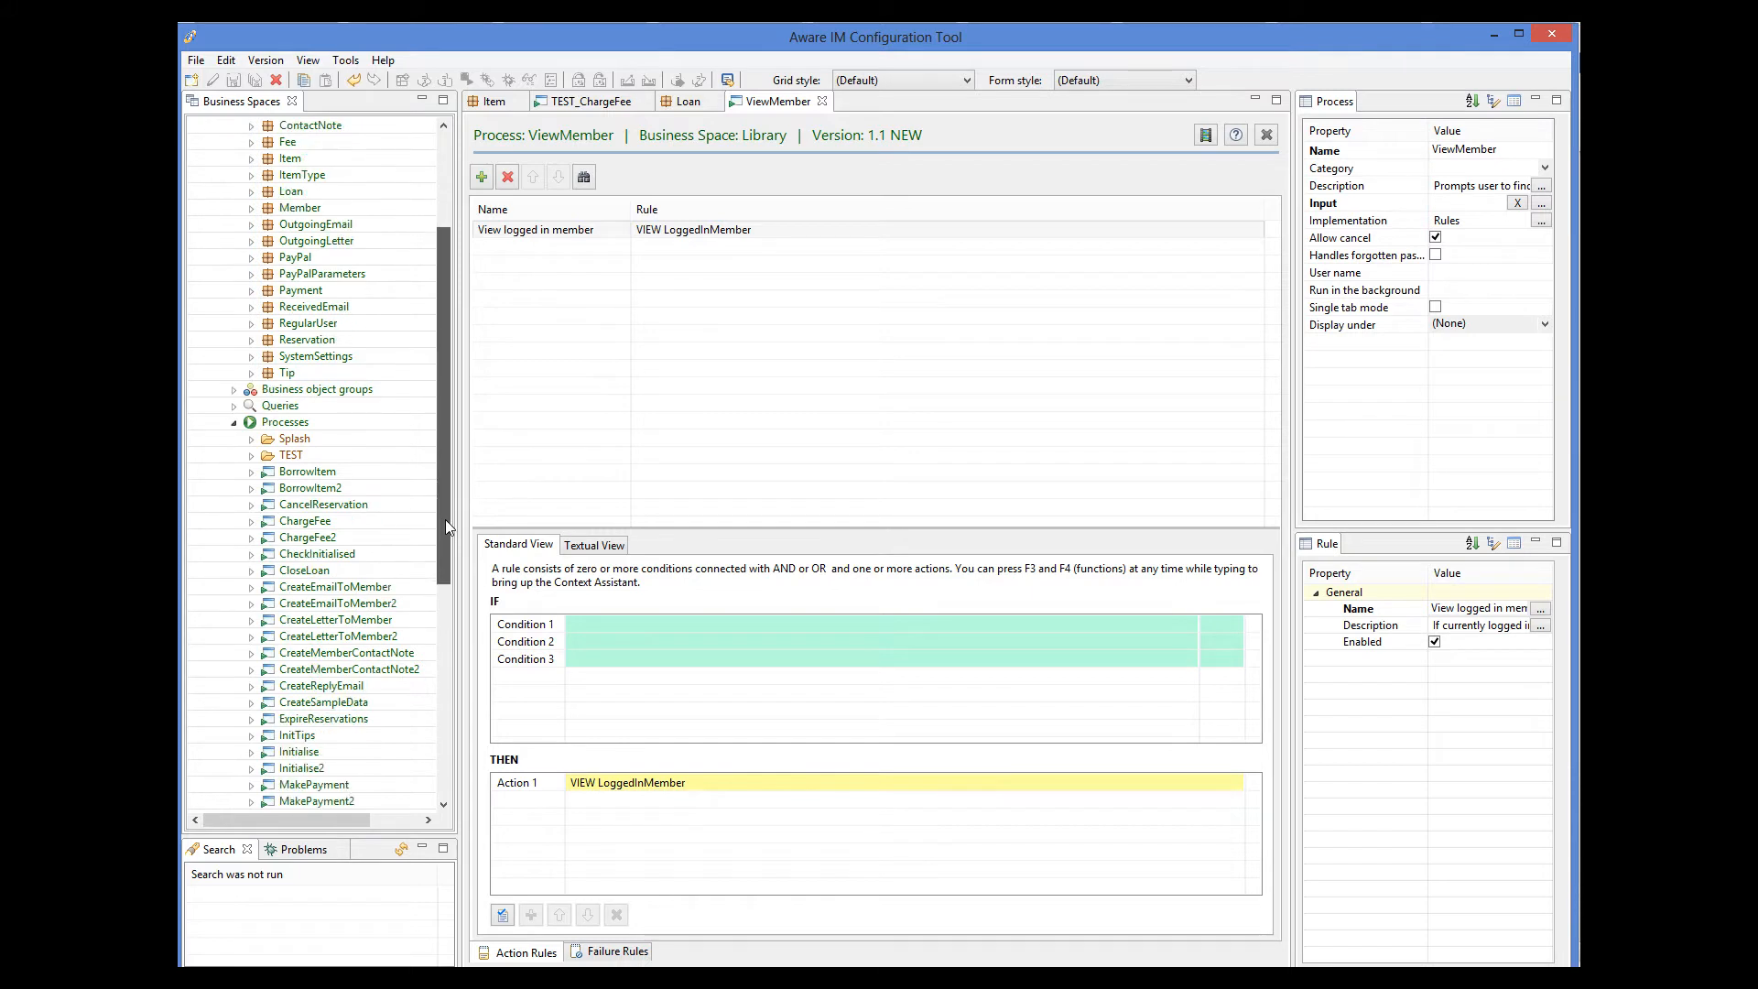
double_click(312, 539)
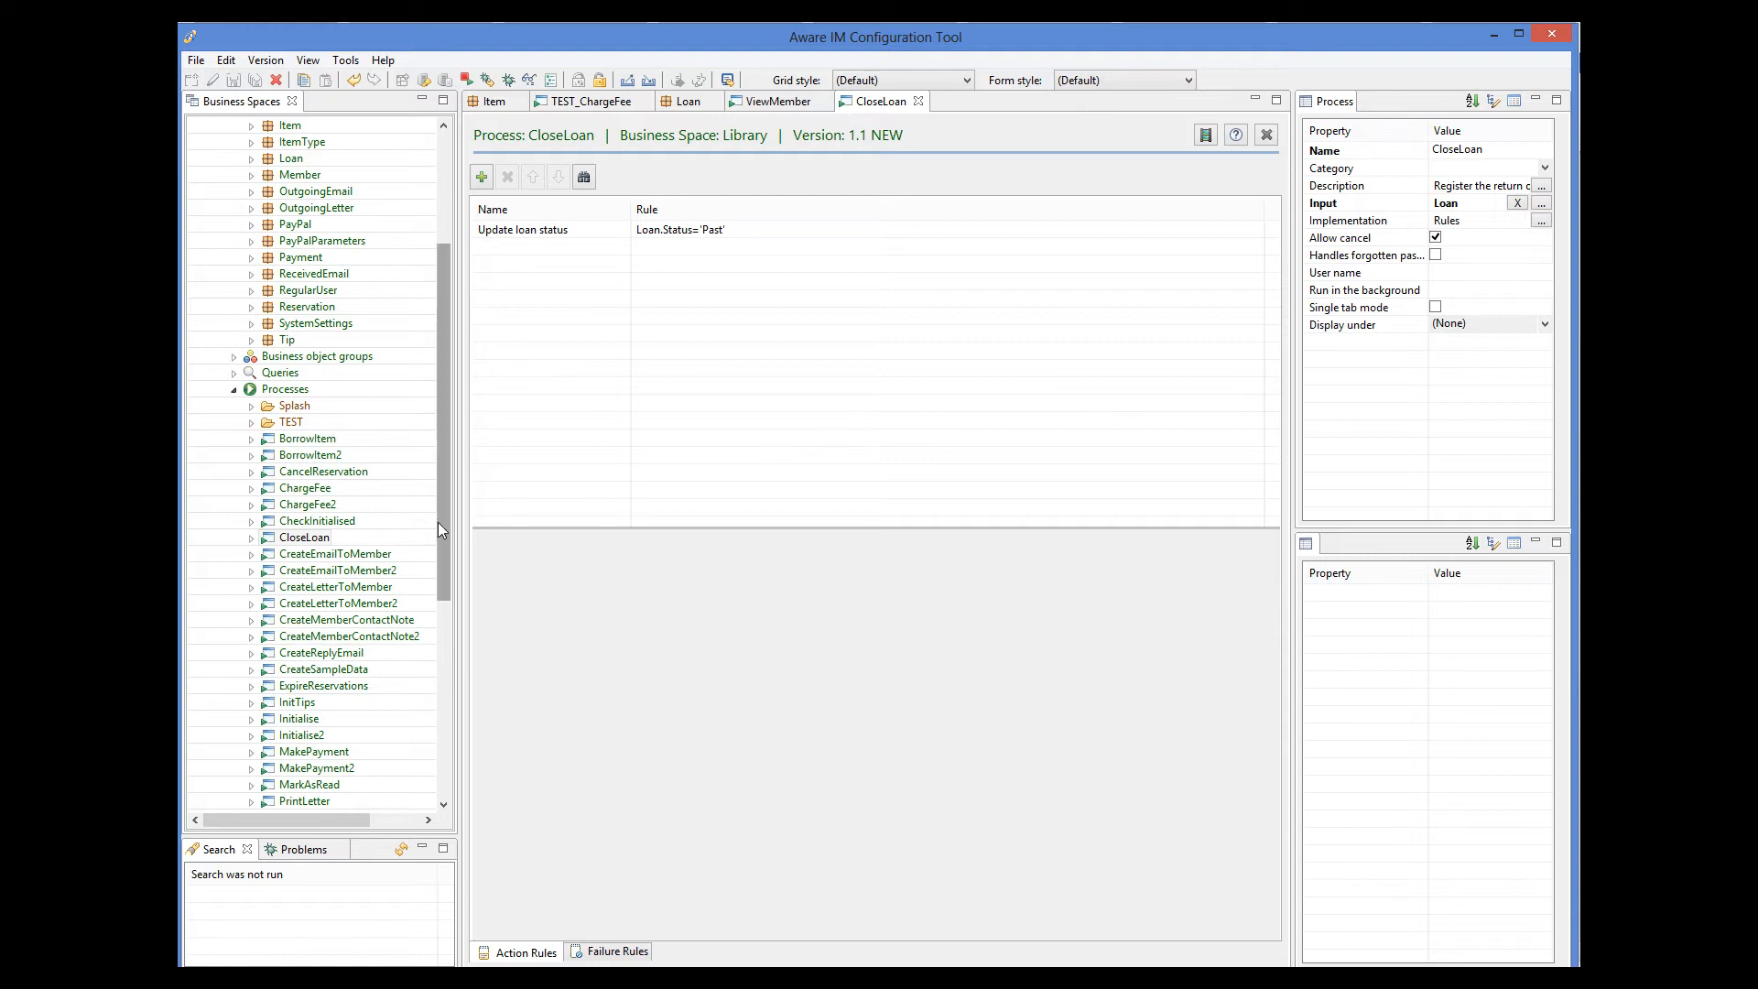
Open the TEST_CloseLoan process from the Library's TEST category to view its action rules.
left_click_drag(437, 522, 424, 675)
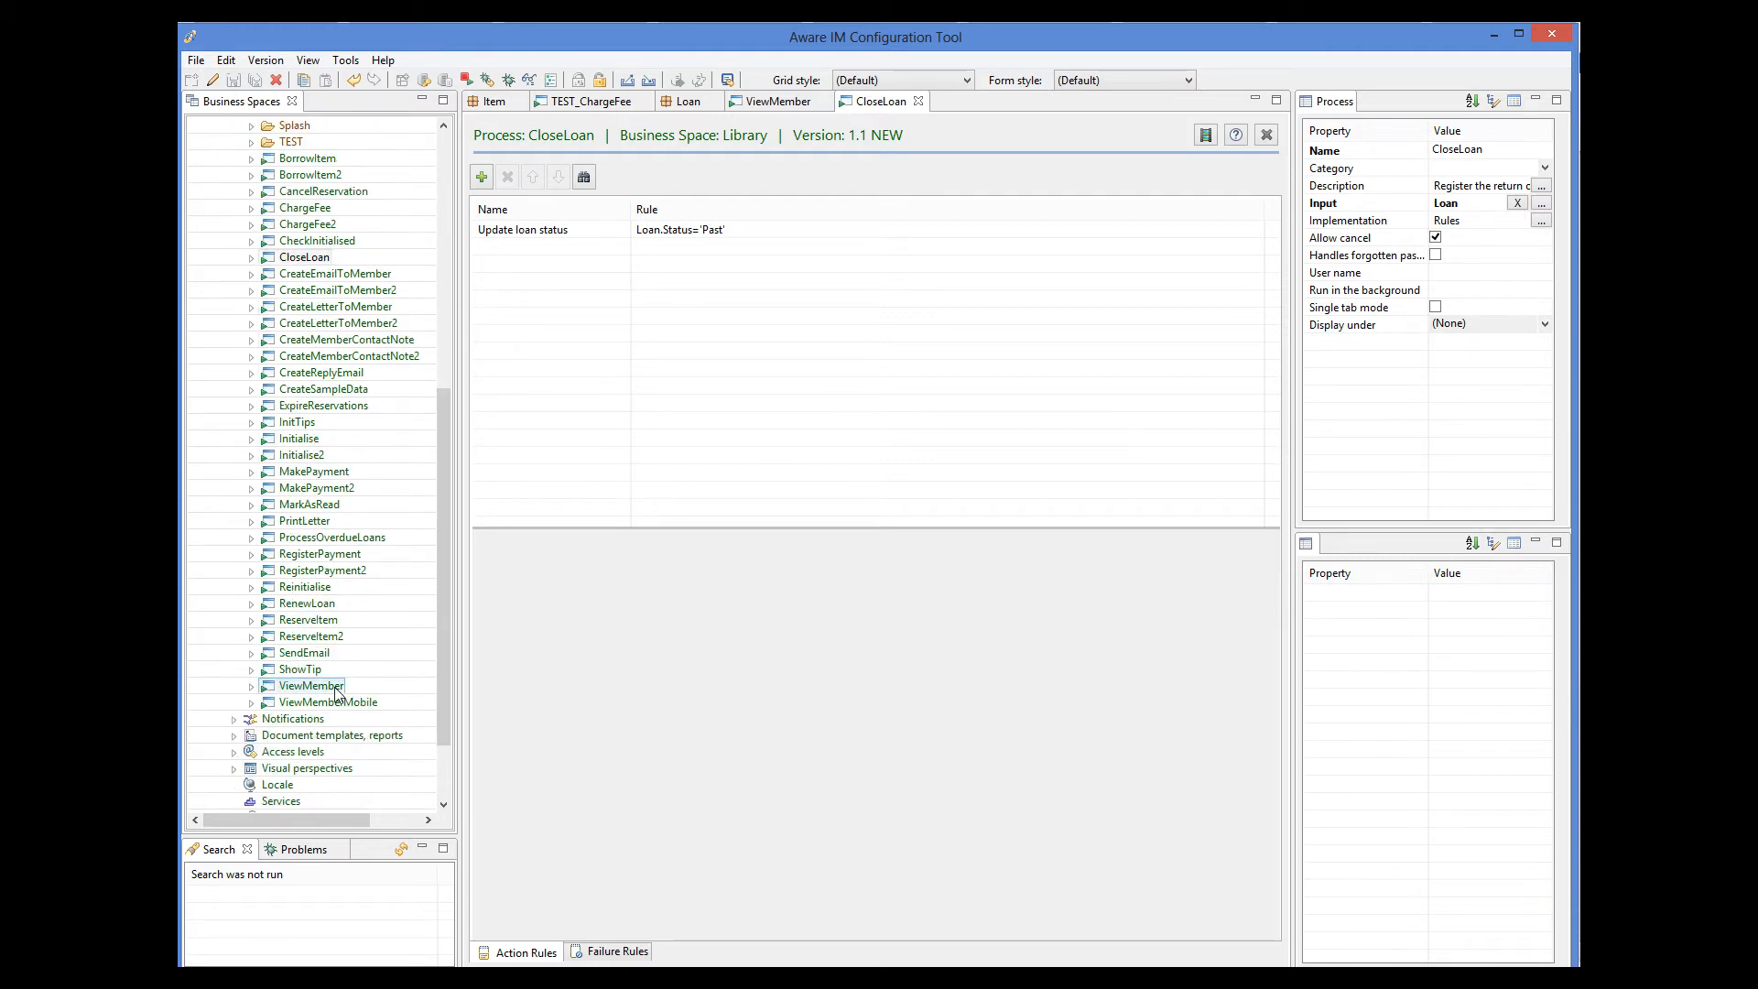
left_click(251, 142)
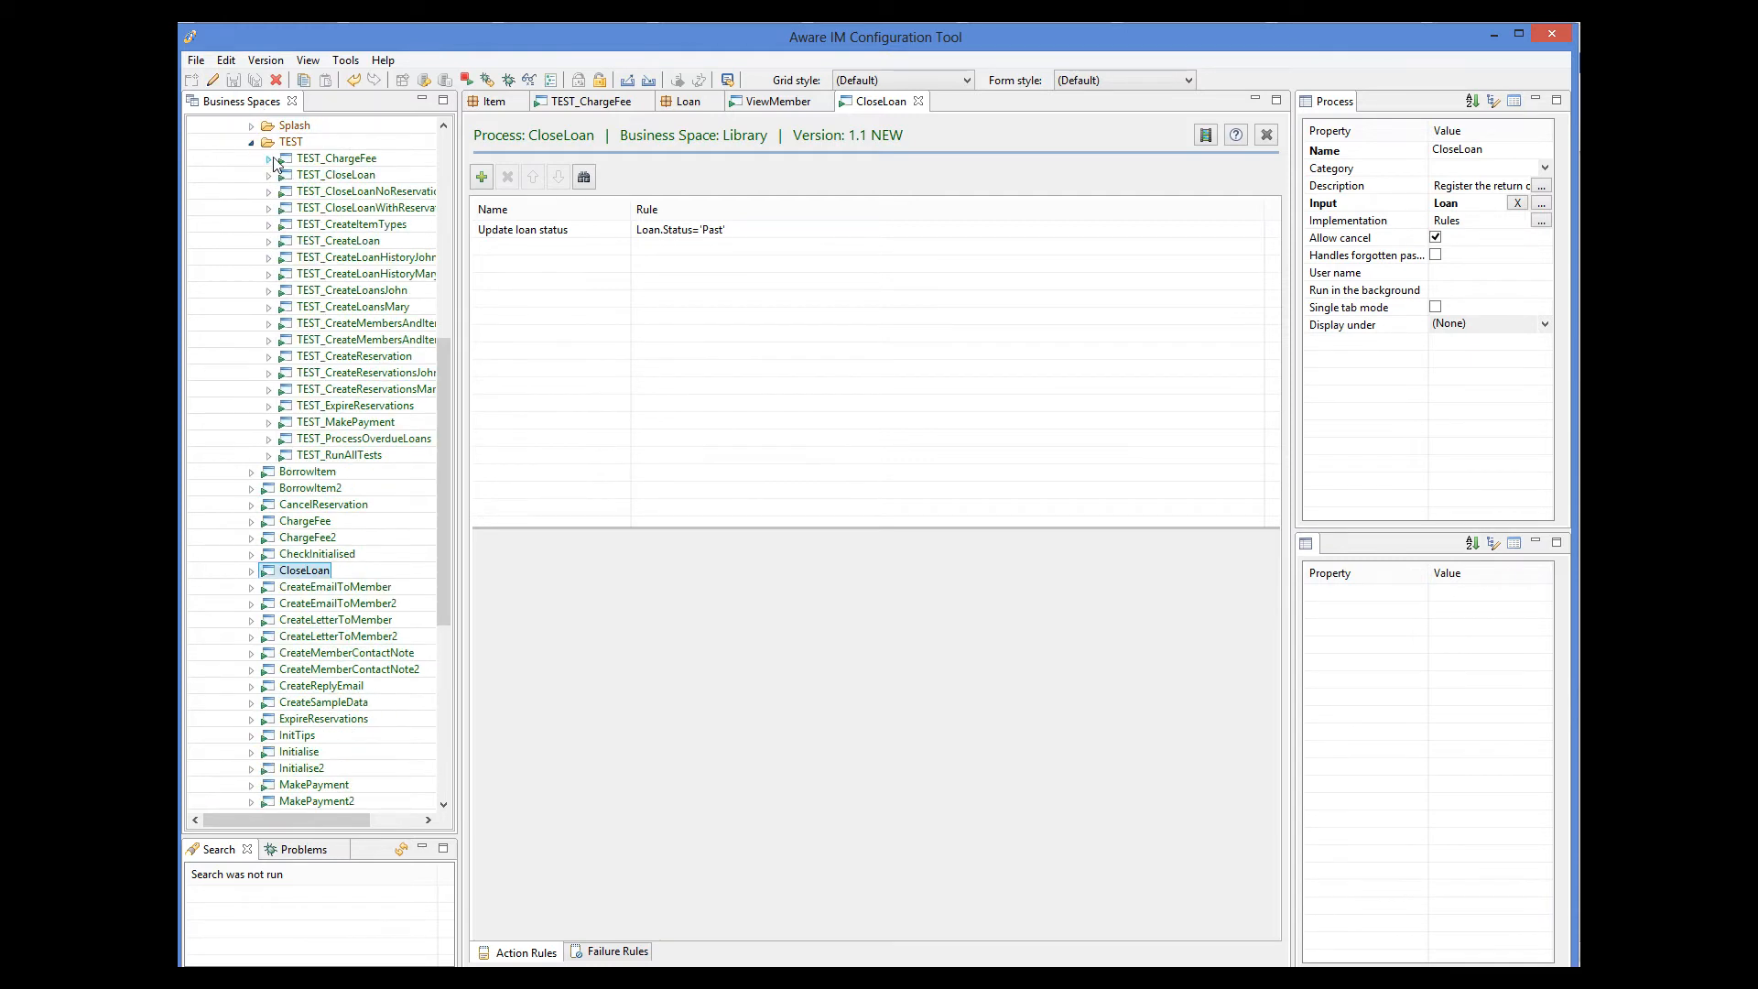
left_click(326, 176)
double_click(327, 177)
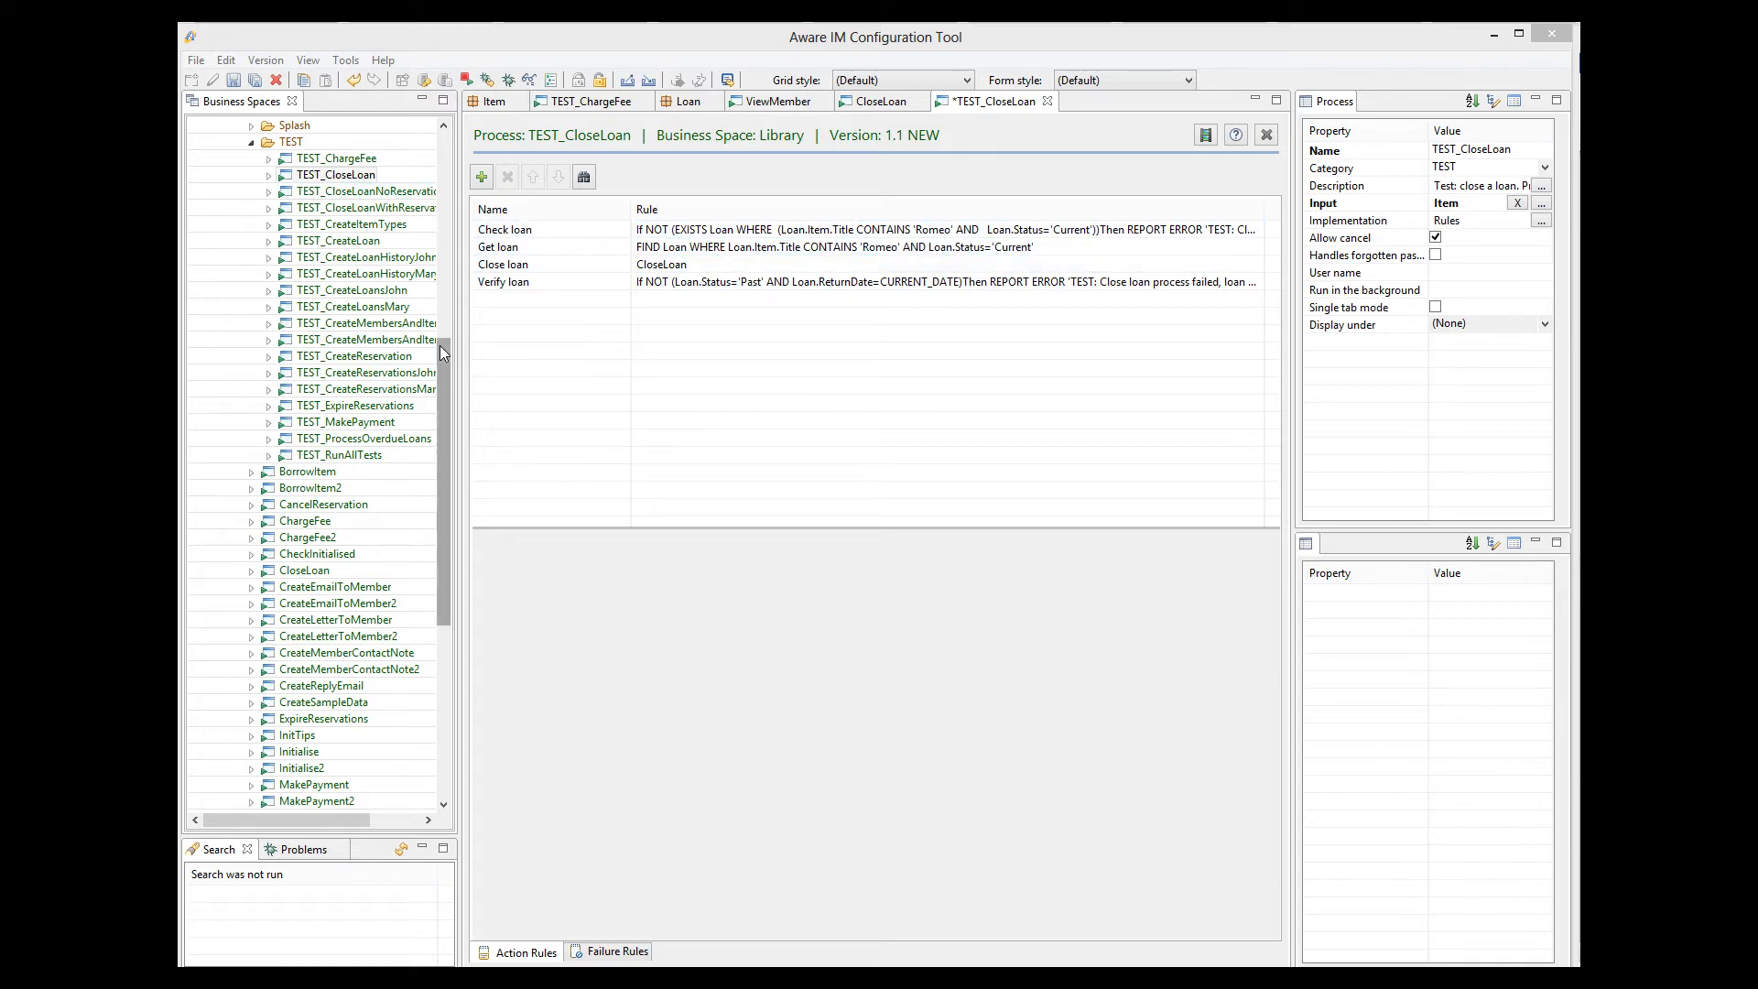
Collapse the Library business space and create a new process in version 1.5 of the CRM business space.
left_click_drag(440, 344, 439, 138)
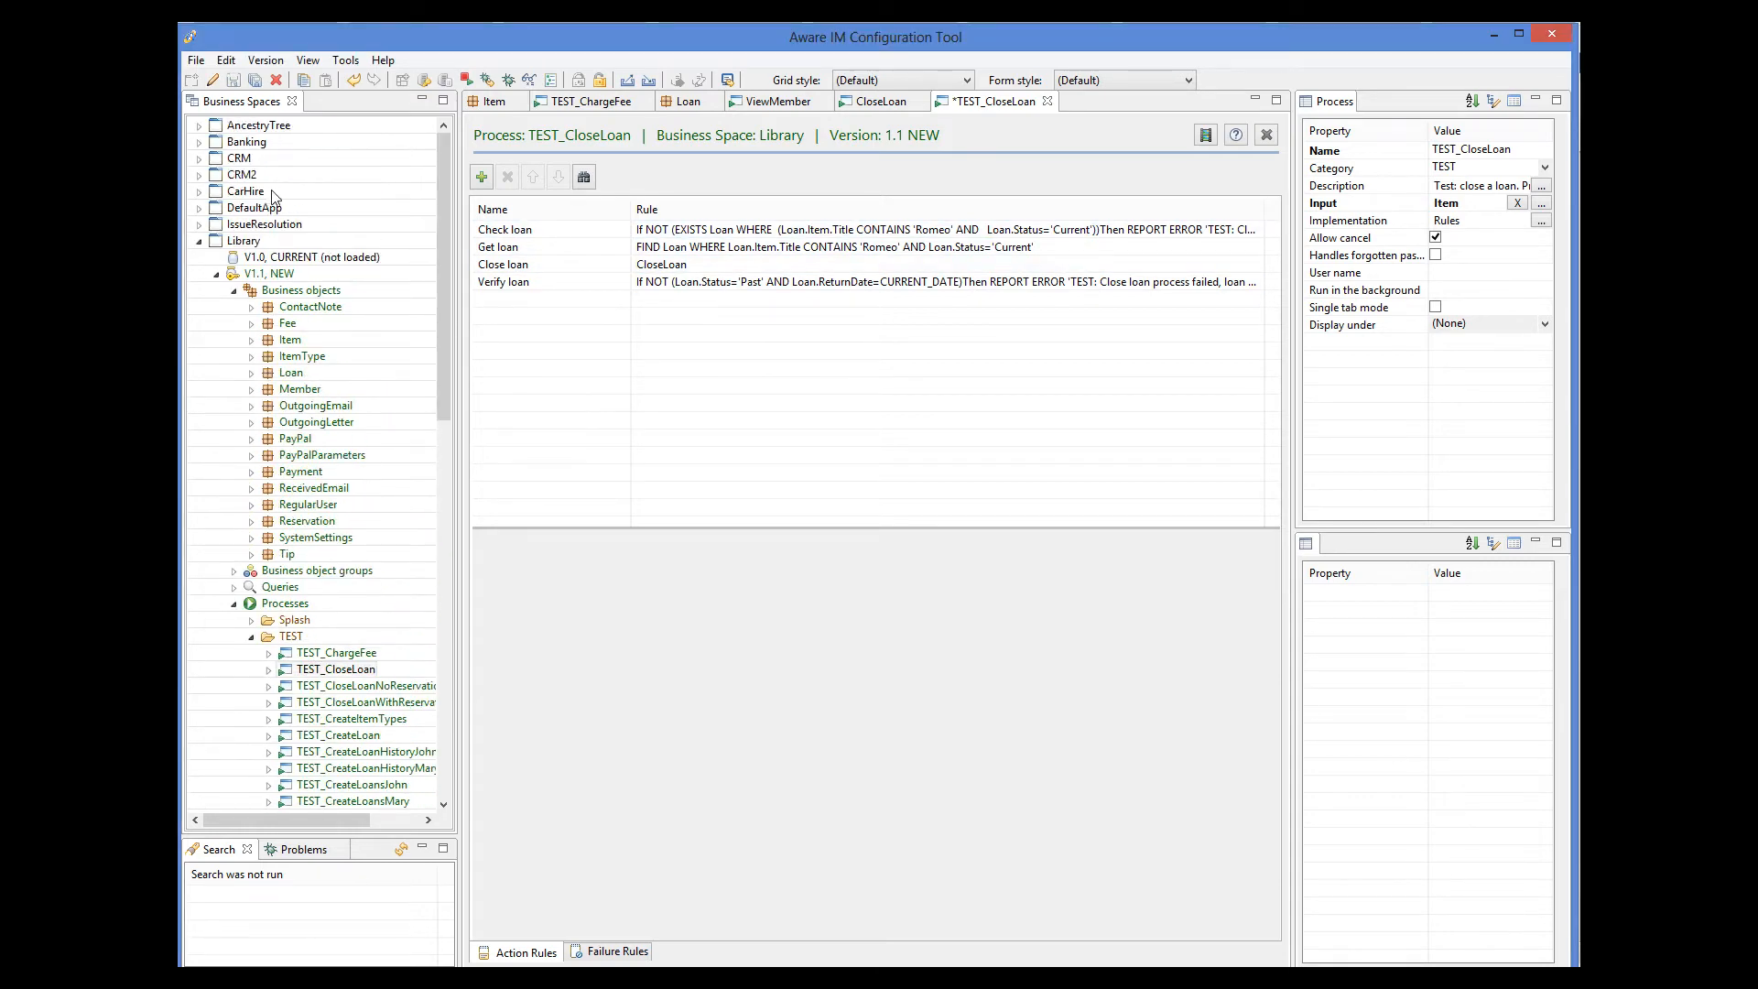
left_click(198, 241)
left_click(198, 159)
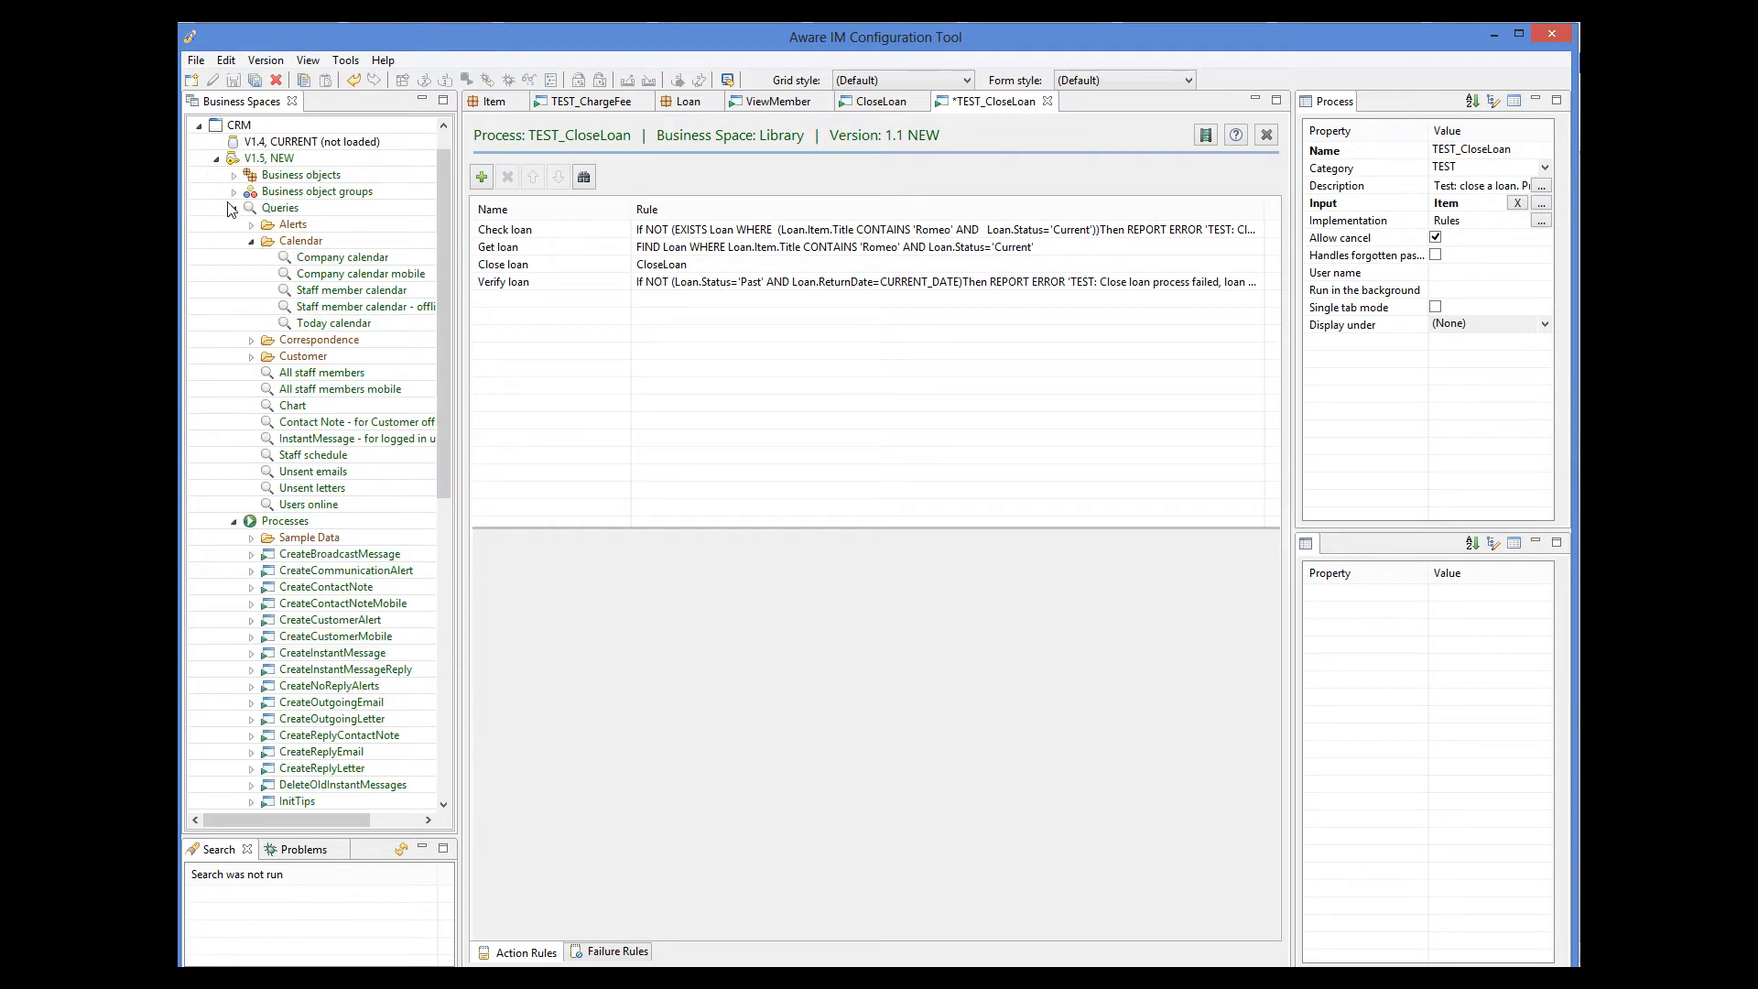
right_click(285, 524)
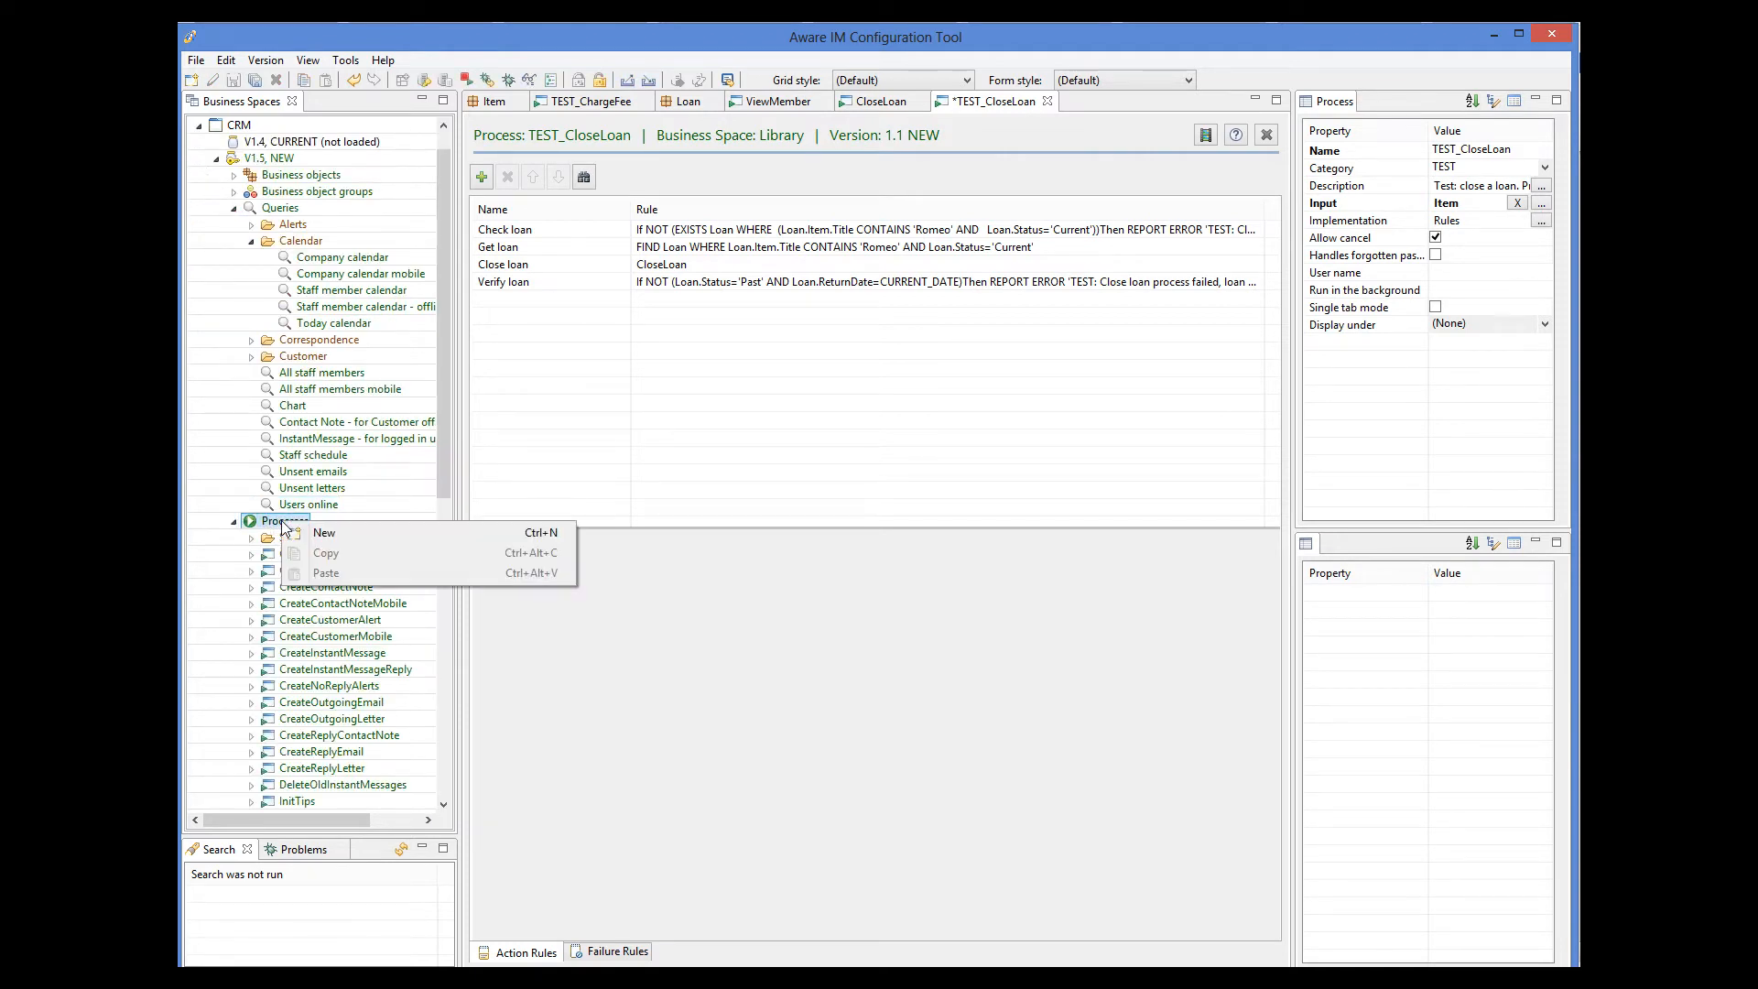
left_click(387, 529)
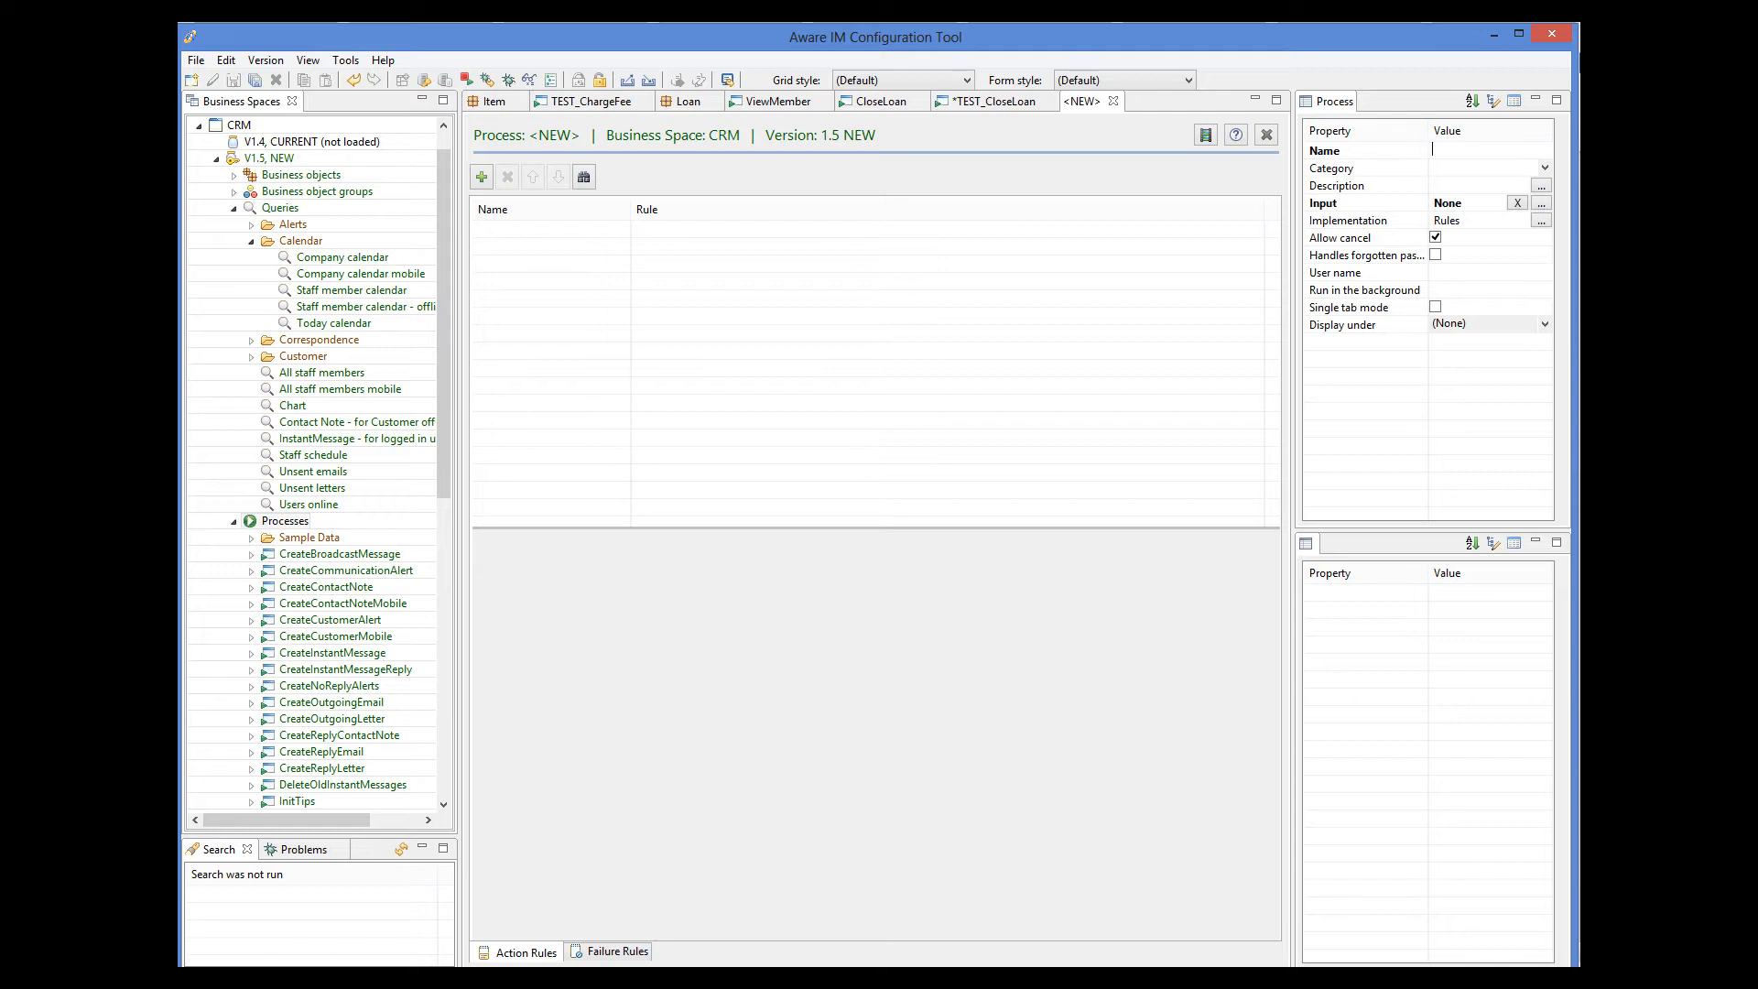
Name the new process DuplicateStaffMember and set StaffMember as its input.
type("DuplicateStaffMember")
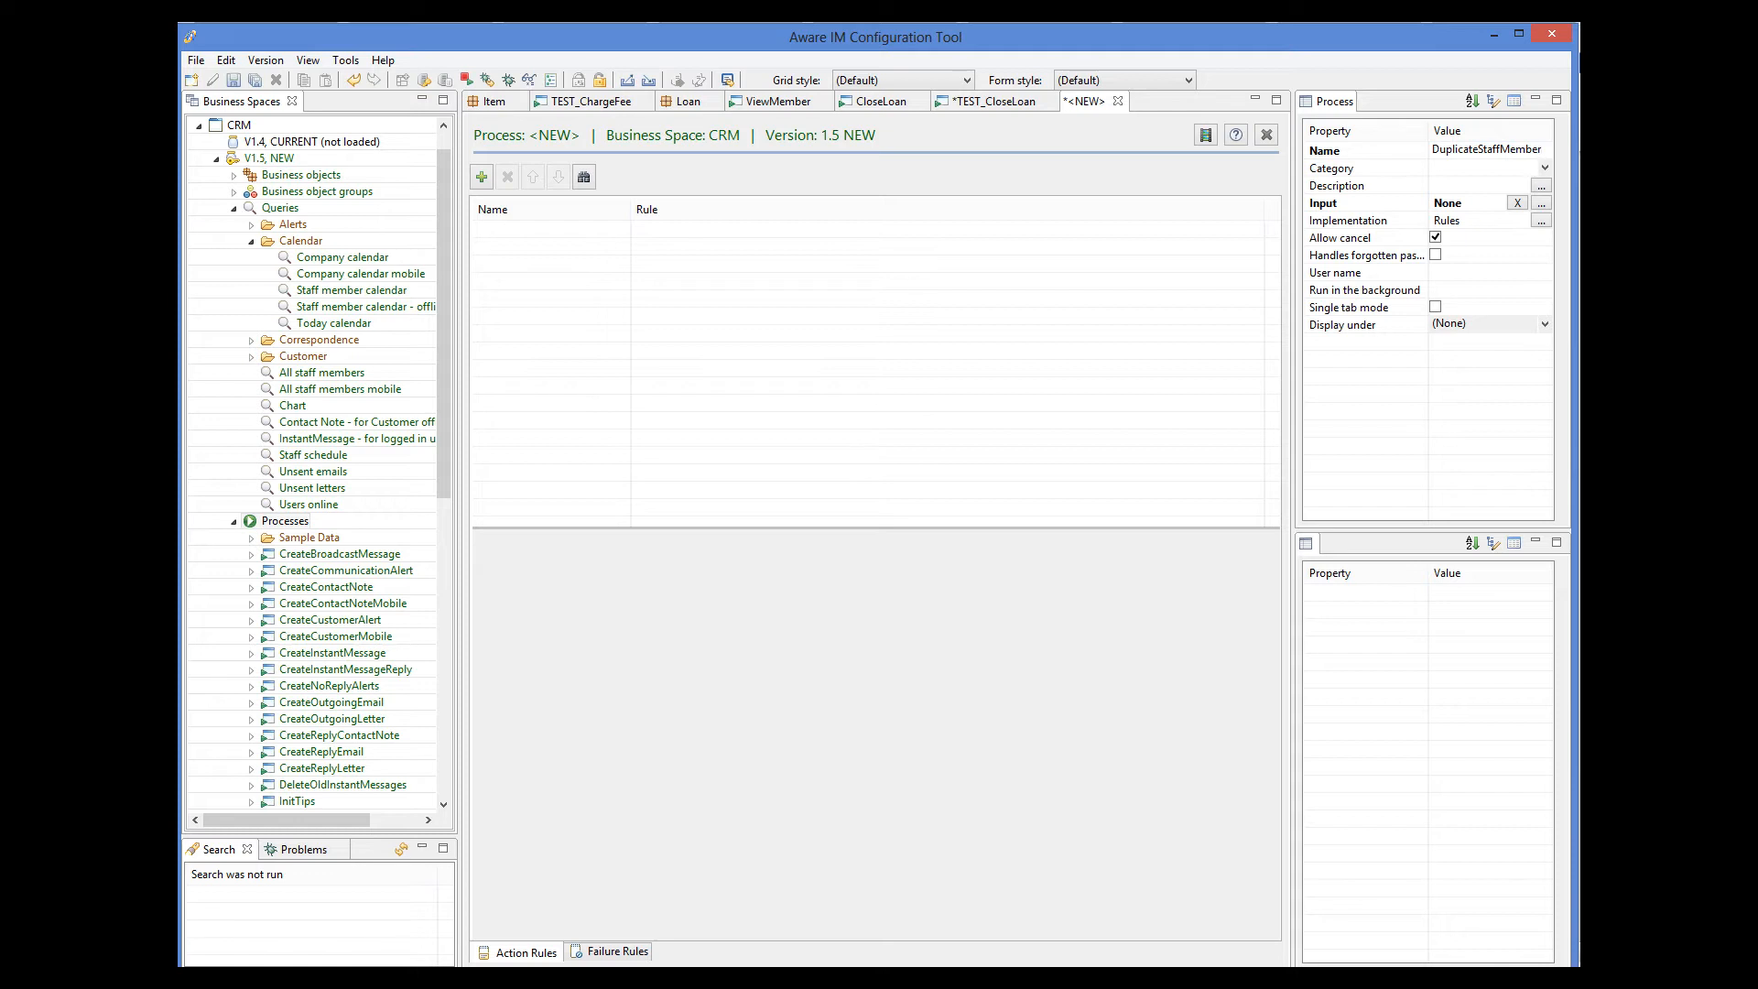
left_click(1542, 202)
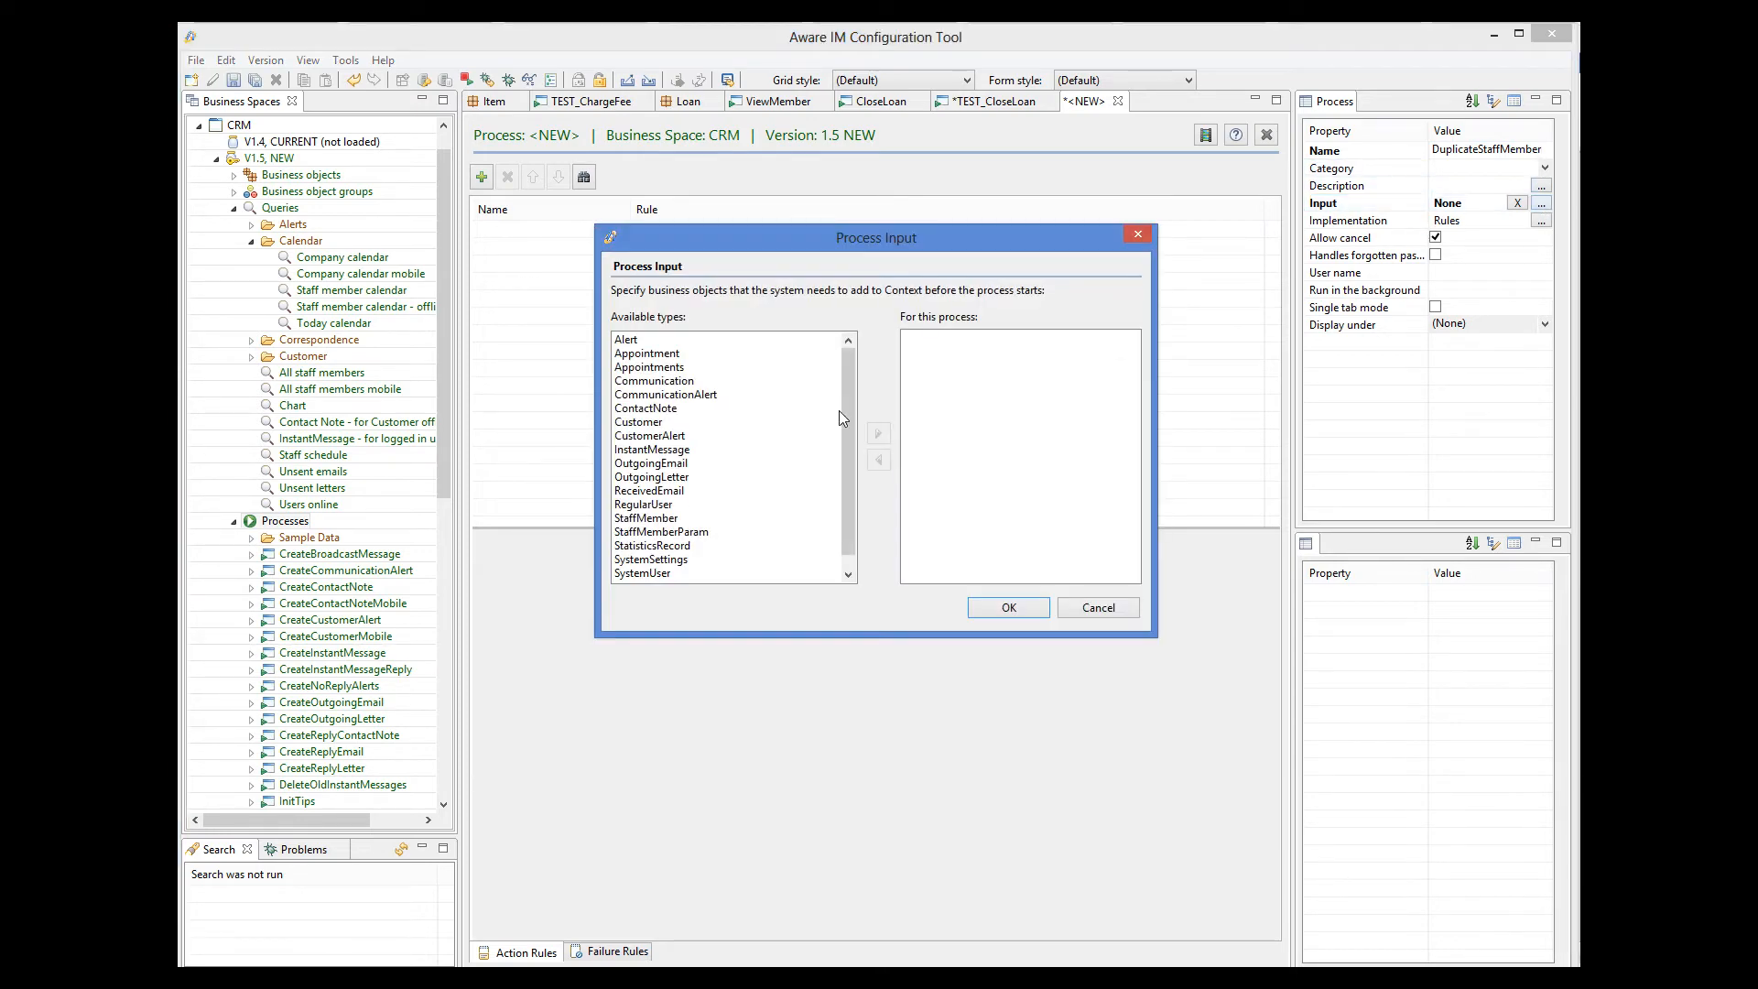
left_click_drag(843, 416, 848, 434)
left_click(636, 507)
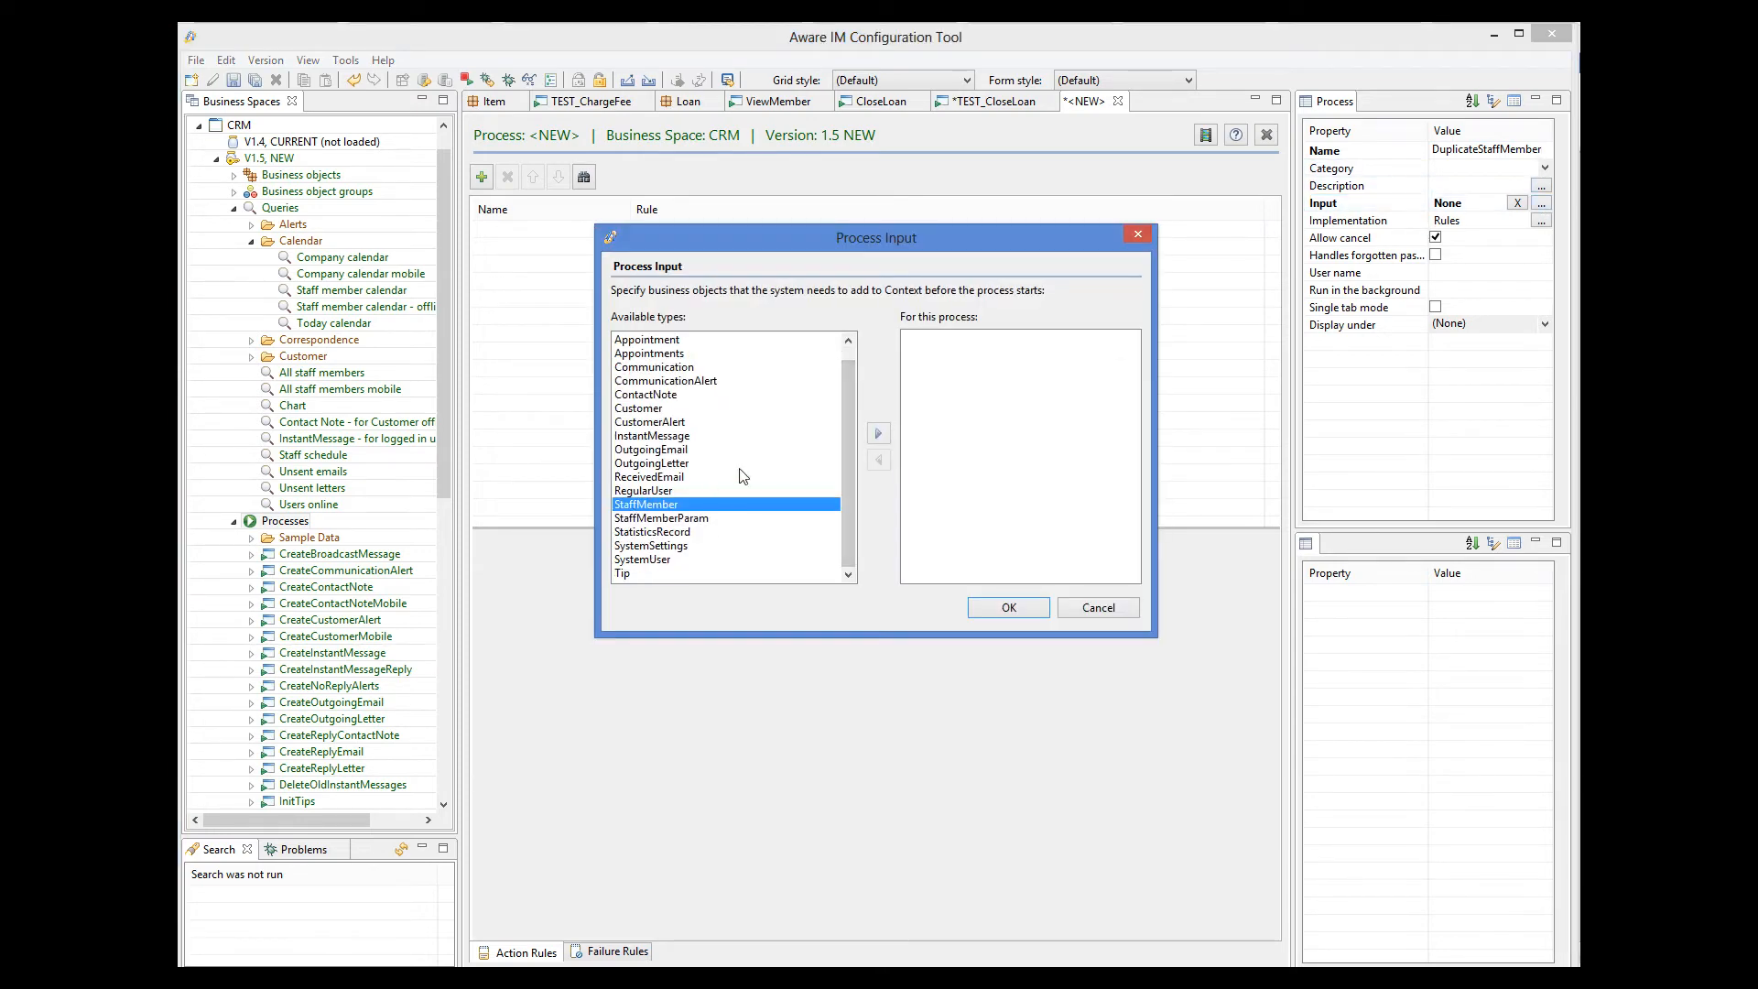
left_click(874, 438)
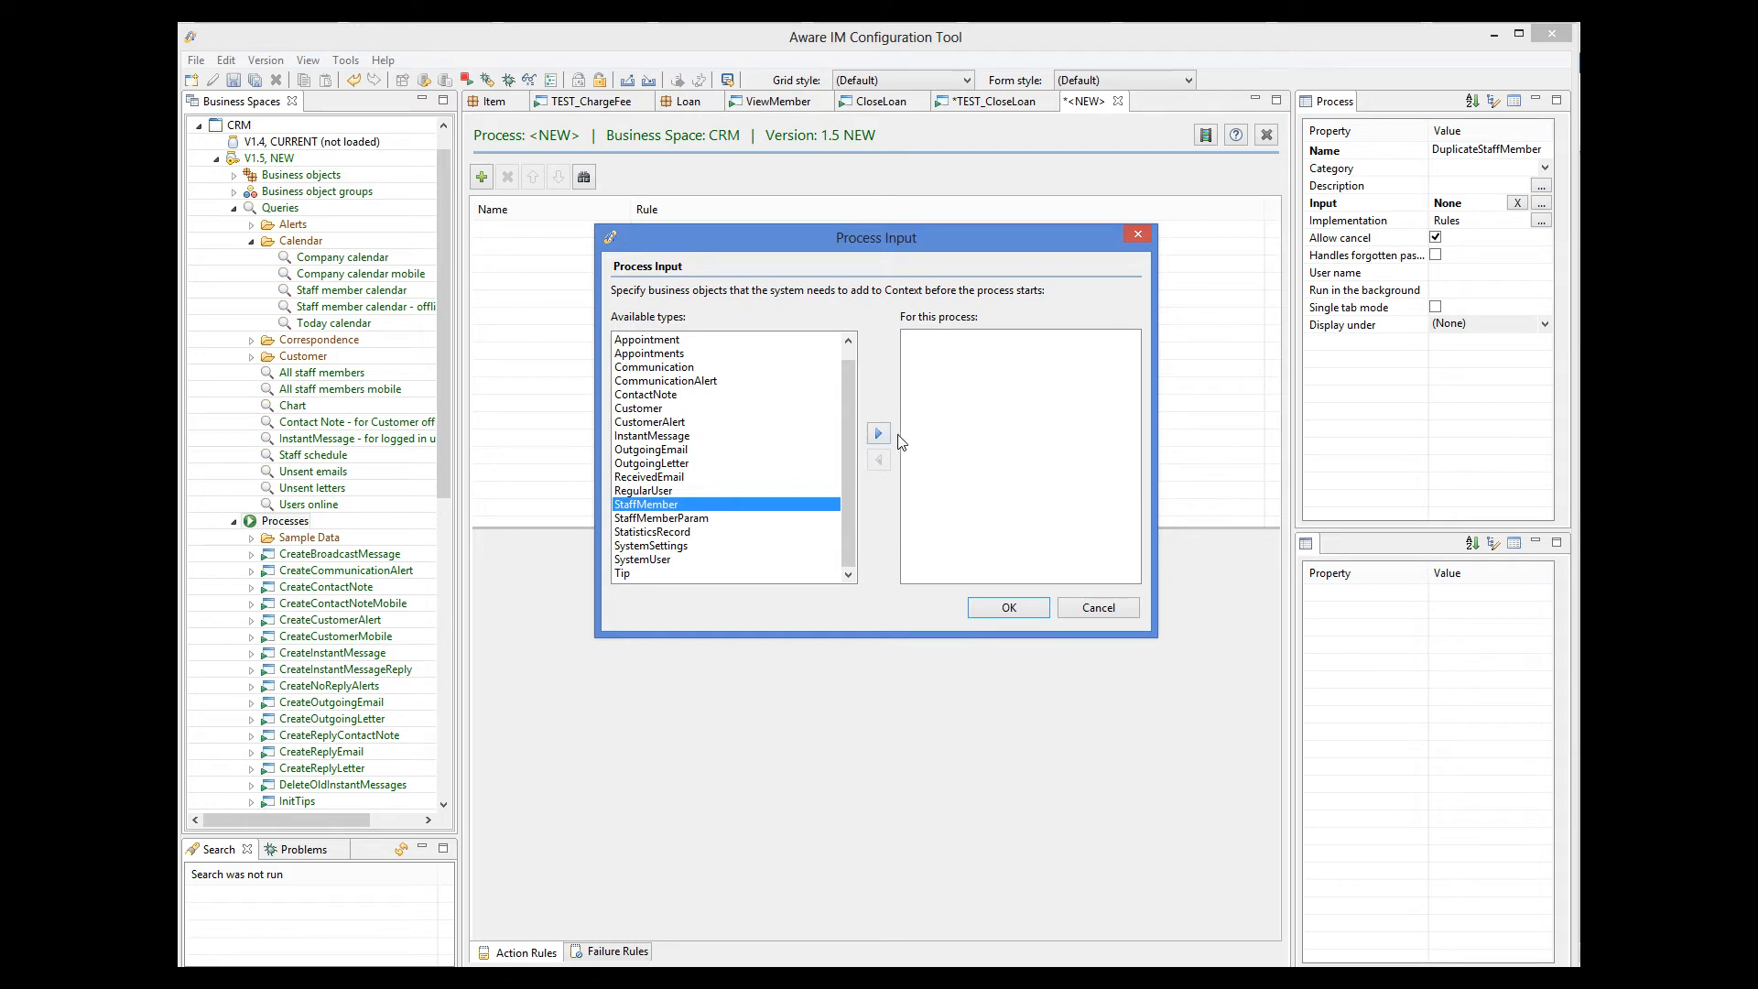
left_click(1007, 608)
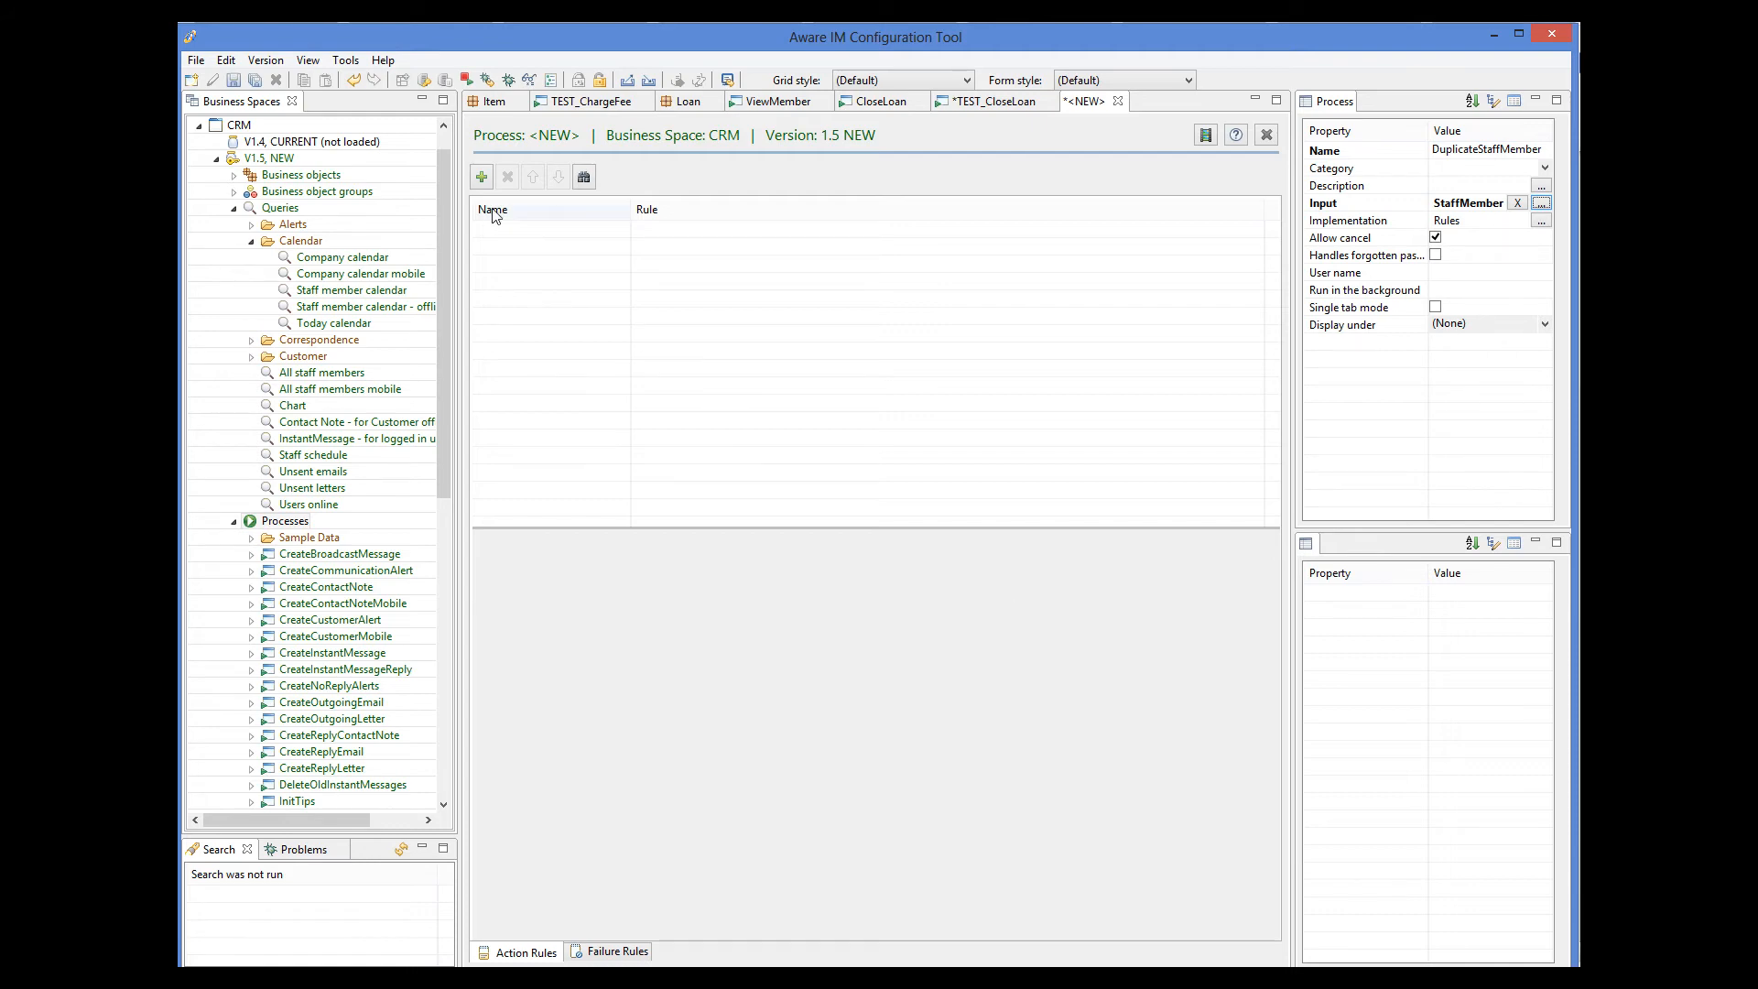
Add a rule named Duplicate with the action DUPLICATE StaffMember to the process, and save it.
left_click(481, 176)
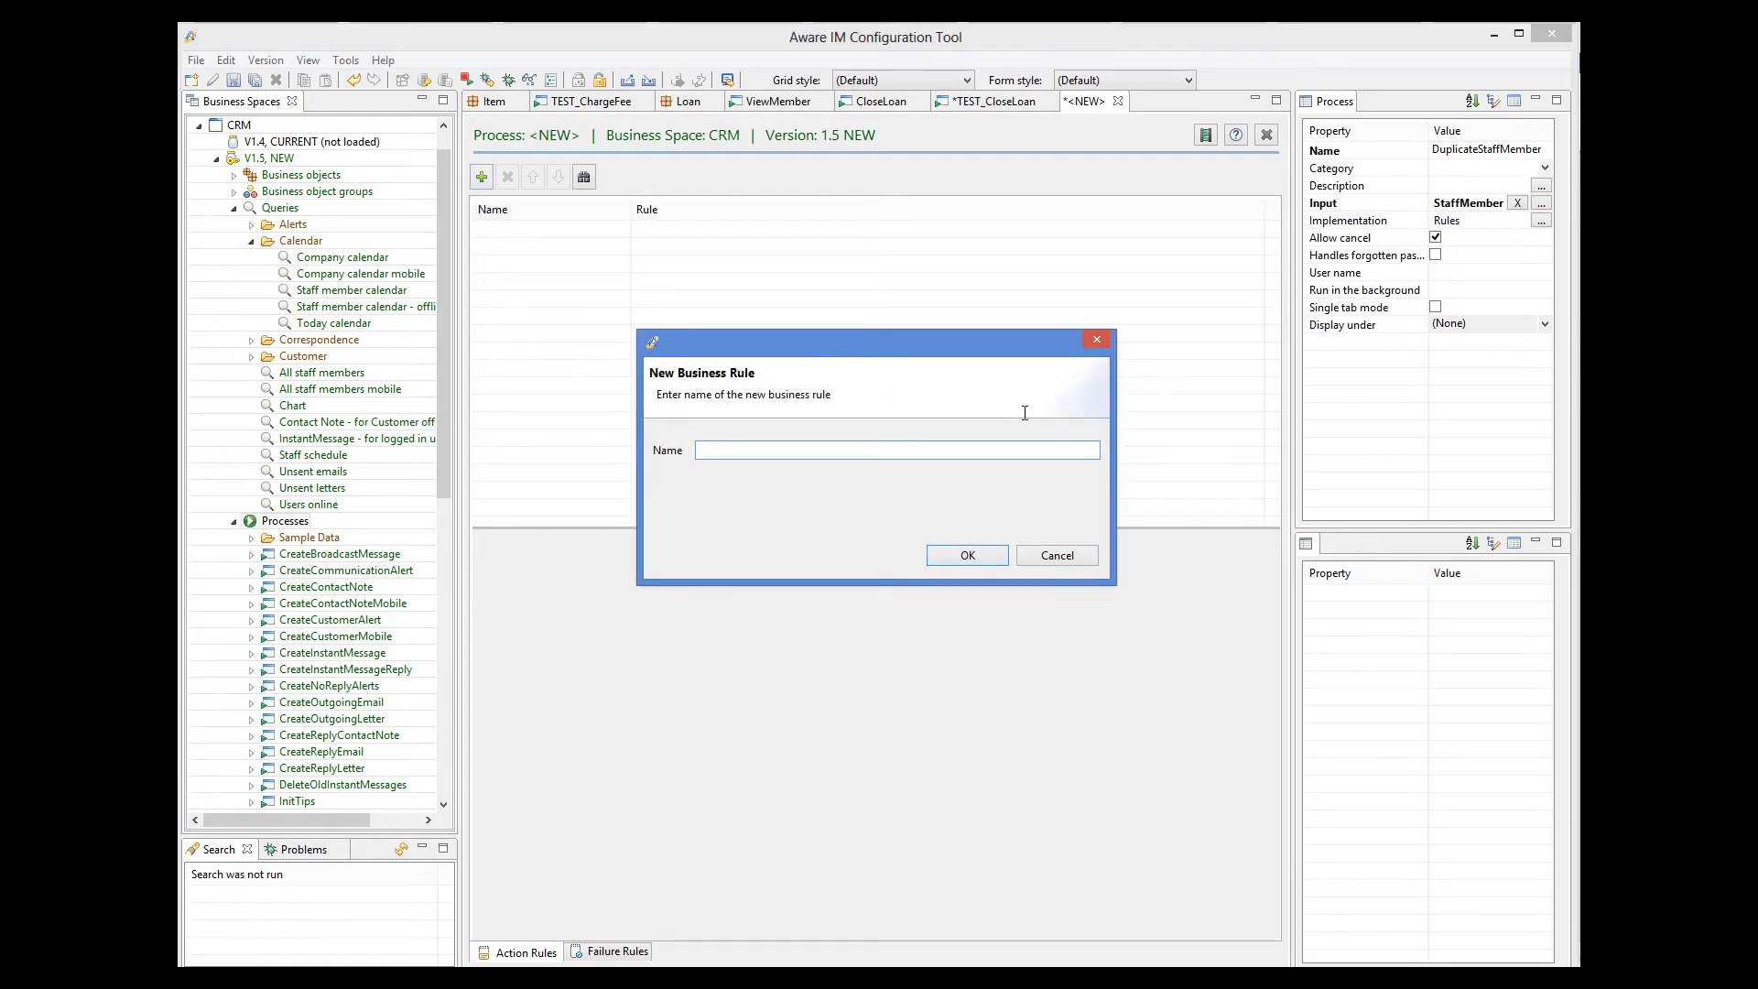
type("Duplicate")
left_click(968, 557)
left_click(600, 785)
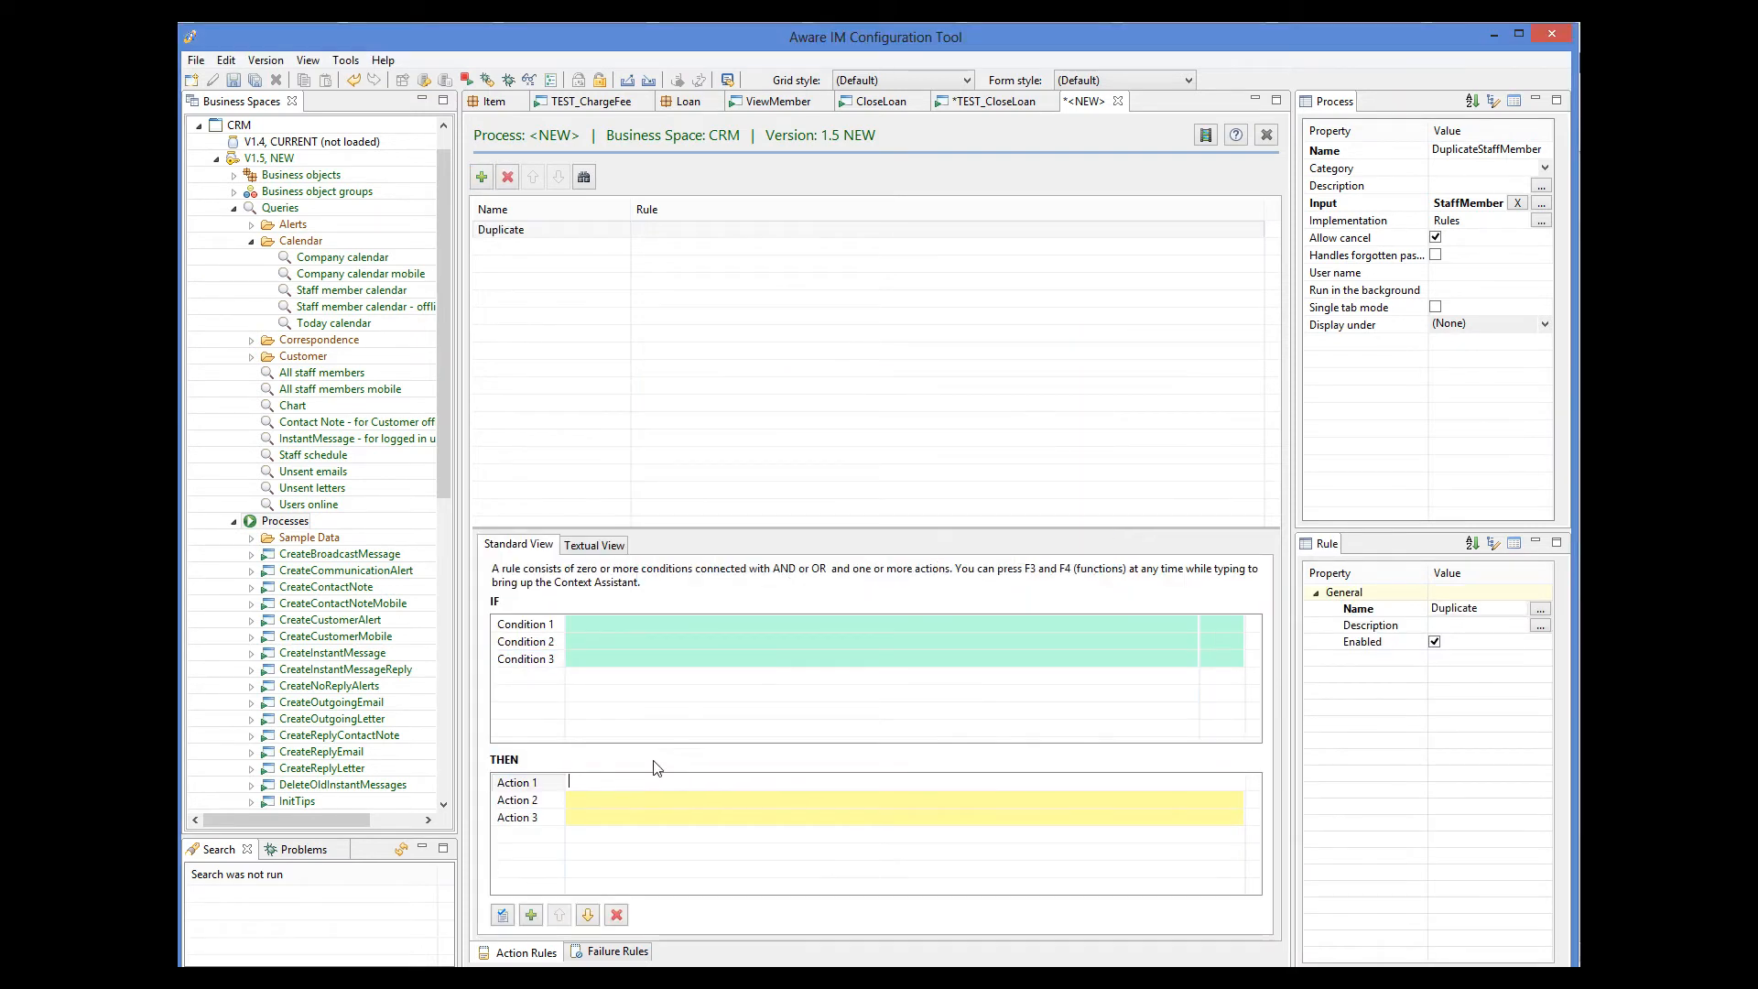
type("DUPLICATE StaffMember")
key("Return")
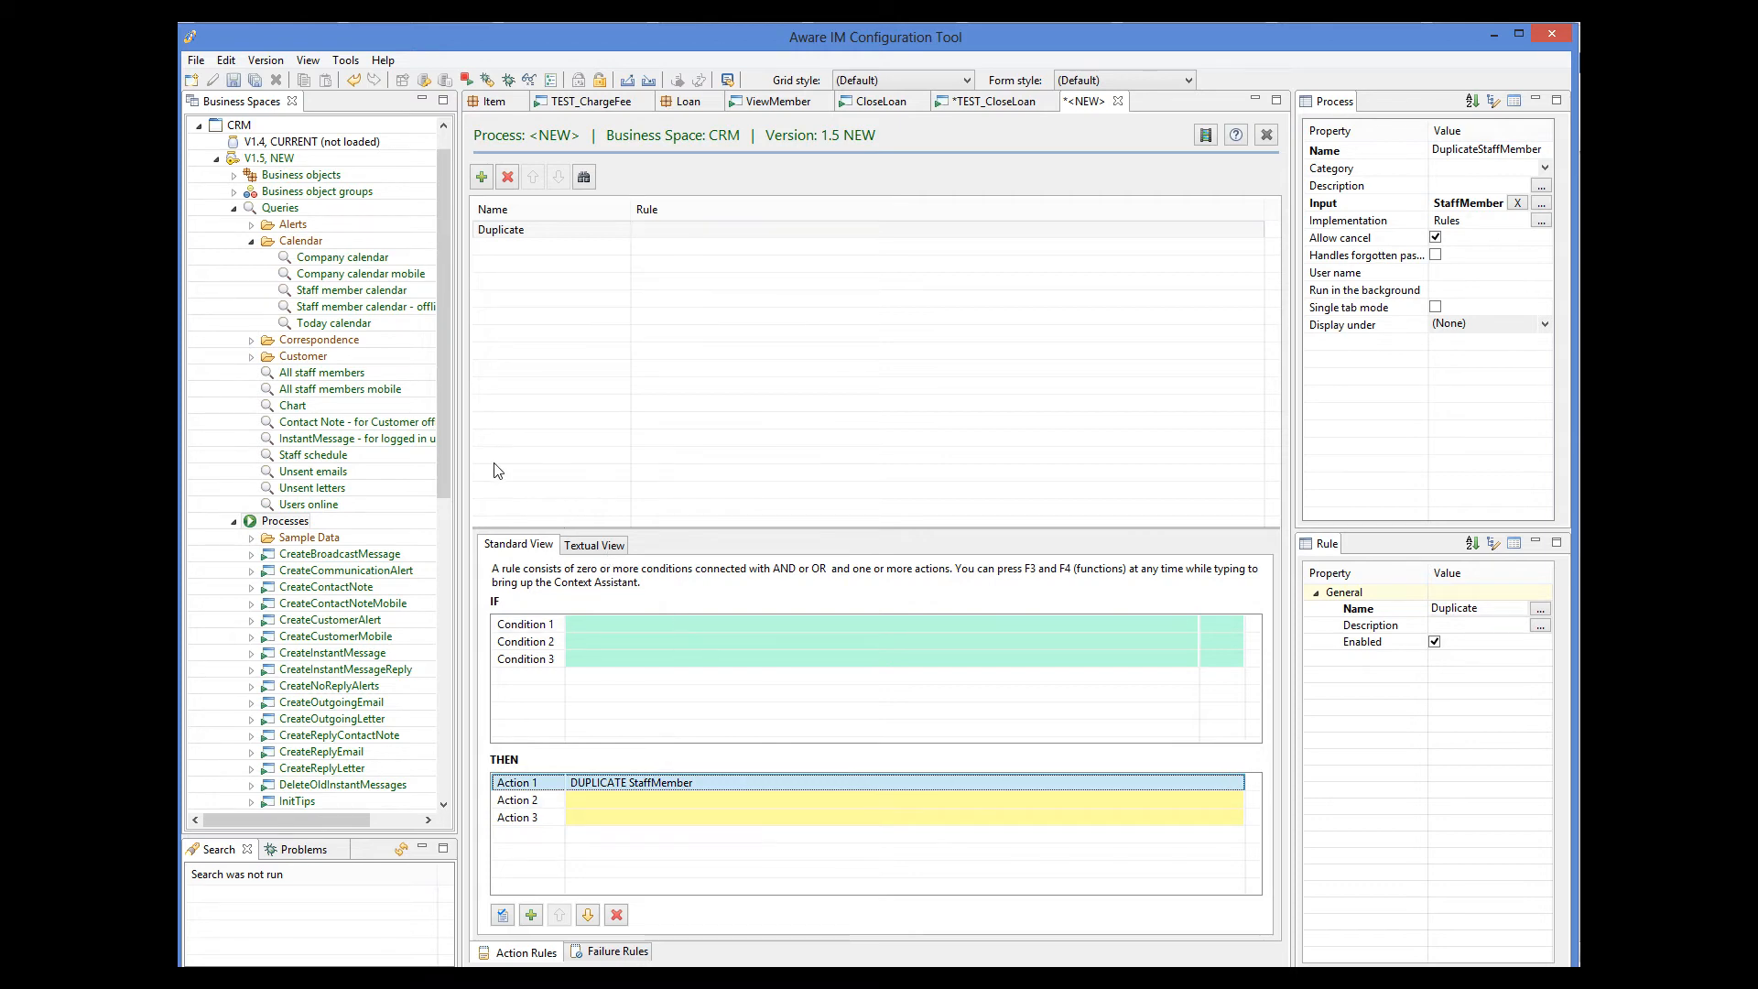
left_click(234, 80)
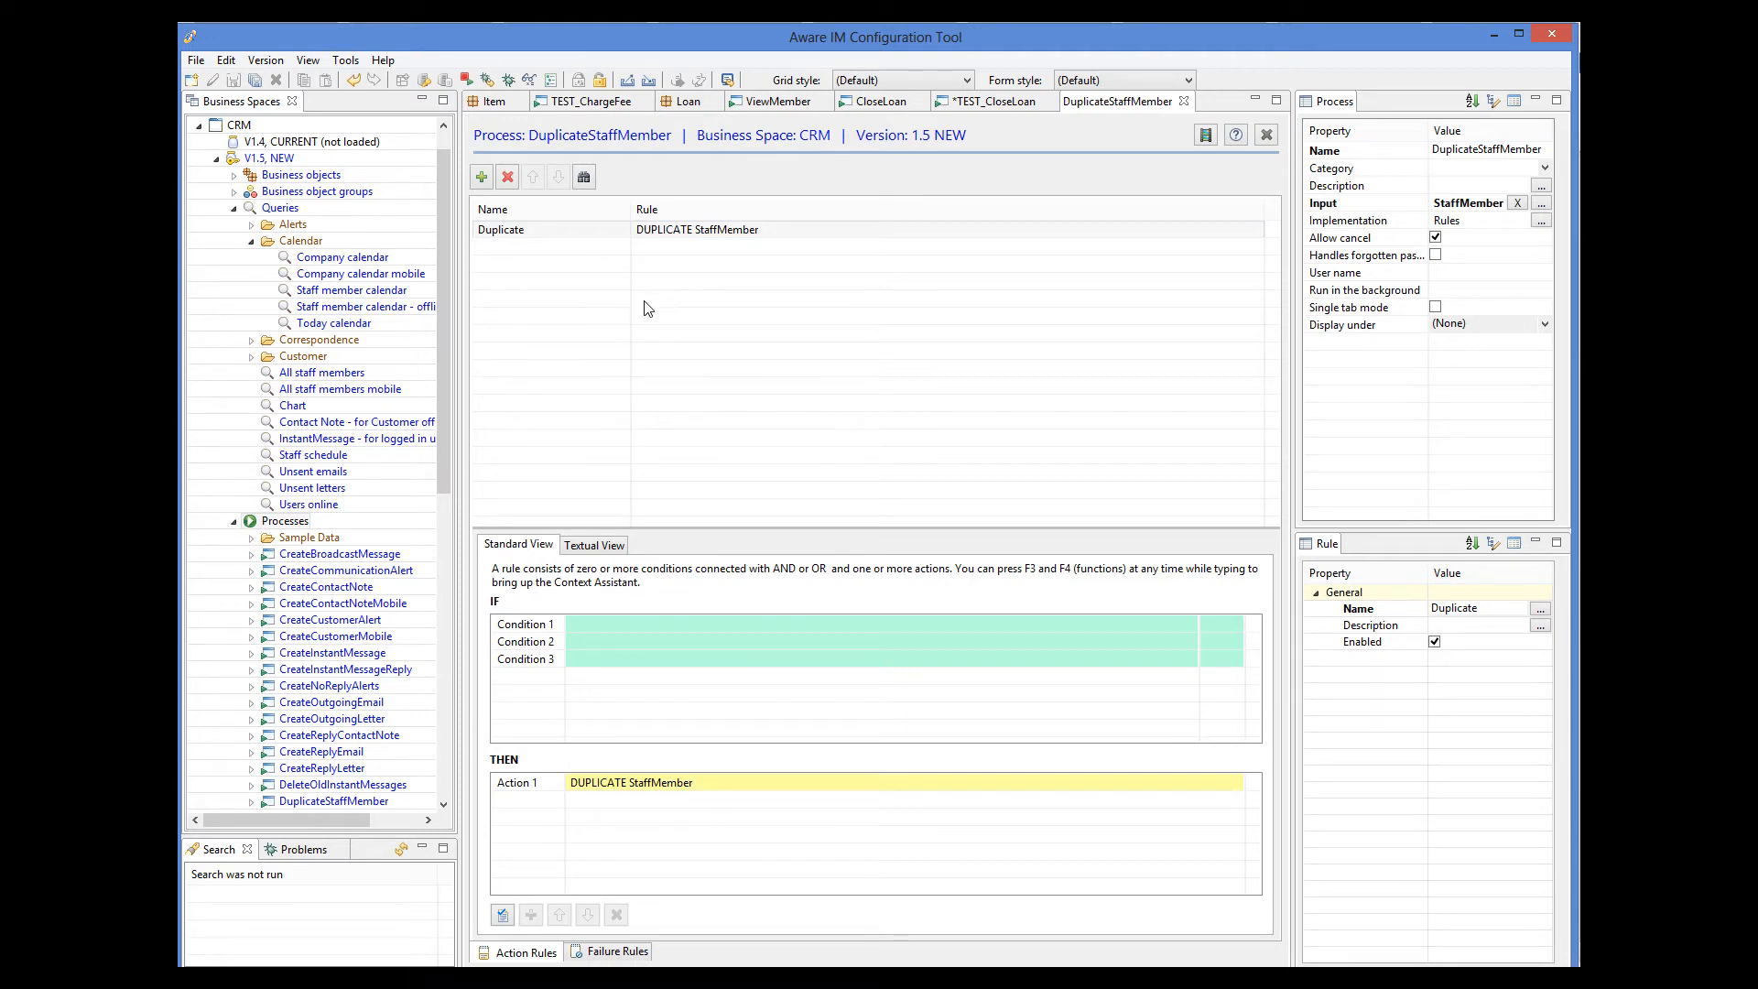
In CRM's All staff members query, add a record operation named Duplicate that starts the DuplicateStaffMember process.
double_click(322, 375)
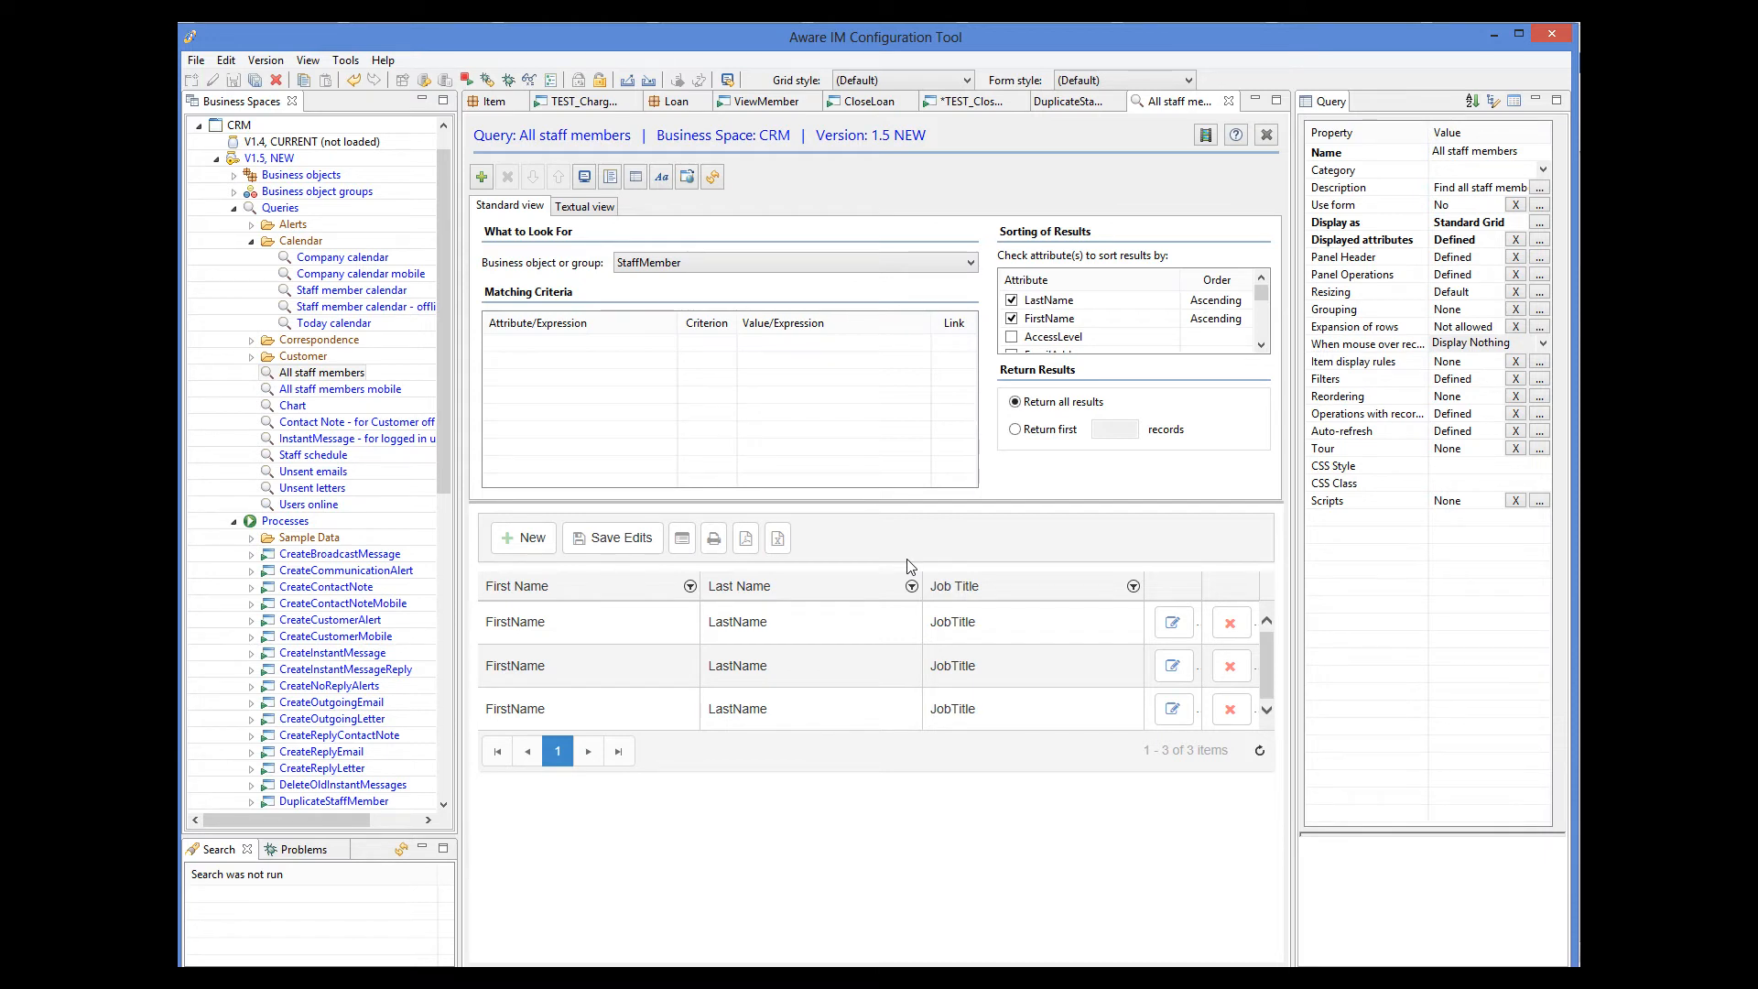
left_click(1542, 415)
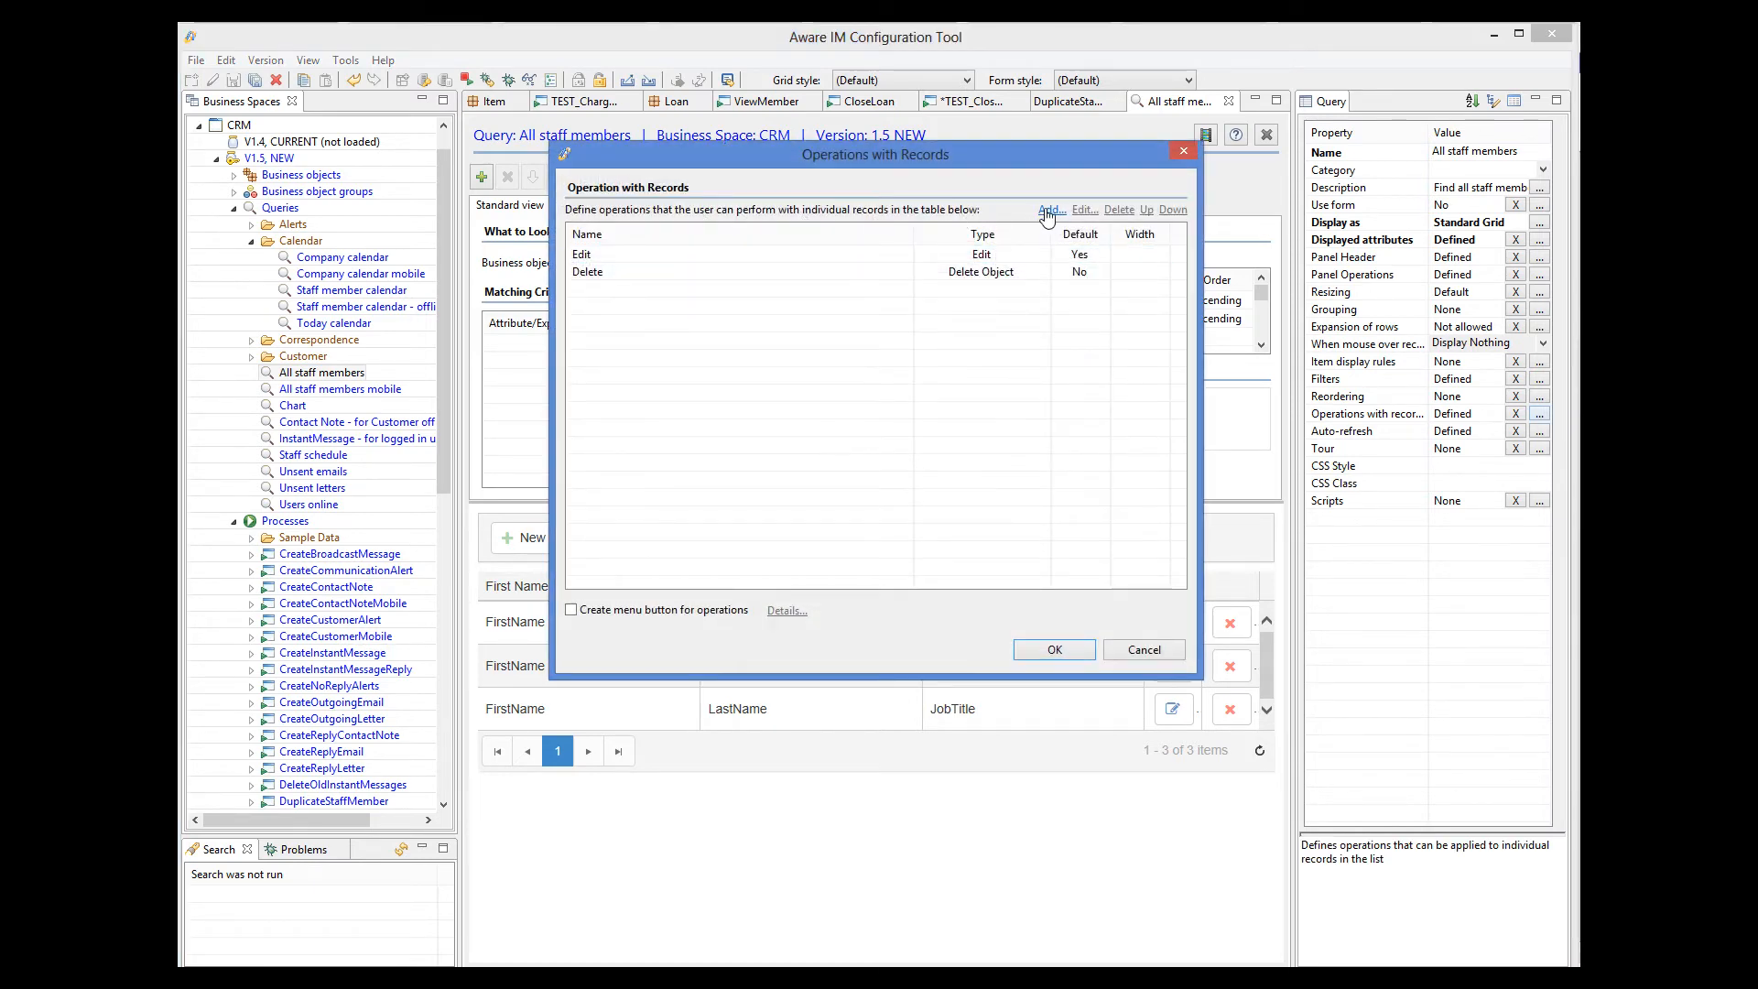
left_click(1049, 210)
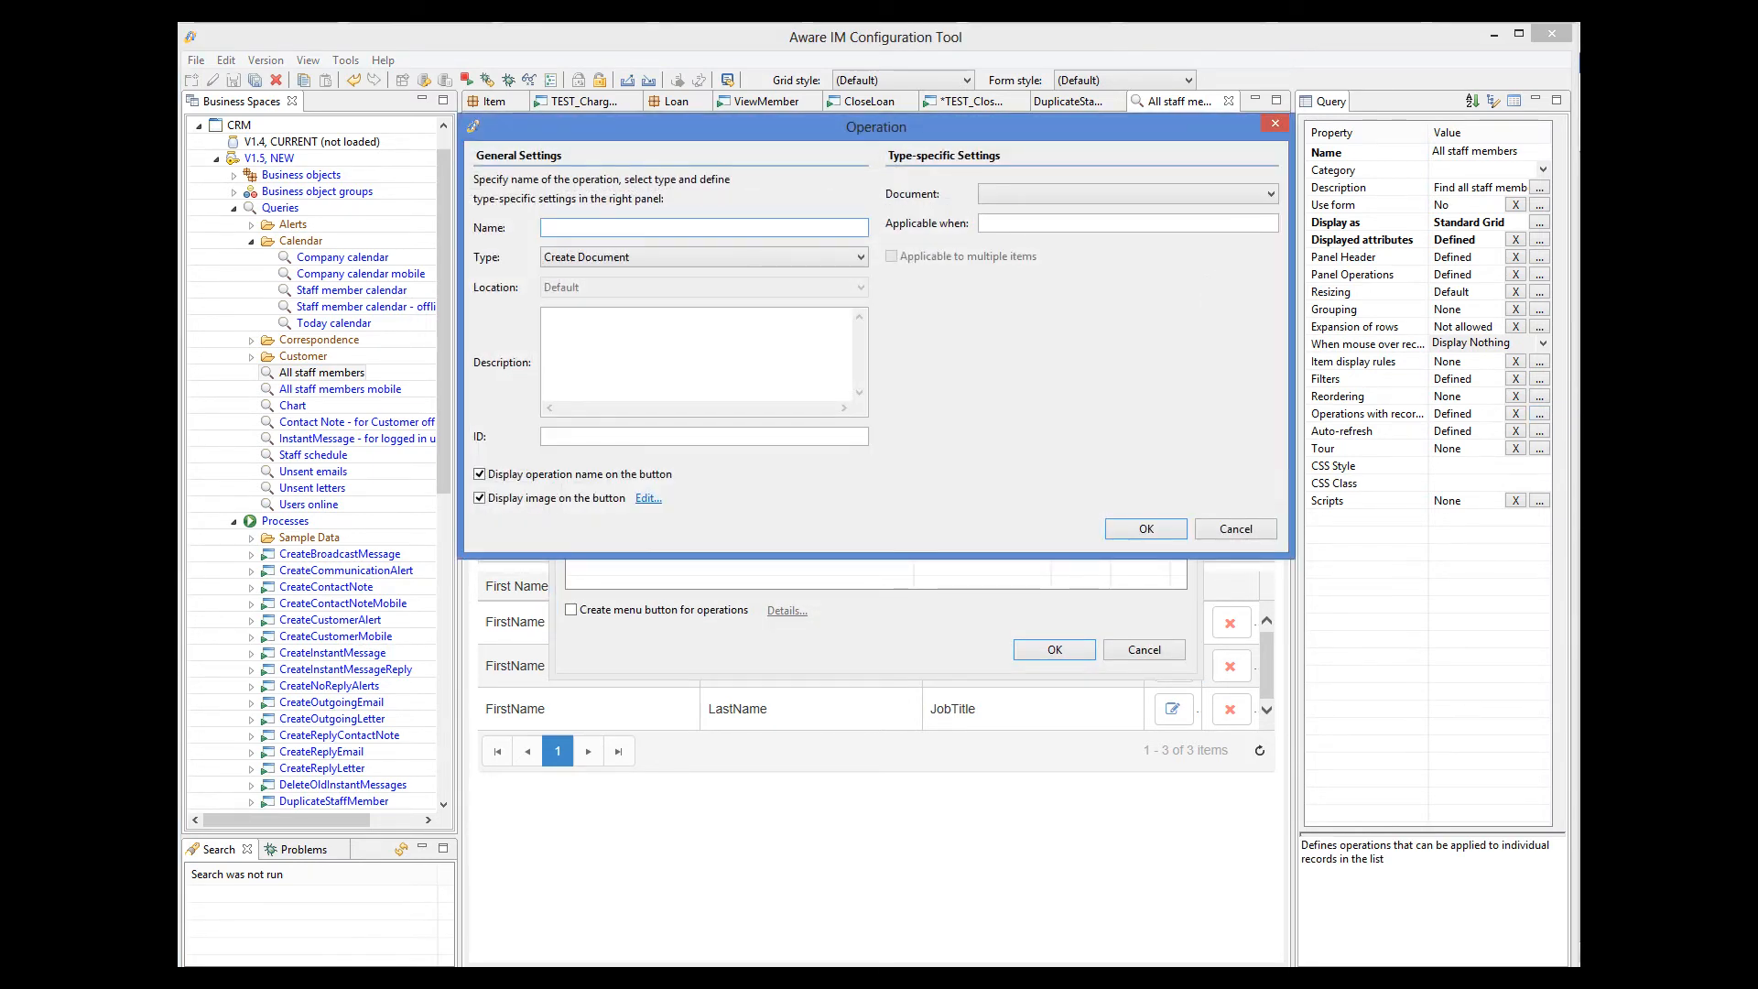
type("Duplicate")
left_click(604, 259)
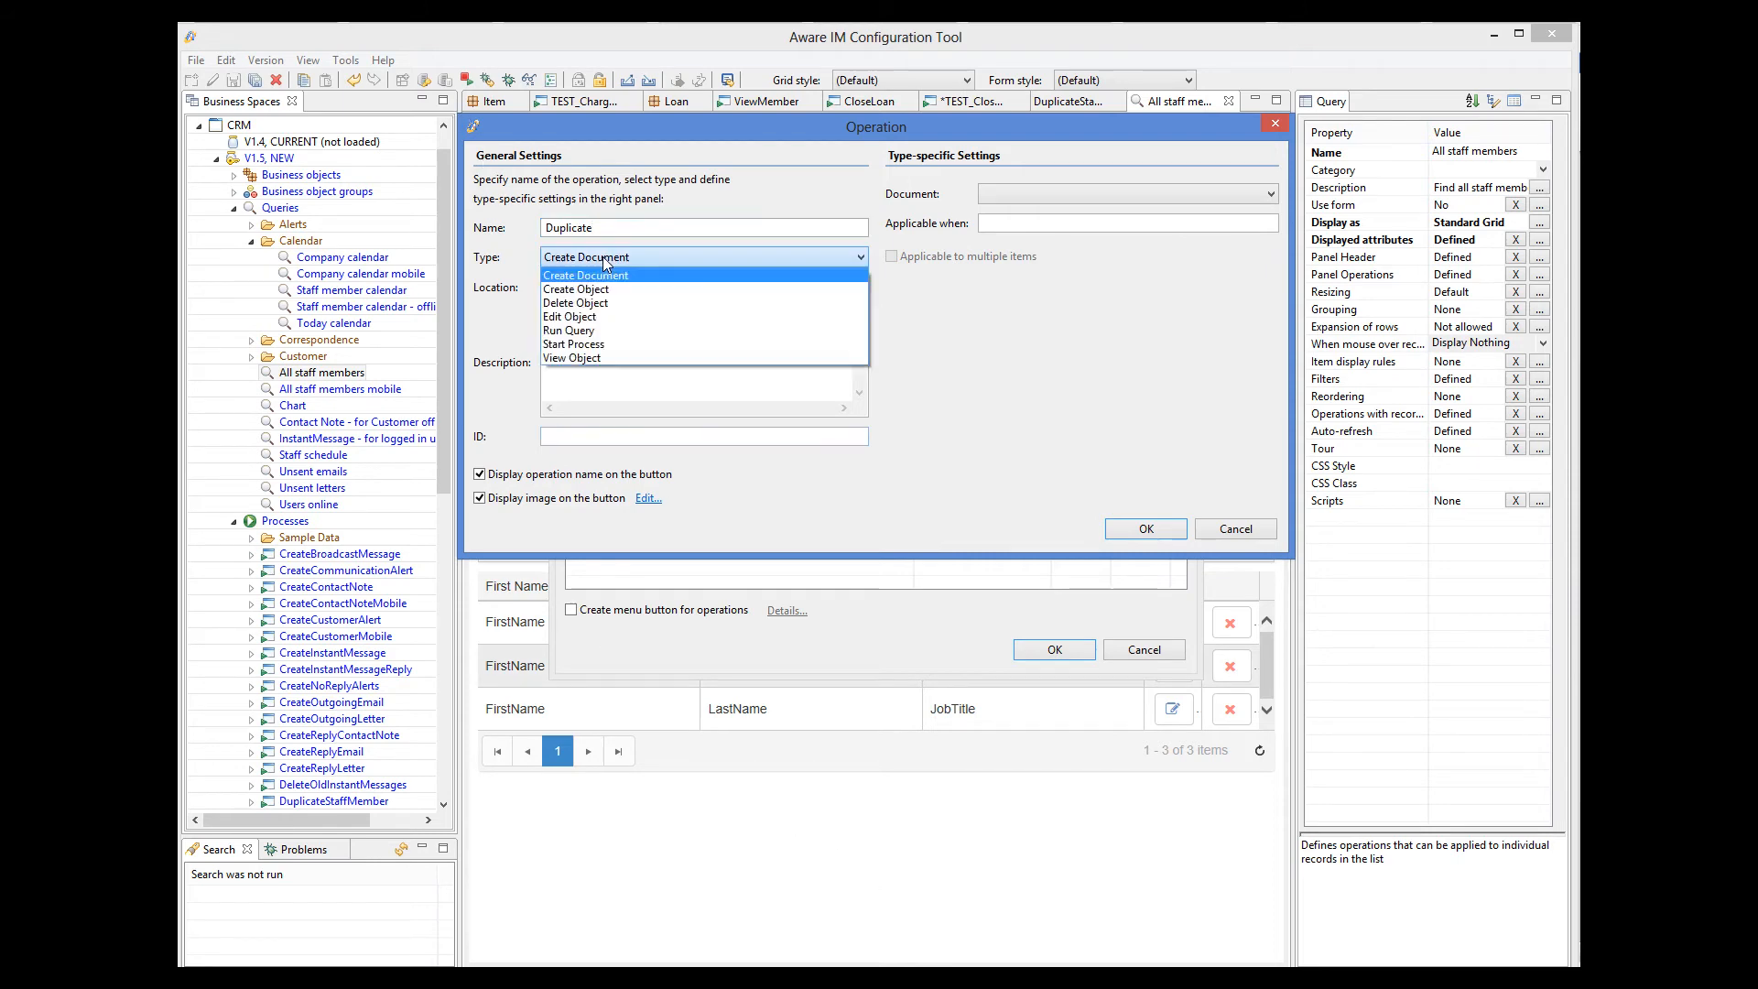
left_click(604, 344)
left_click(1053, 195)
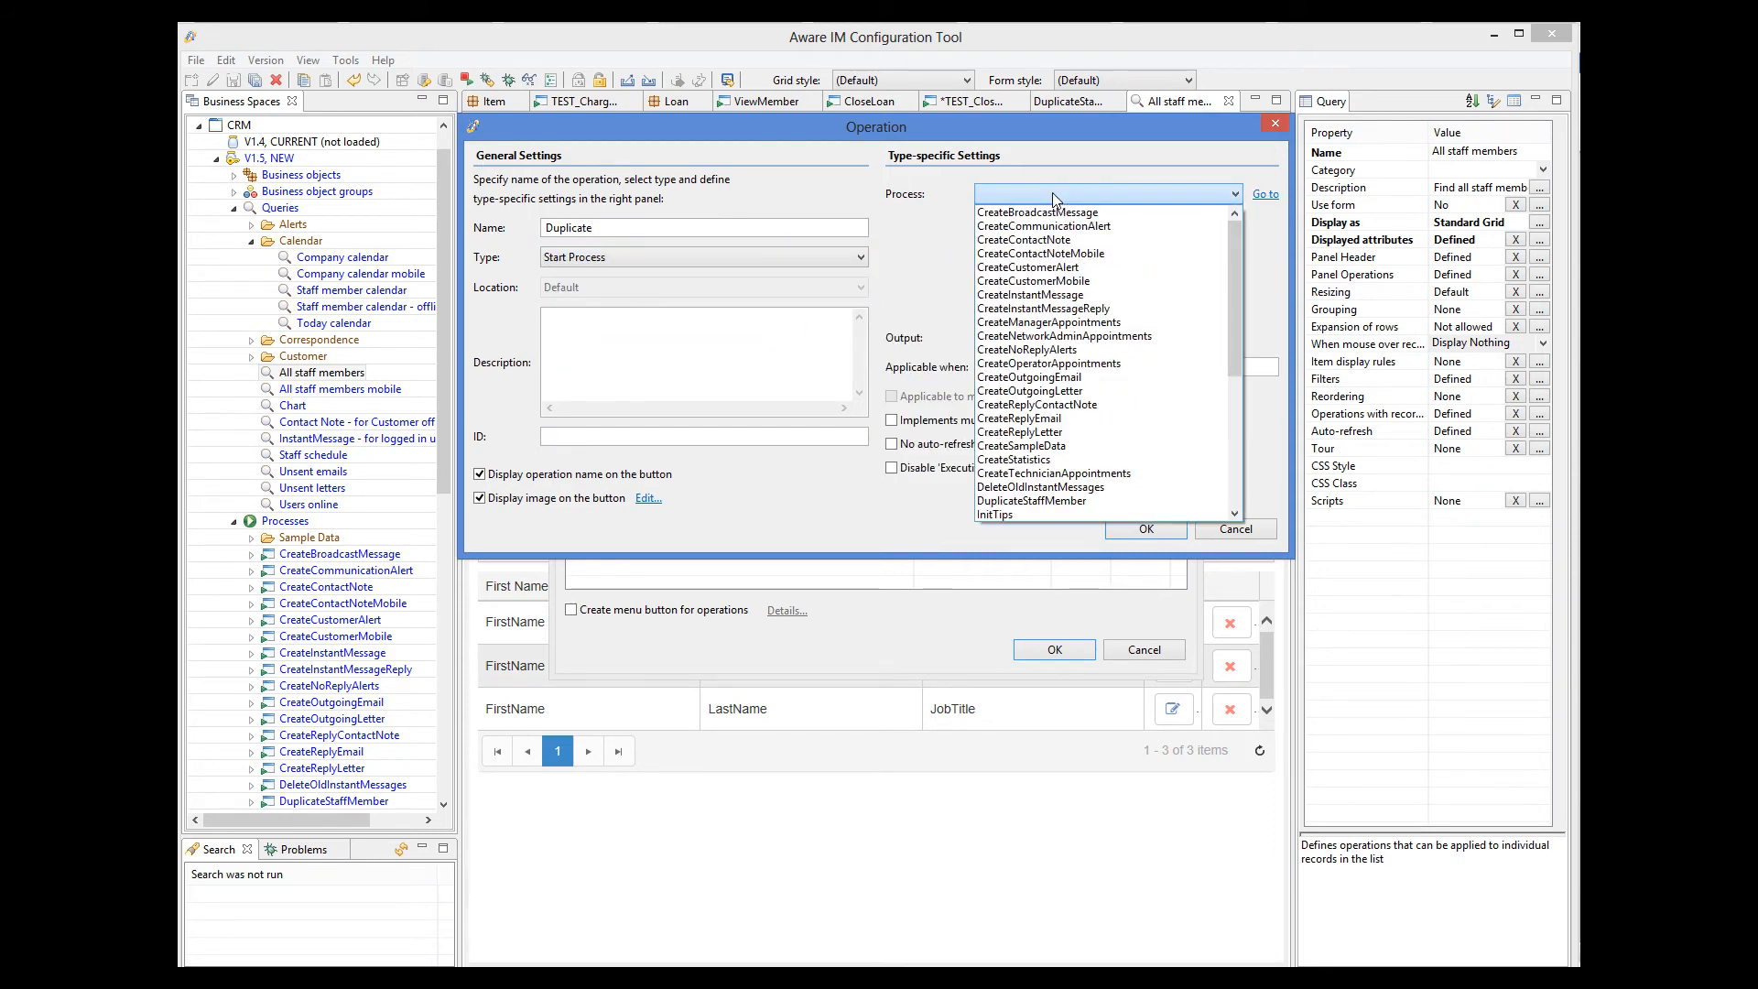
left_click(1062, 502)
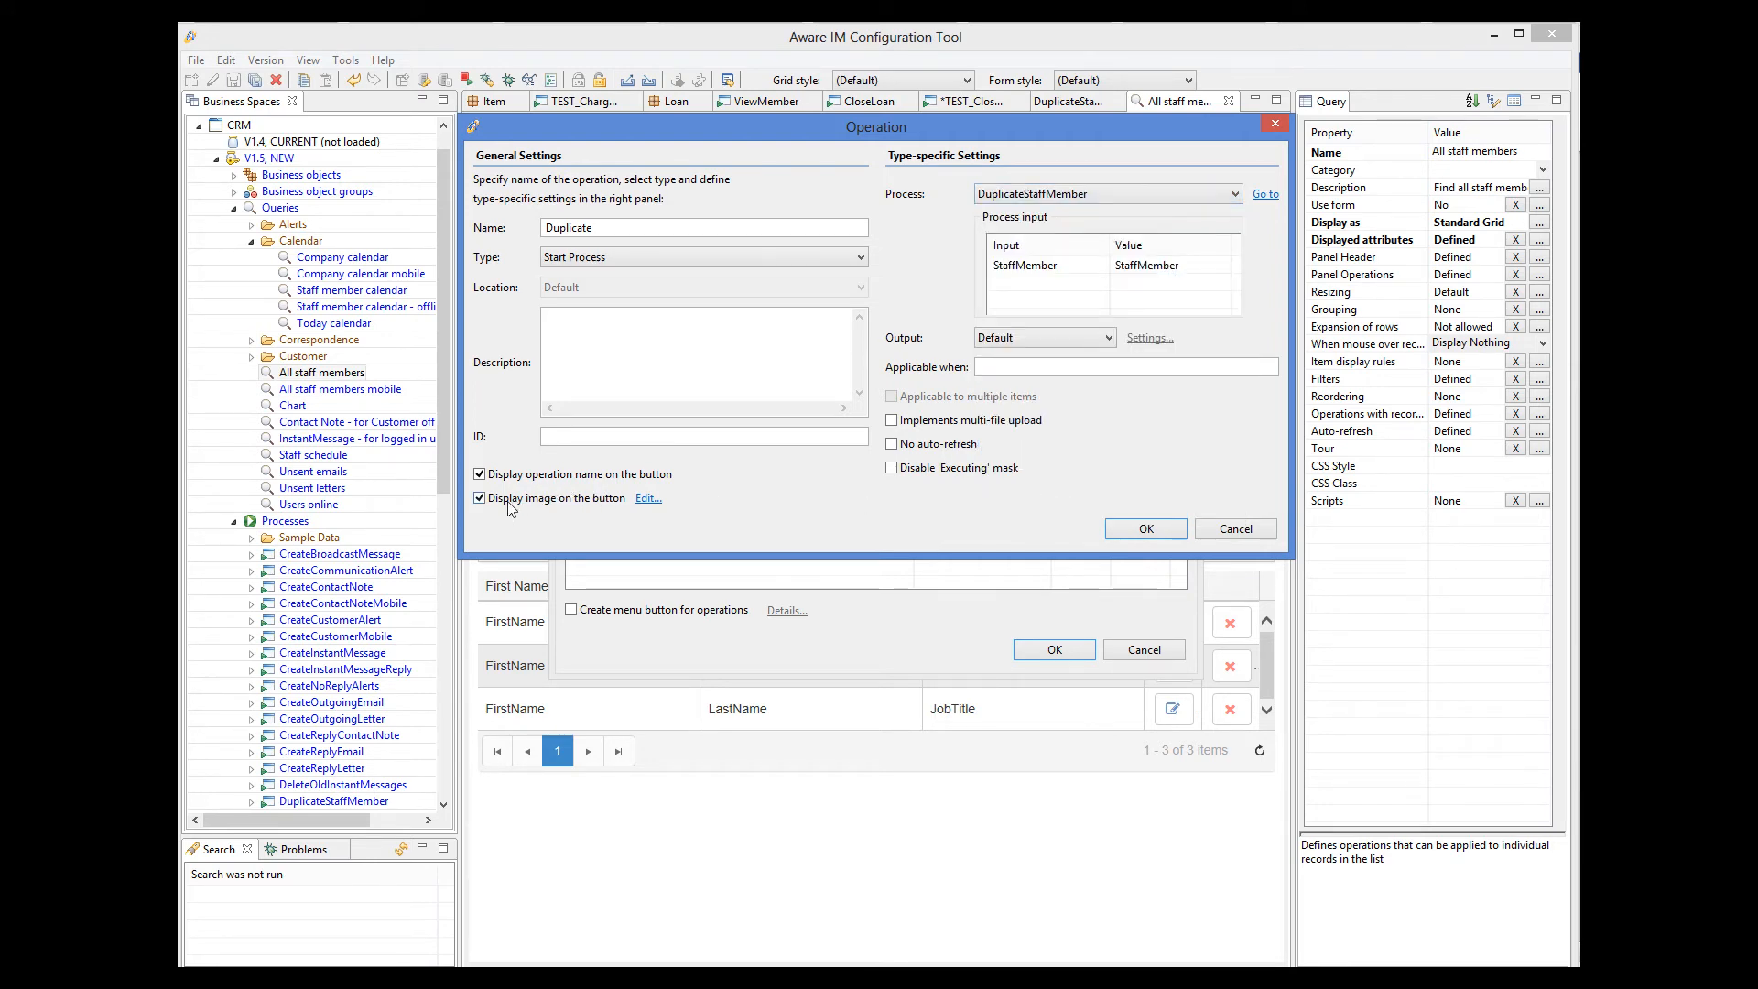
Turn off displaying the Duplicate operation's name on its button, accept the record operations and save the query.
left_click(479, 474)
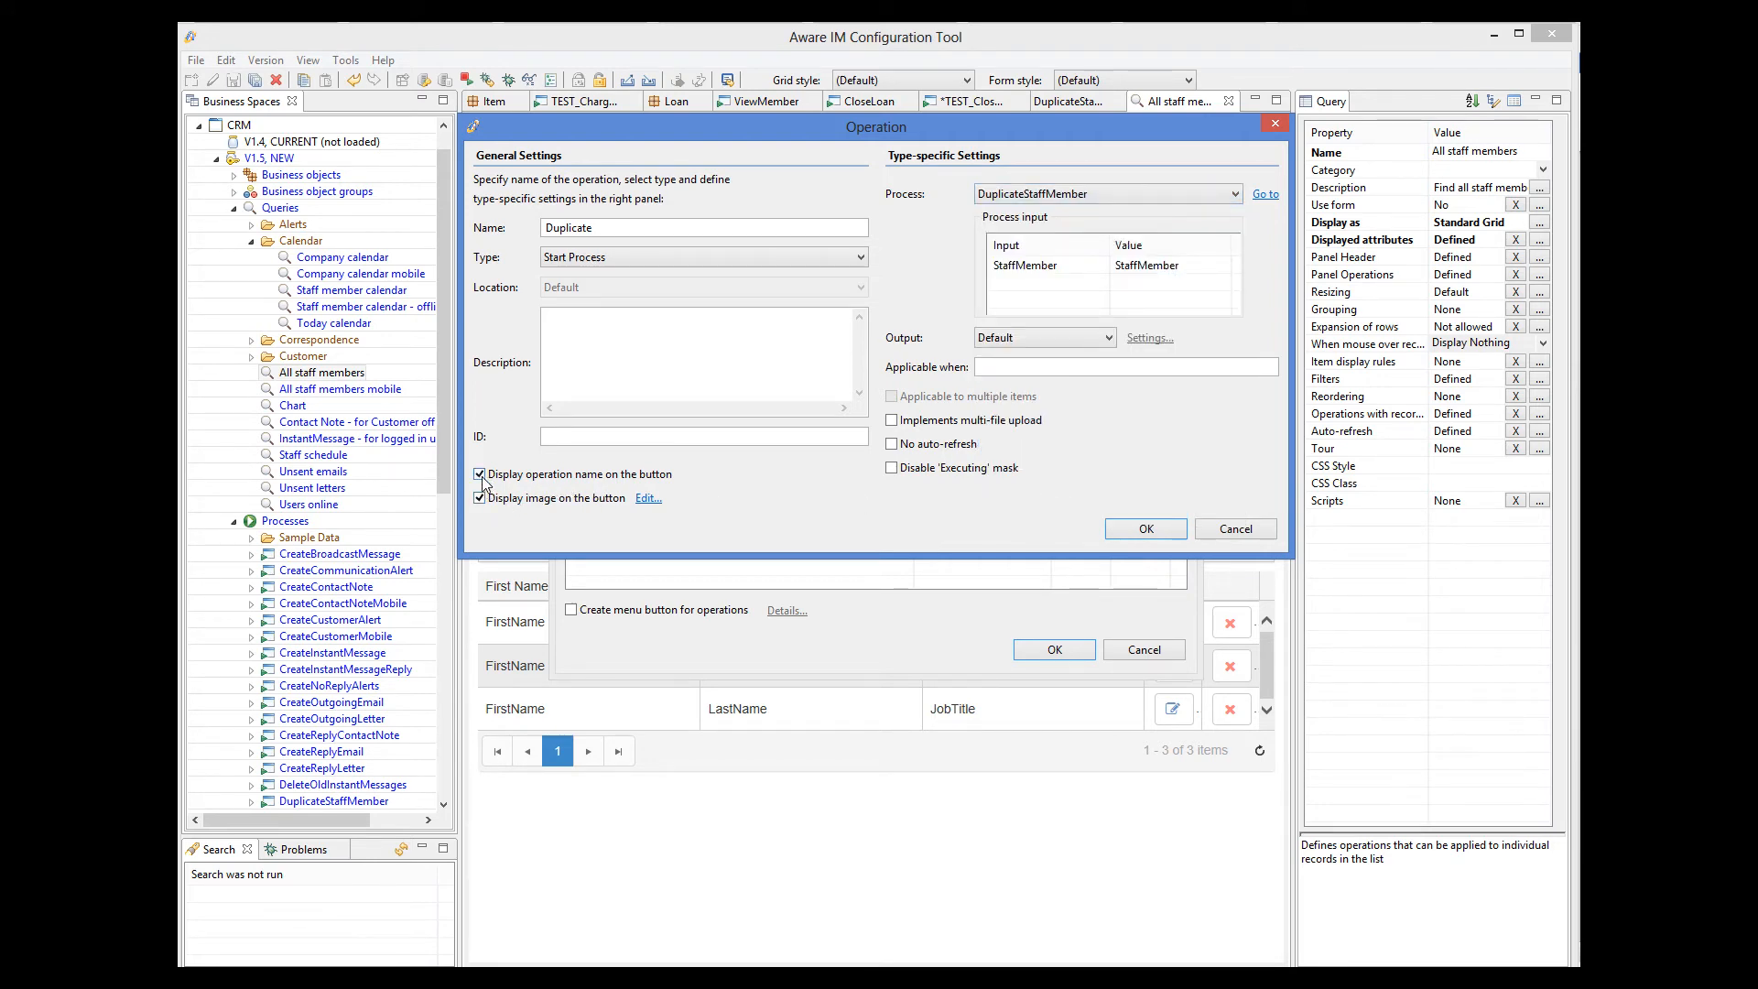
left_click(1161, 533)
left_click(1055, 649)
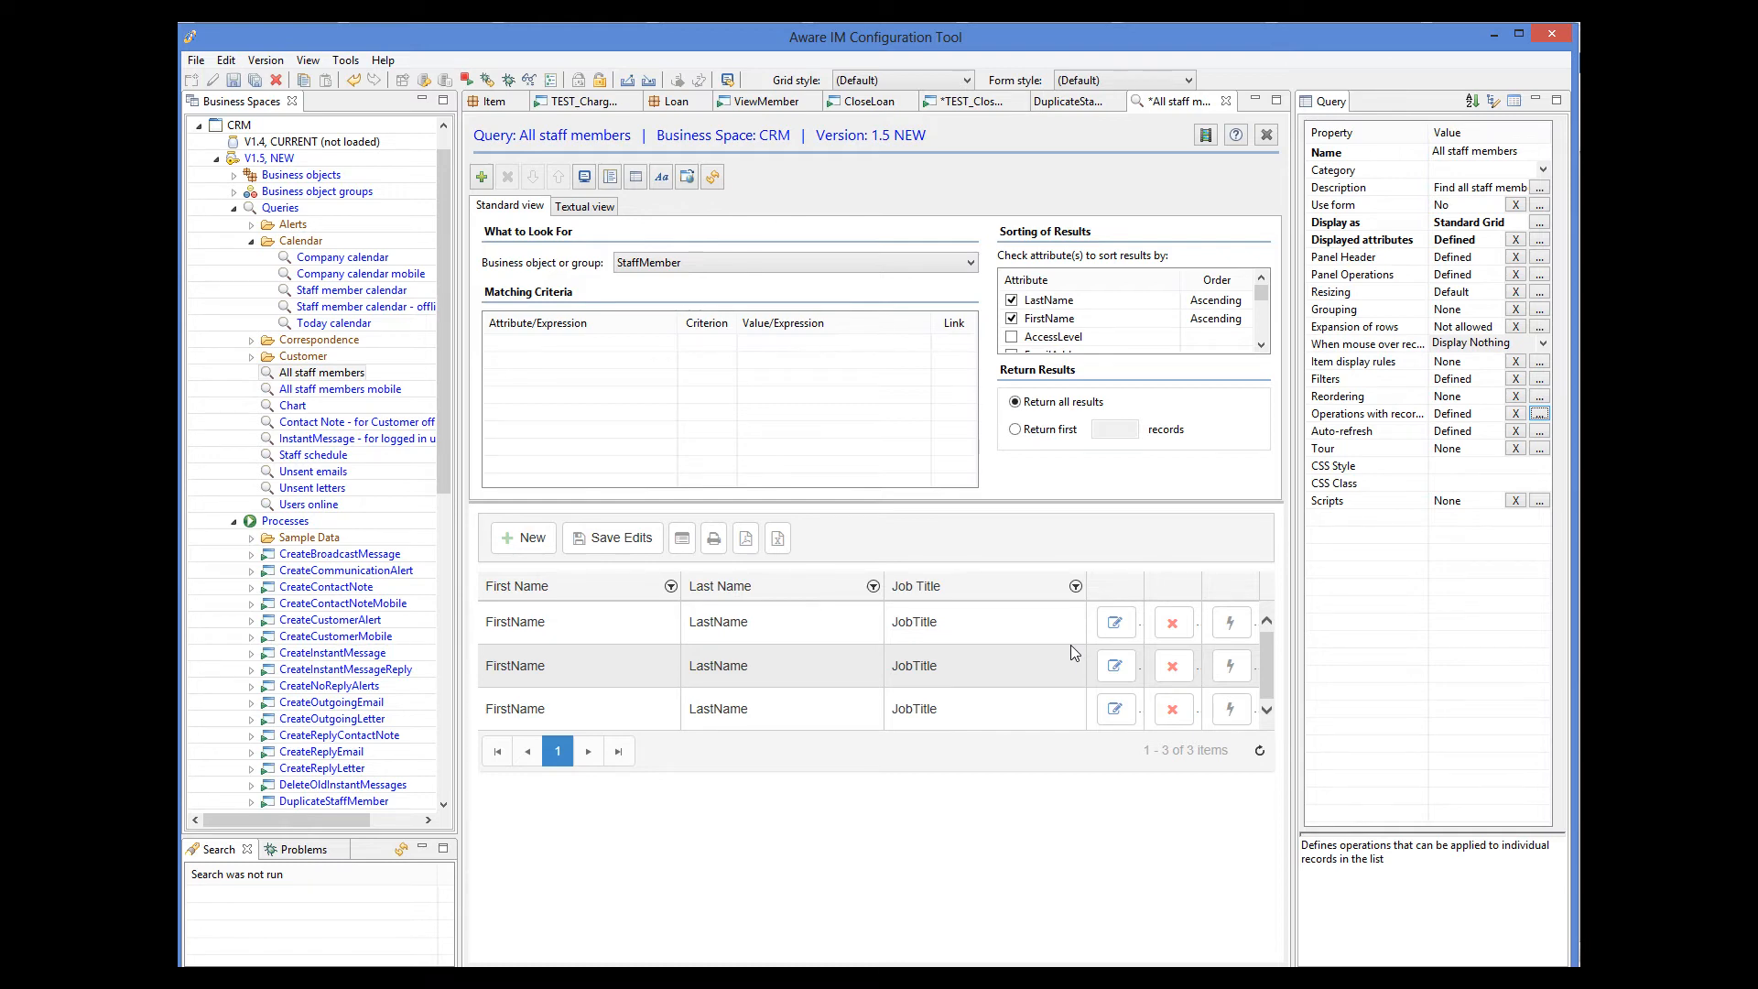
left_click(234, 81)
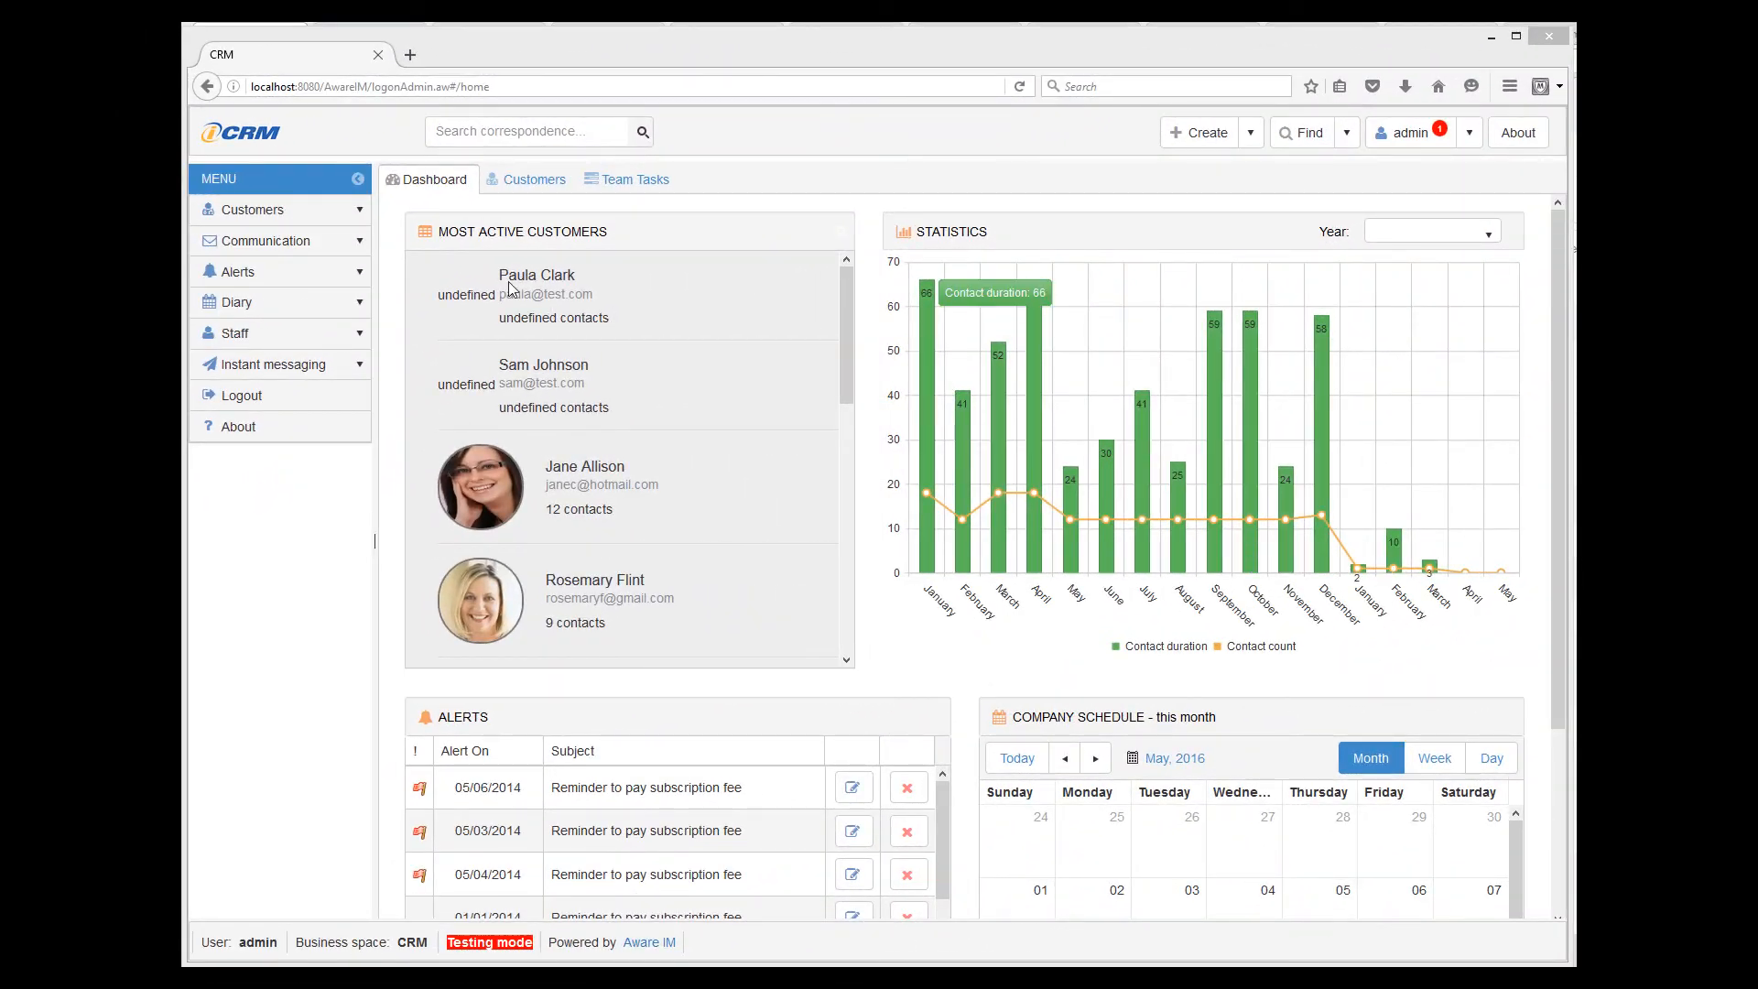
In the running CRM web application, show the staff members and run the Duplicate operation on the computer technician's record.
left_click(333, 339)
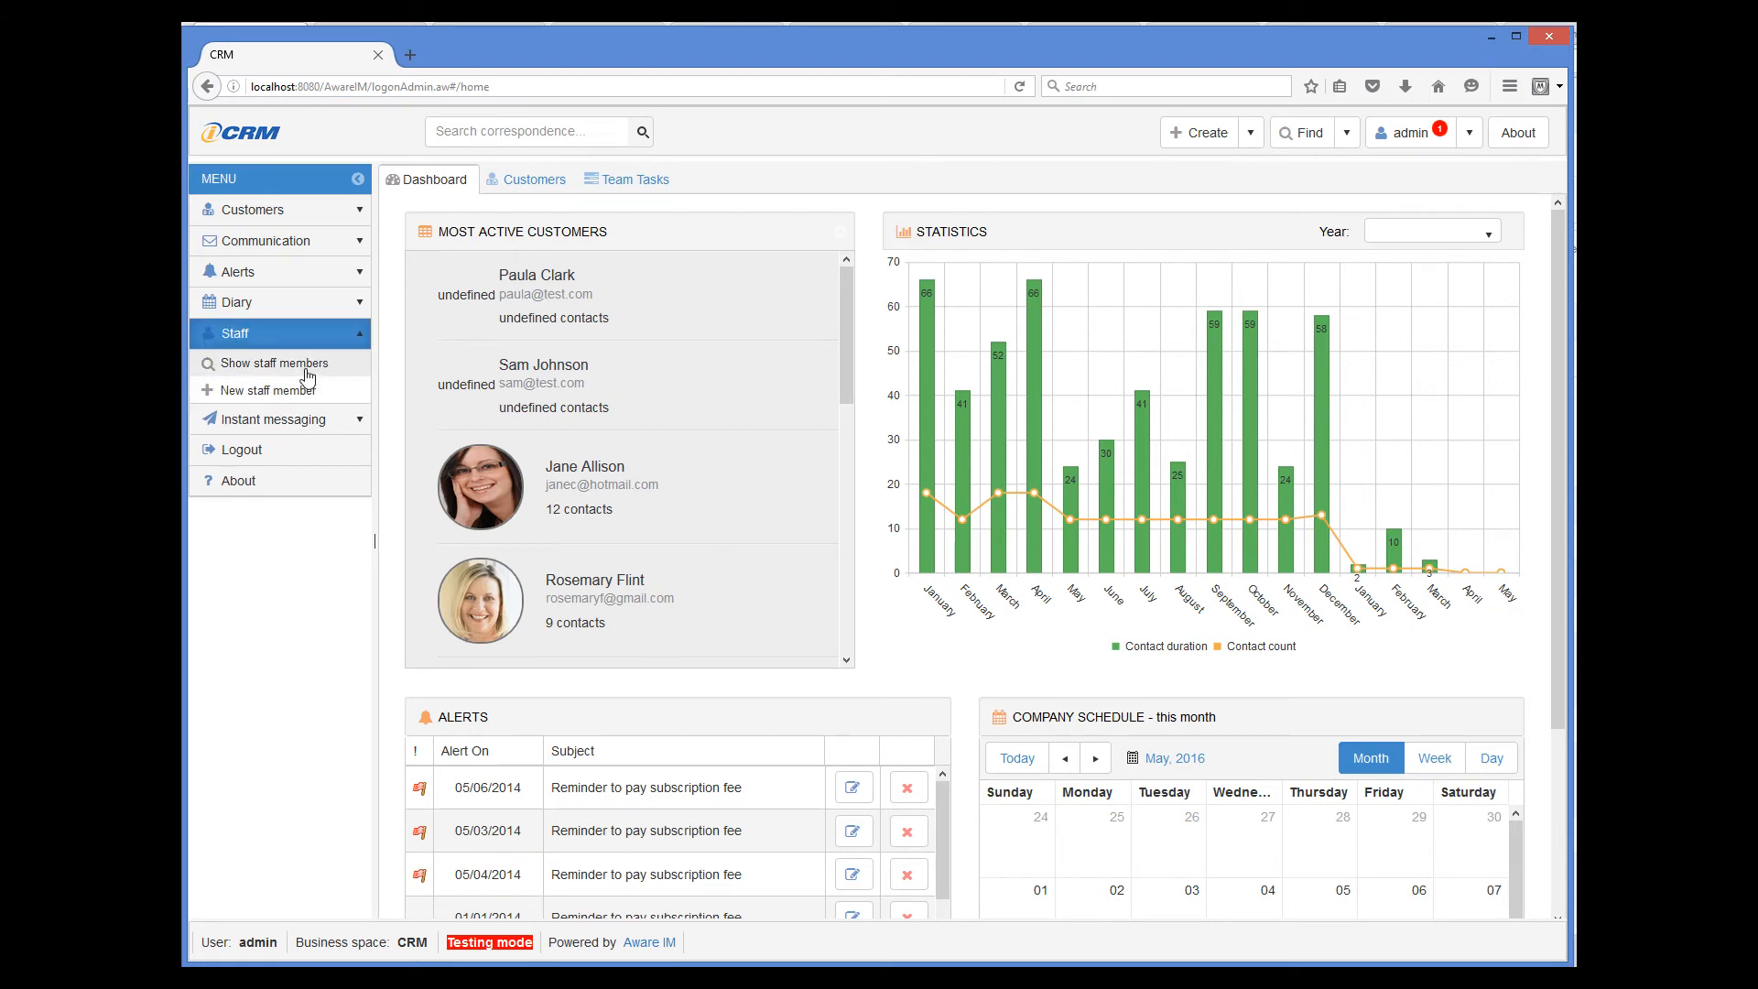
left_click(305, 370)
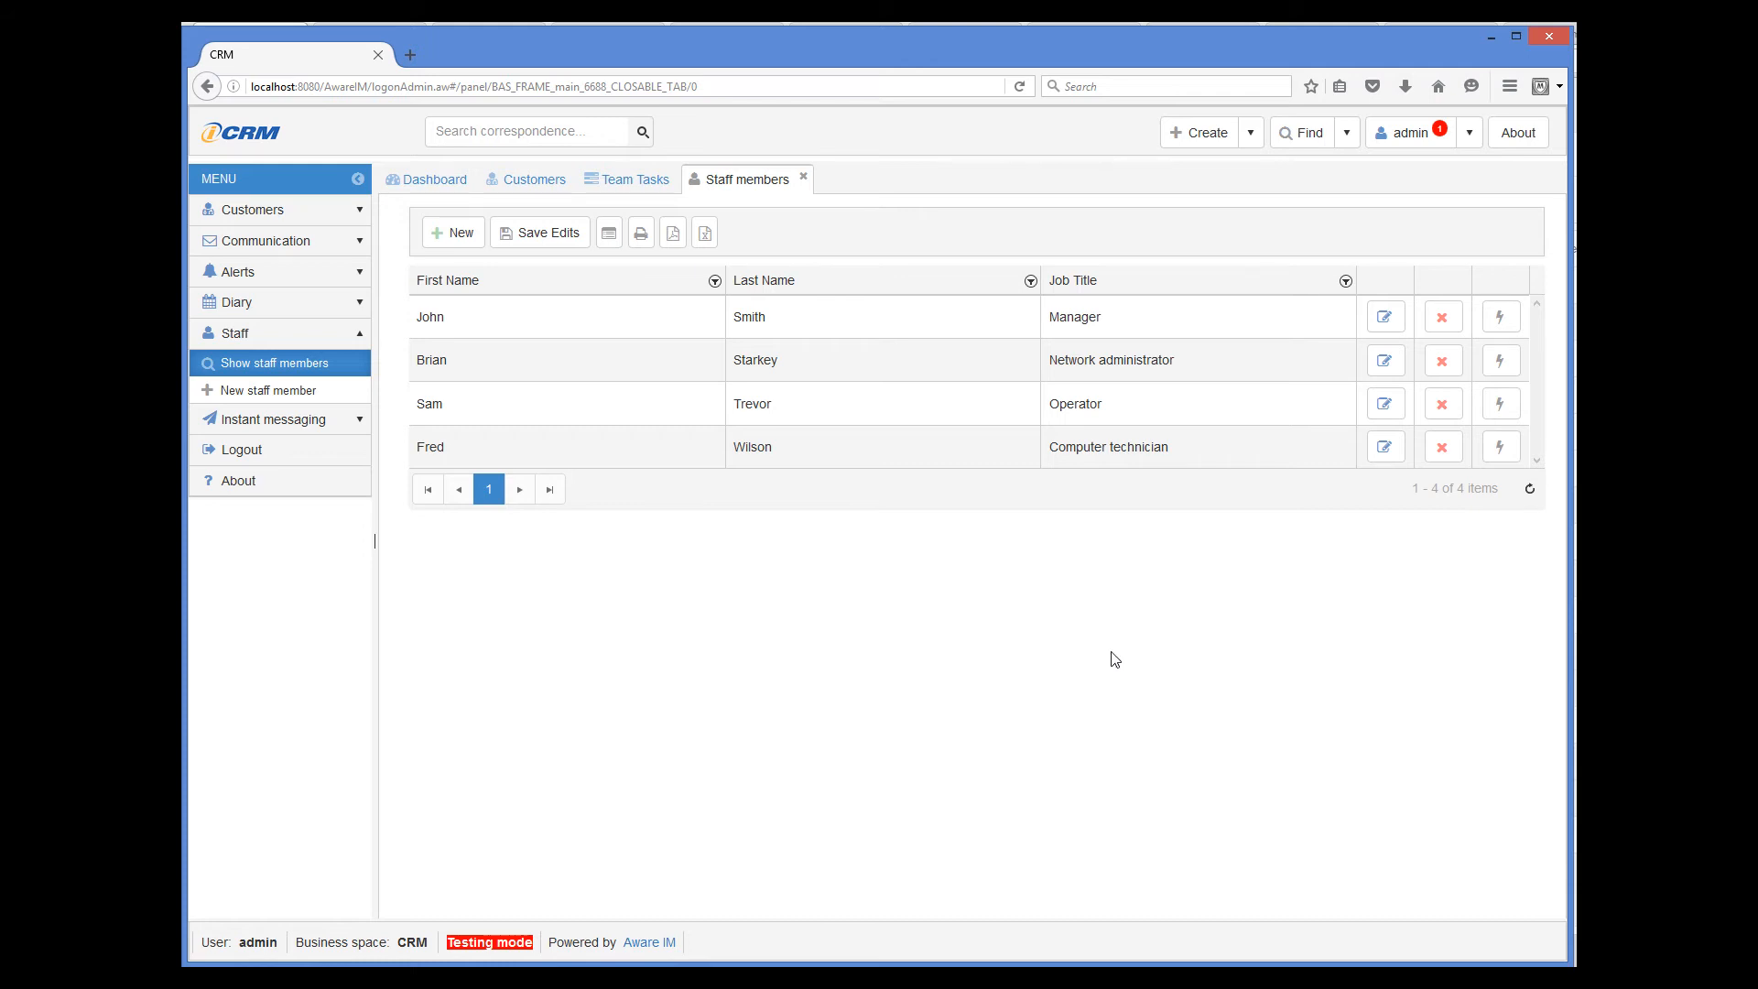
left_click(1500, 449)
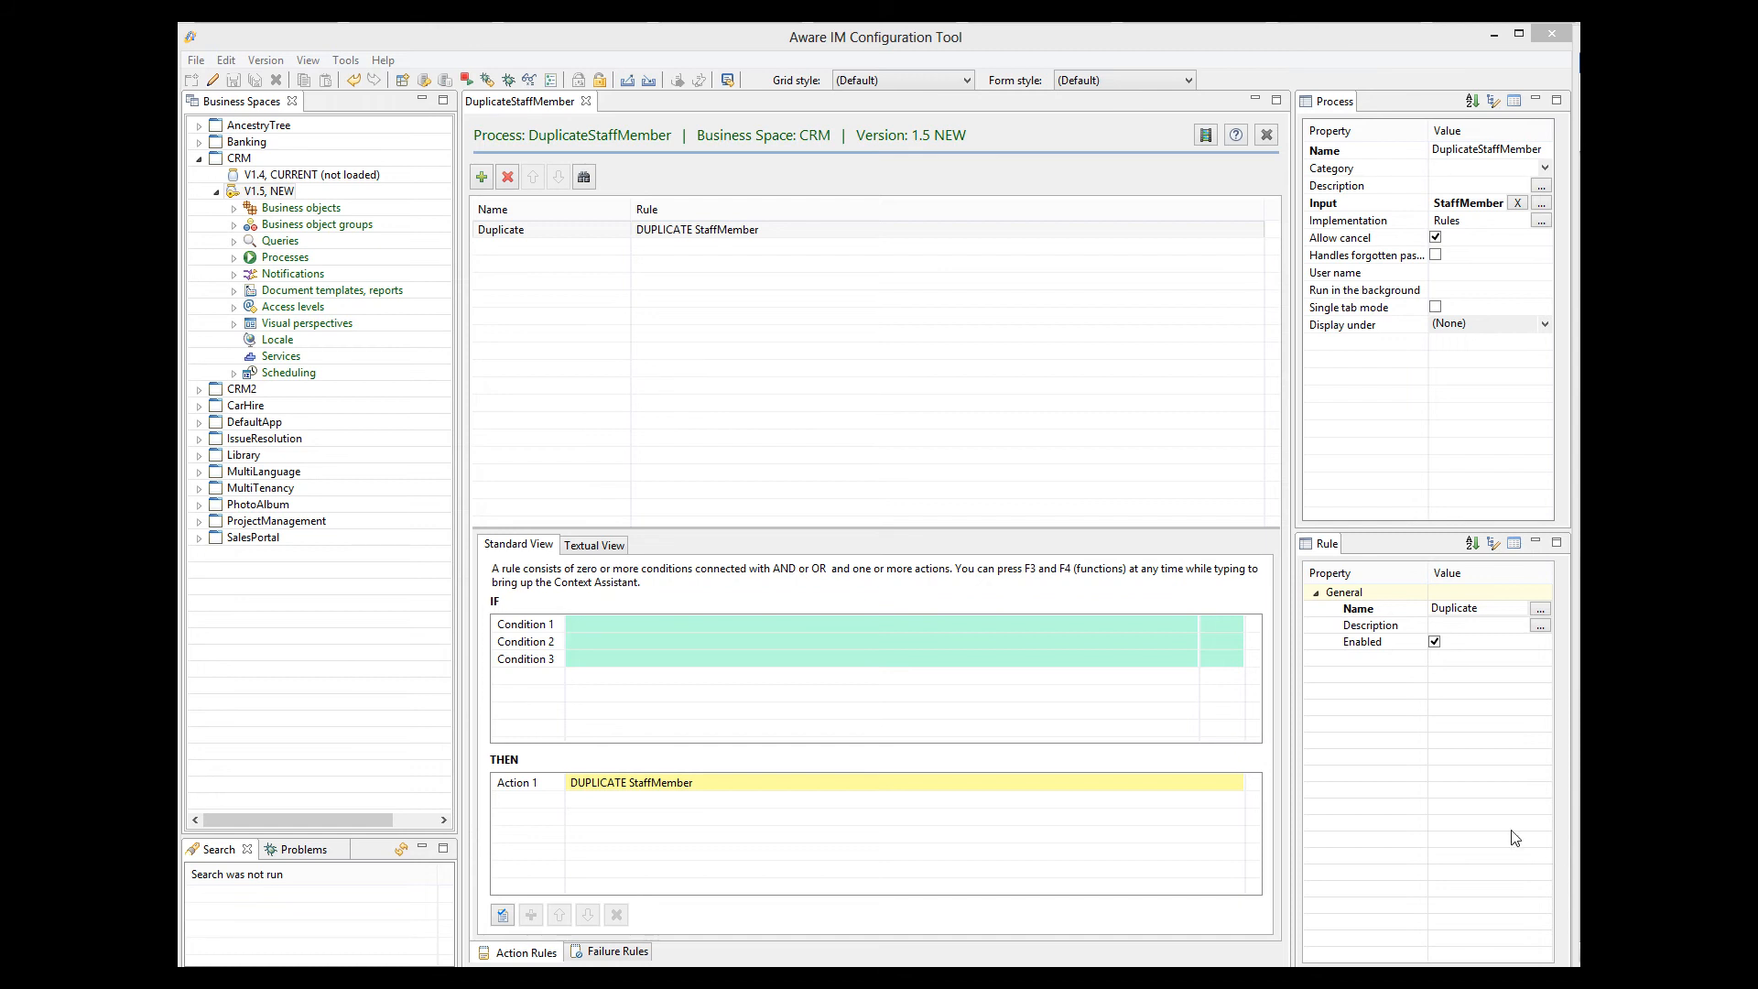
Back in the Configuration Tool, add a rule named View duplicate with the action VIEW ThatStaffMember to the DuplicateStaffMember process.
left_click(480, 178)
type("View duplicate")
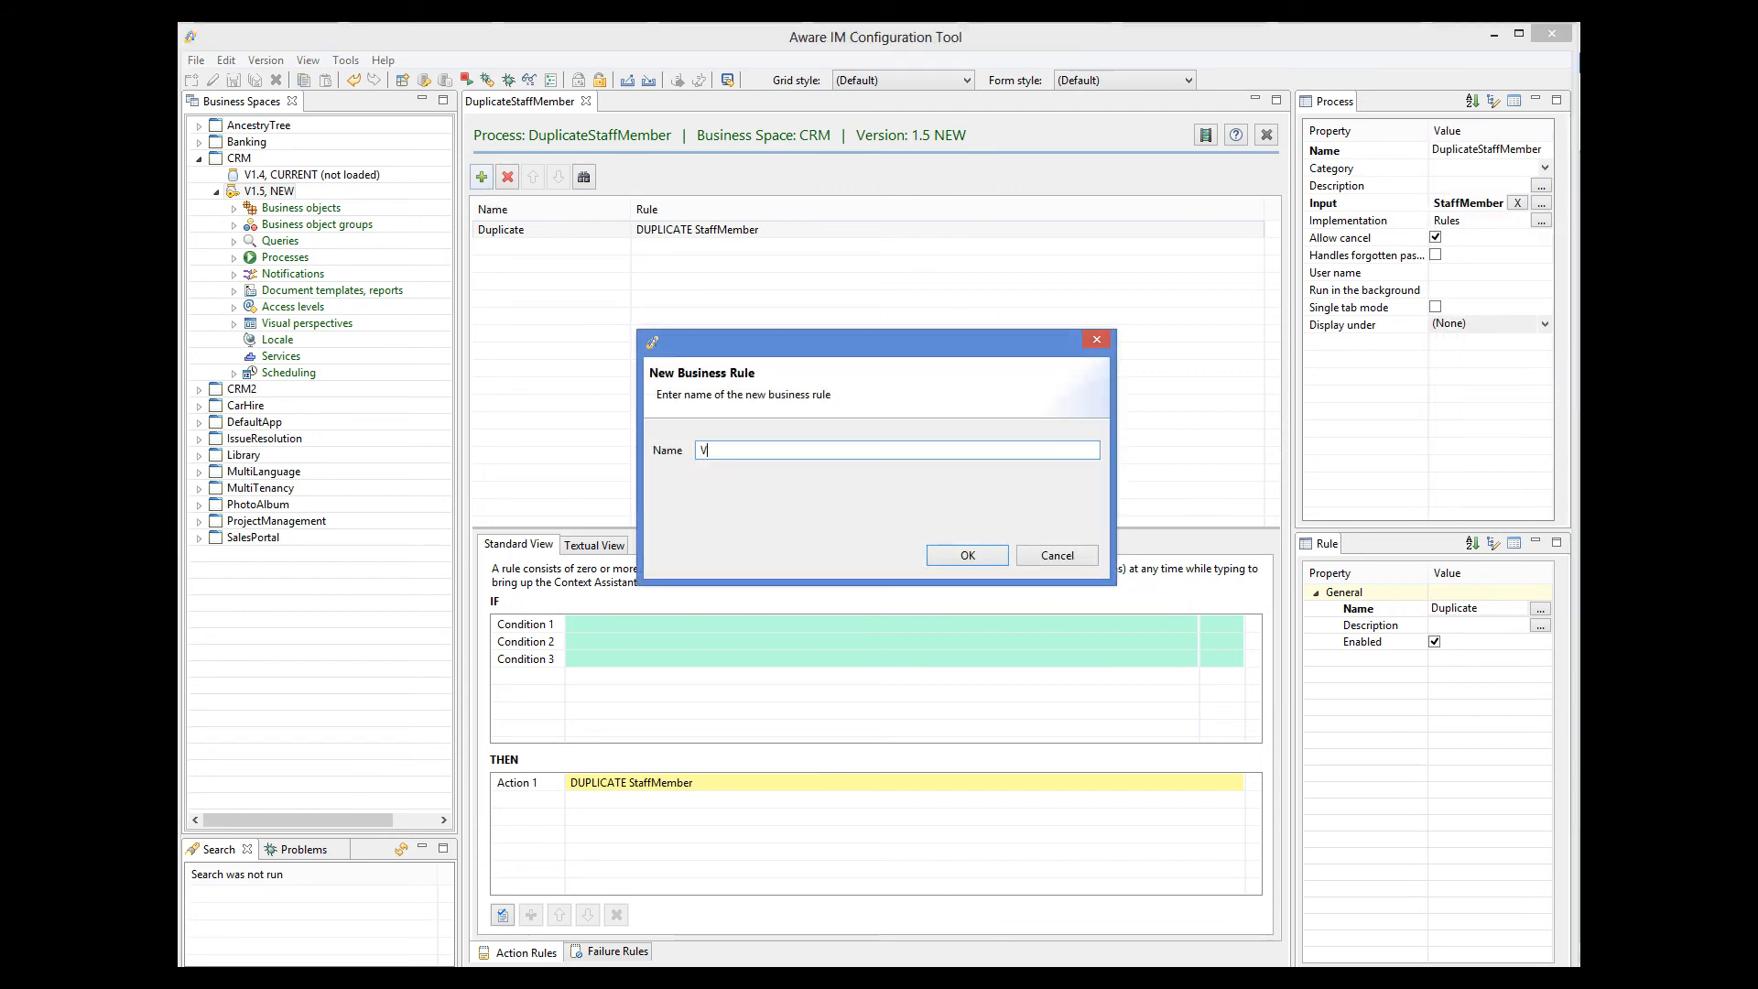
left_click(996, 552)
left_click(630, 782)
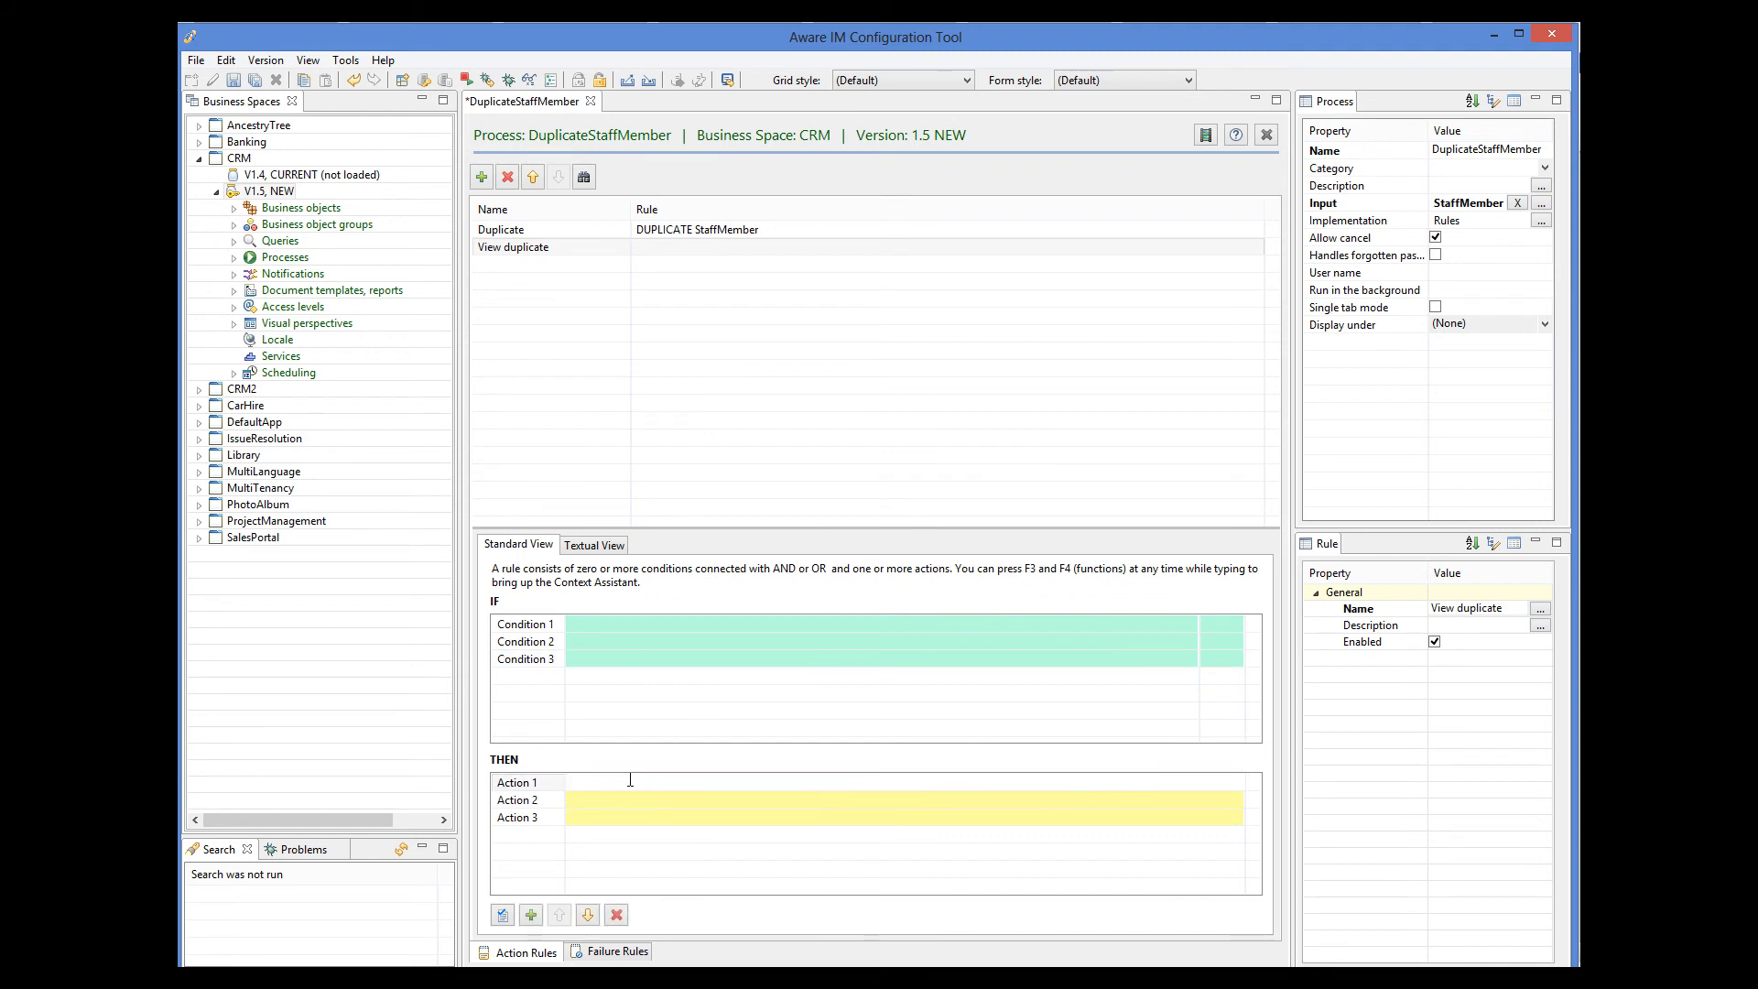
type("VIEW ThatStaffMember")
key("Return")
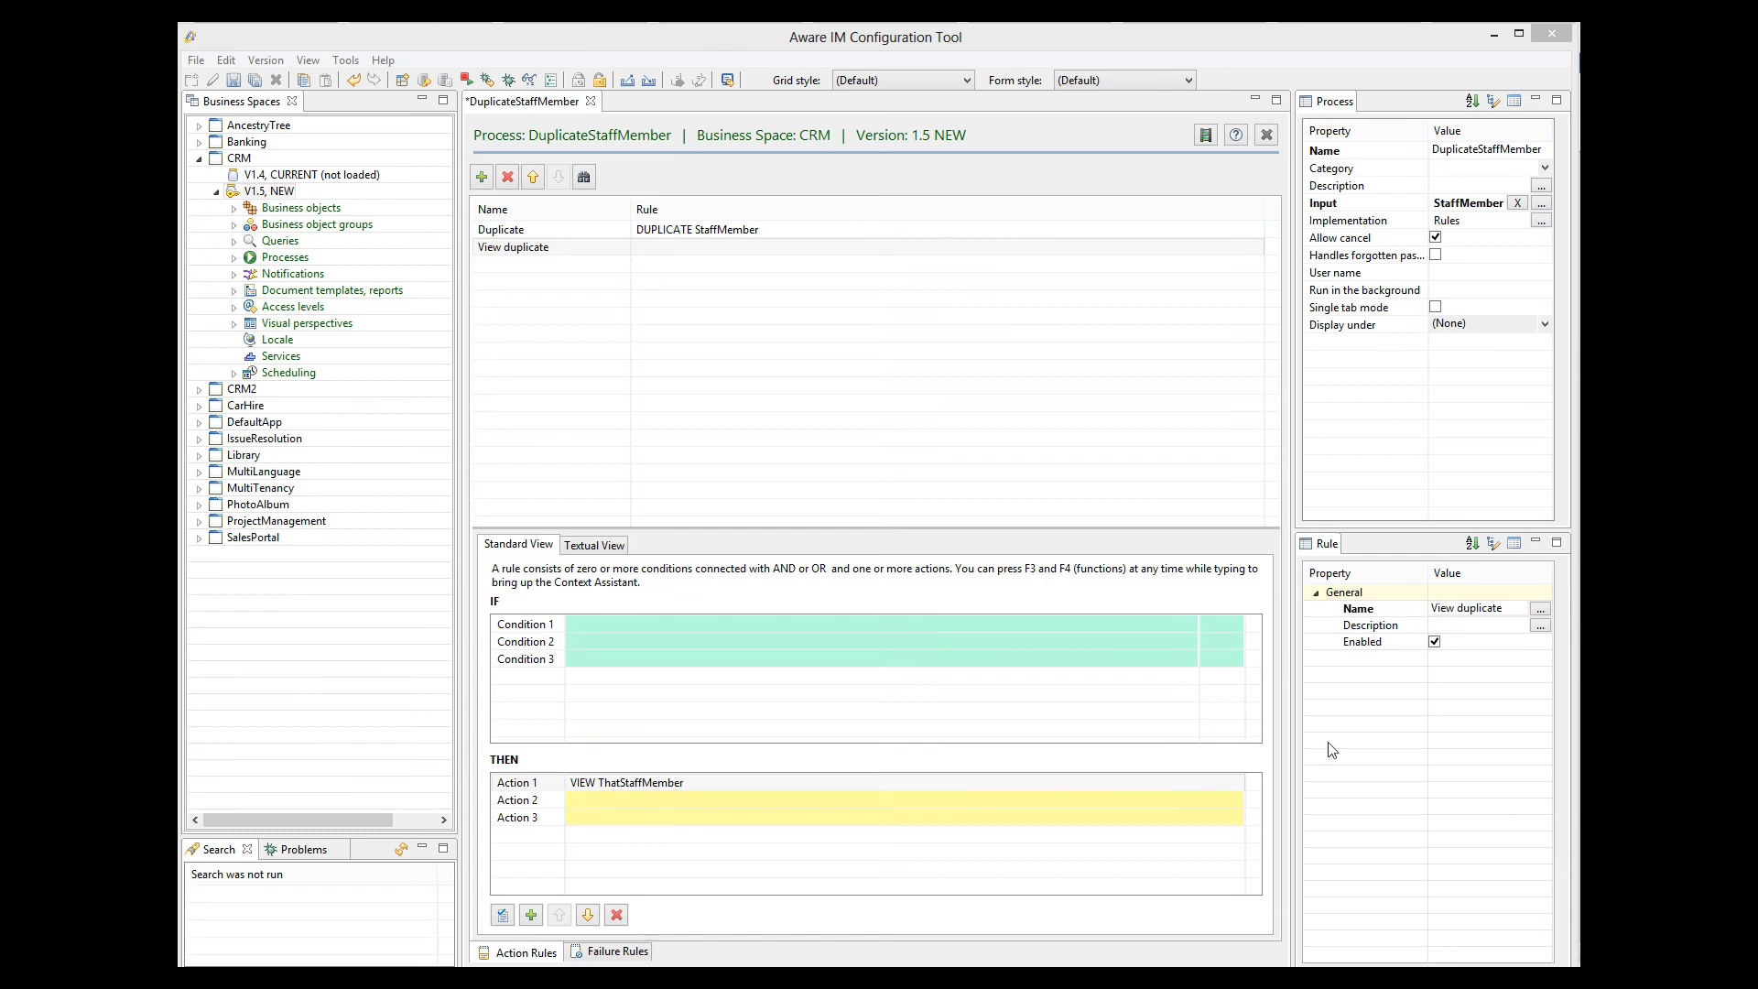
Open CRM's RegularUser business object and show the conditions and action of its Uniqueness of login name rule.
left_click(235, 210)
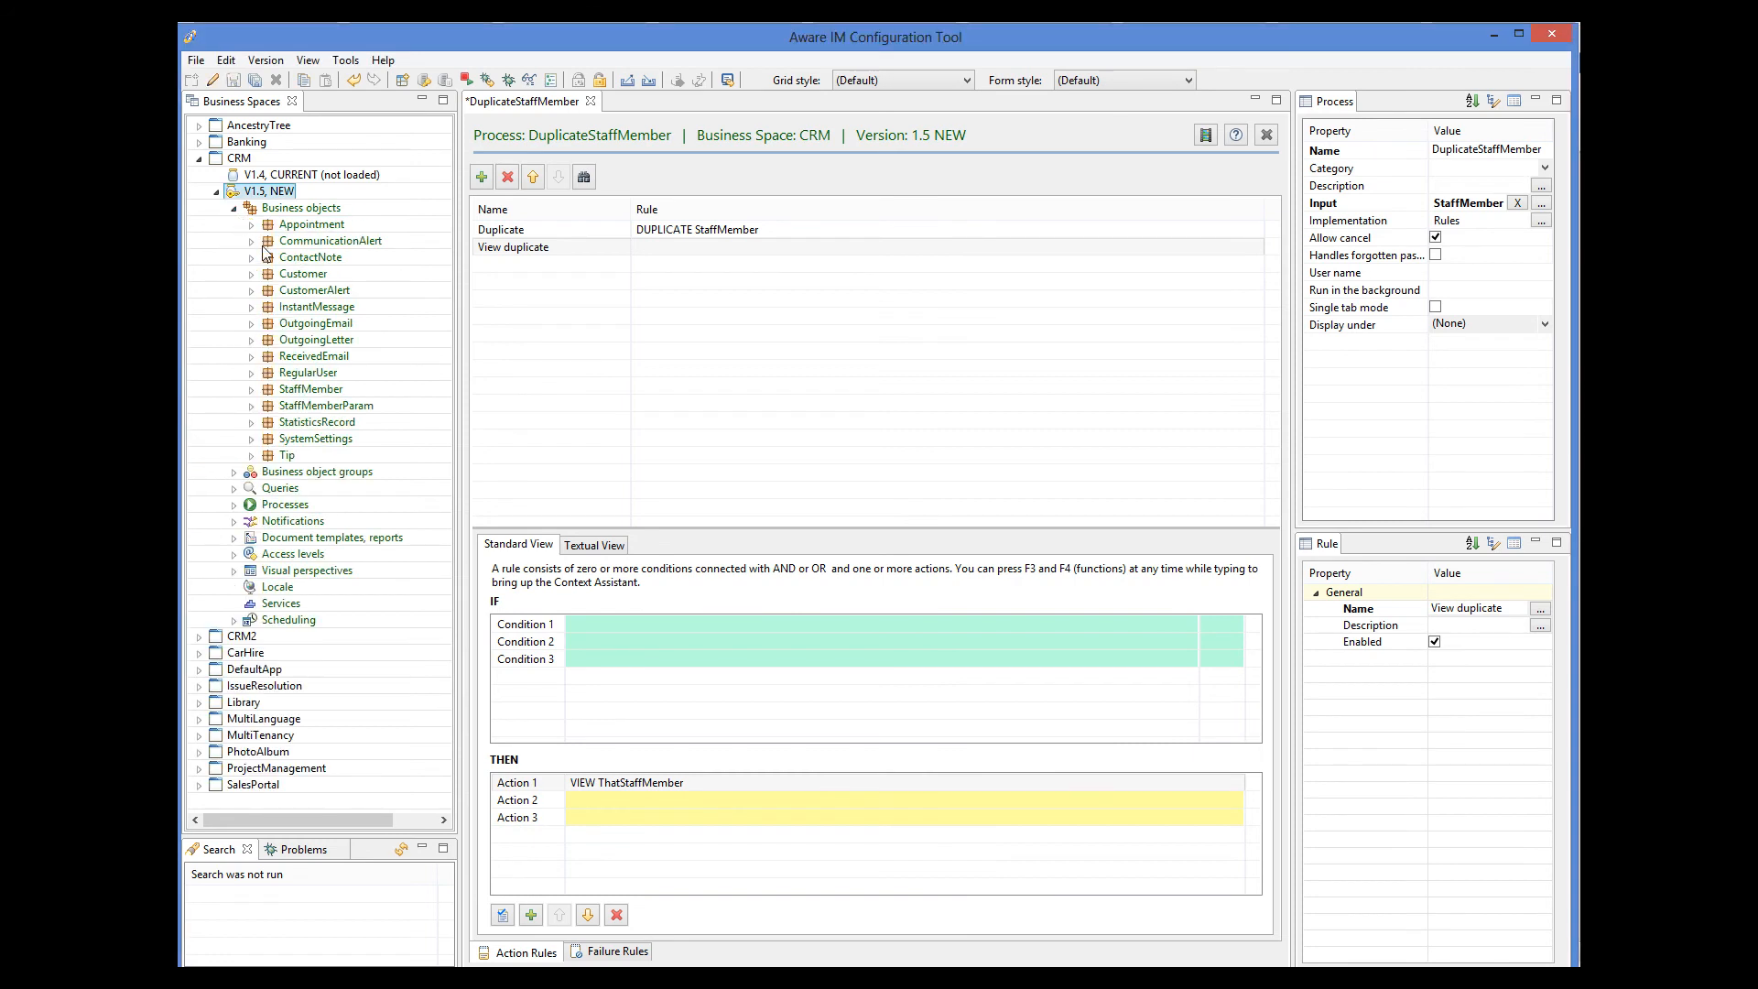
left_click(318, 374)
double_click(321, 375)
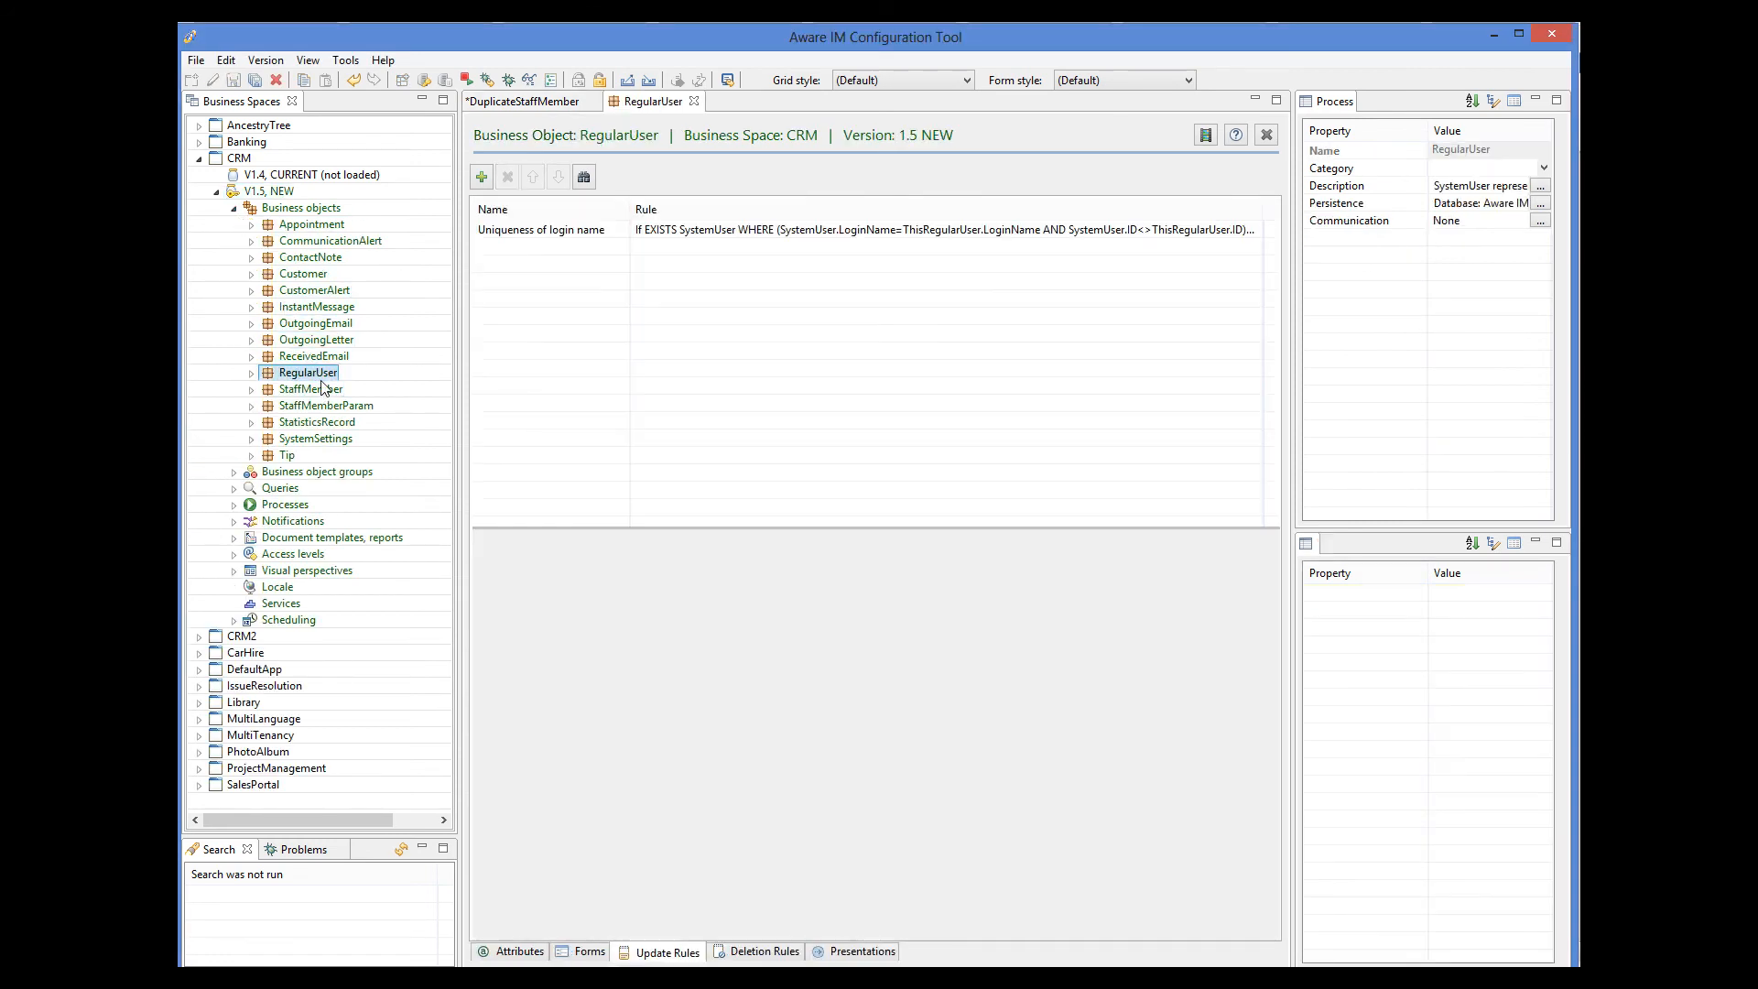
left_click(689, 234)
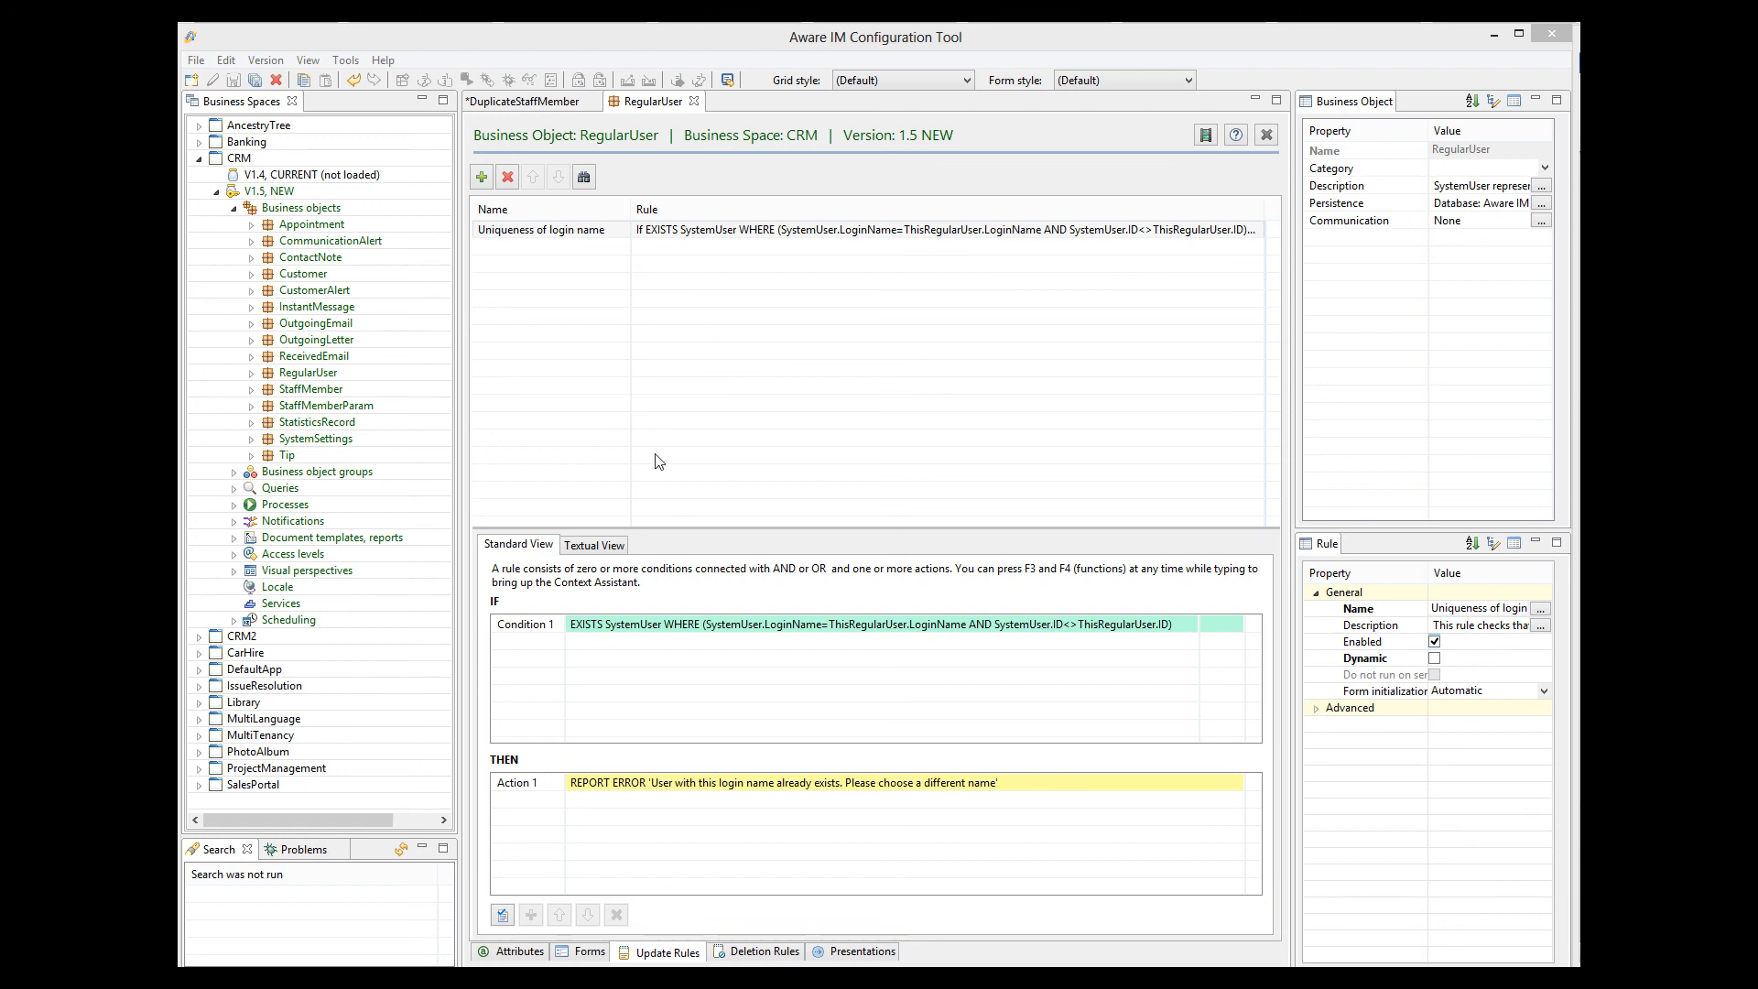
Open the Reservation business object in the Library business space and show its Converted reservation rule.
left_click(199, 158)
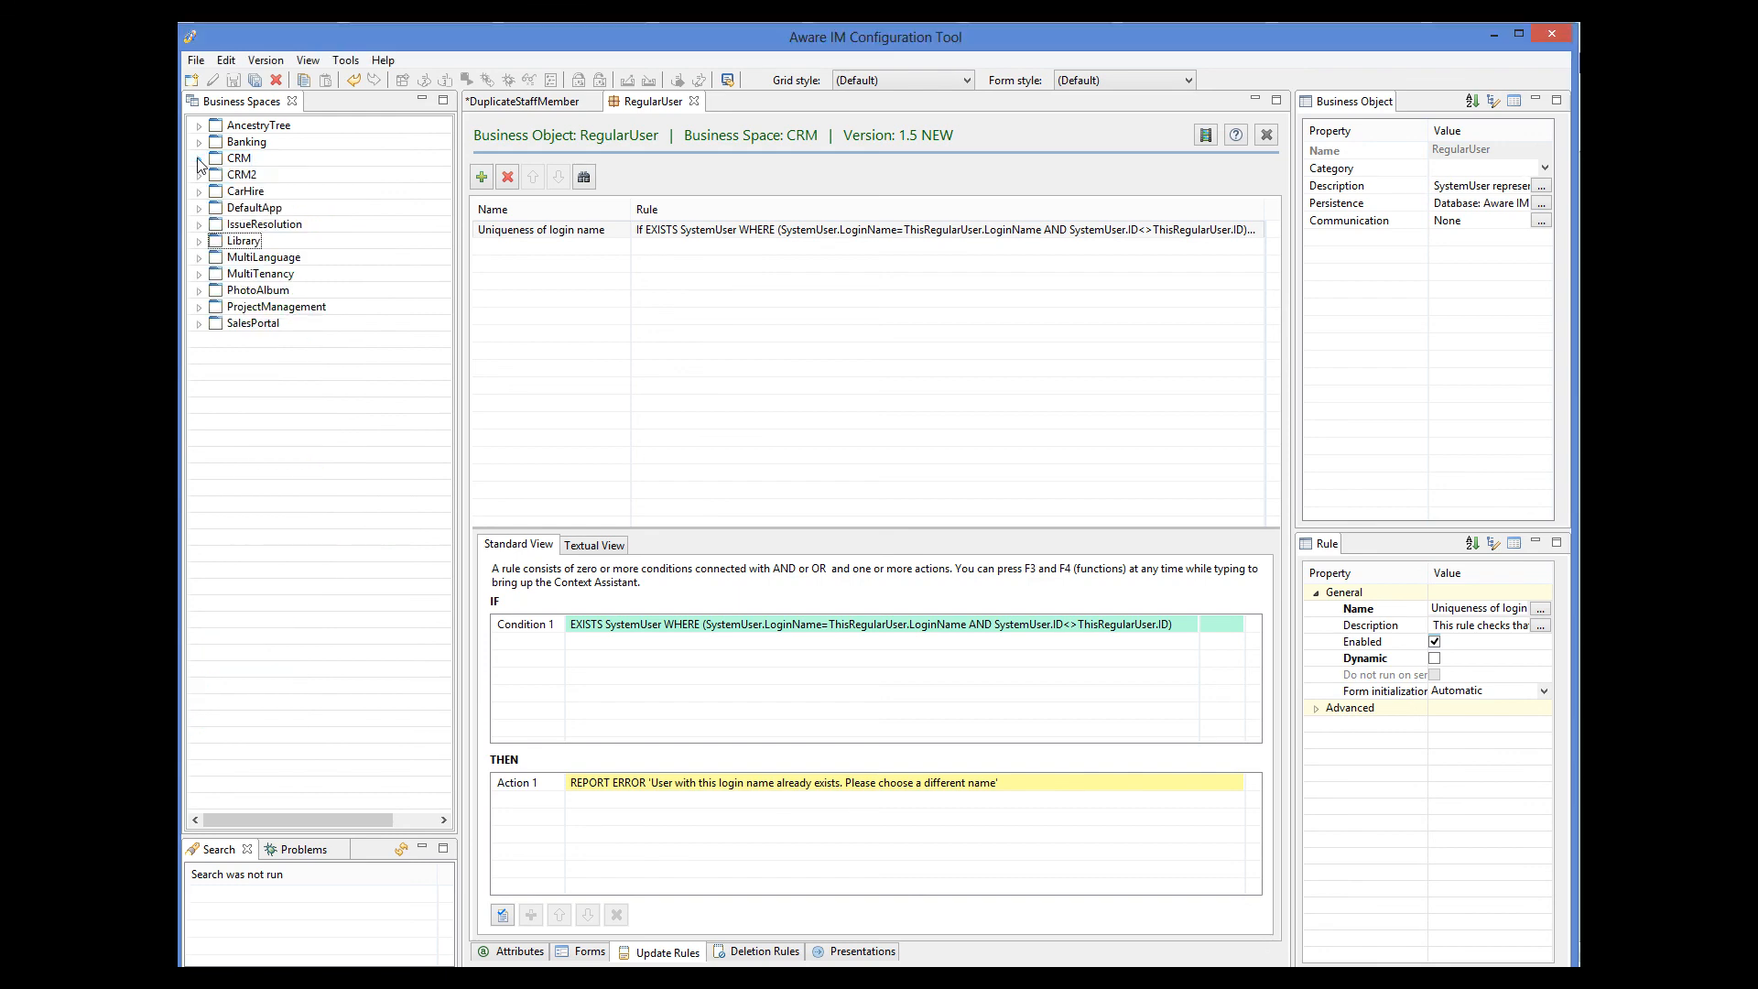
left_click(199, 240)
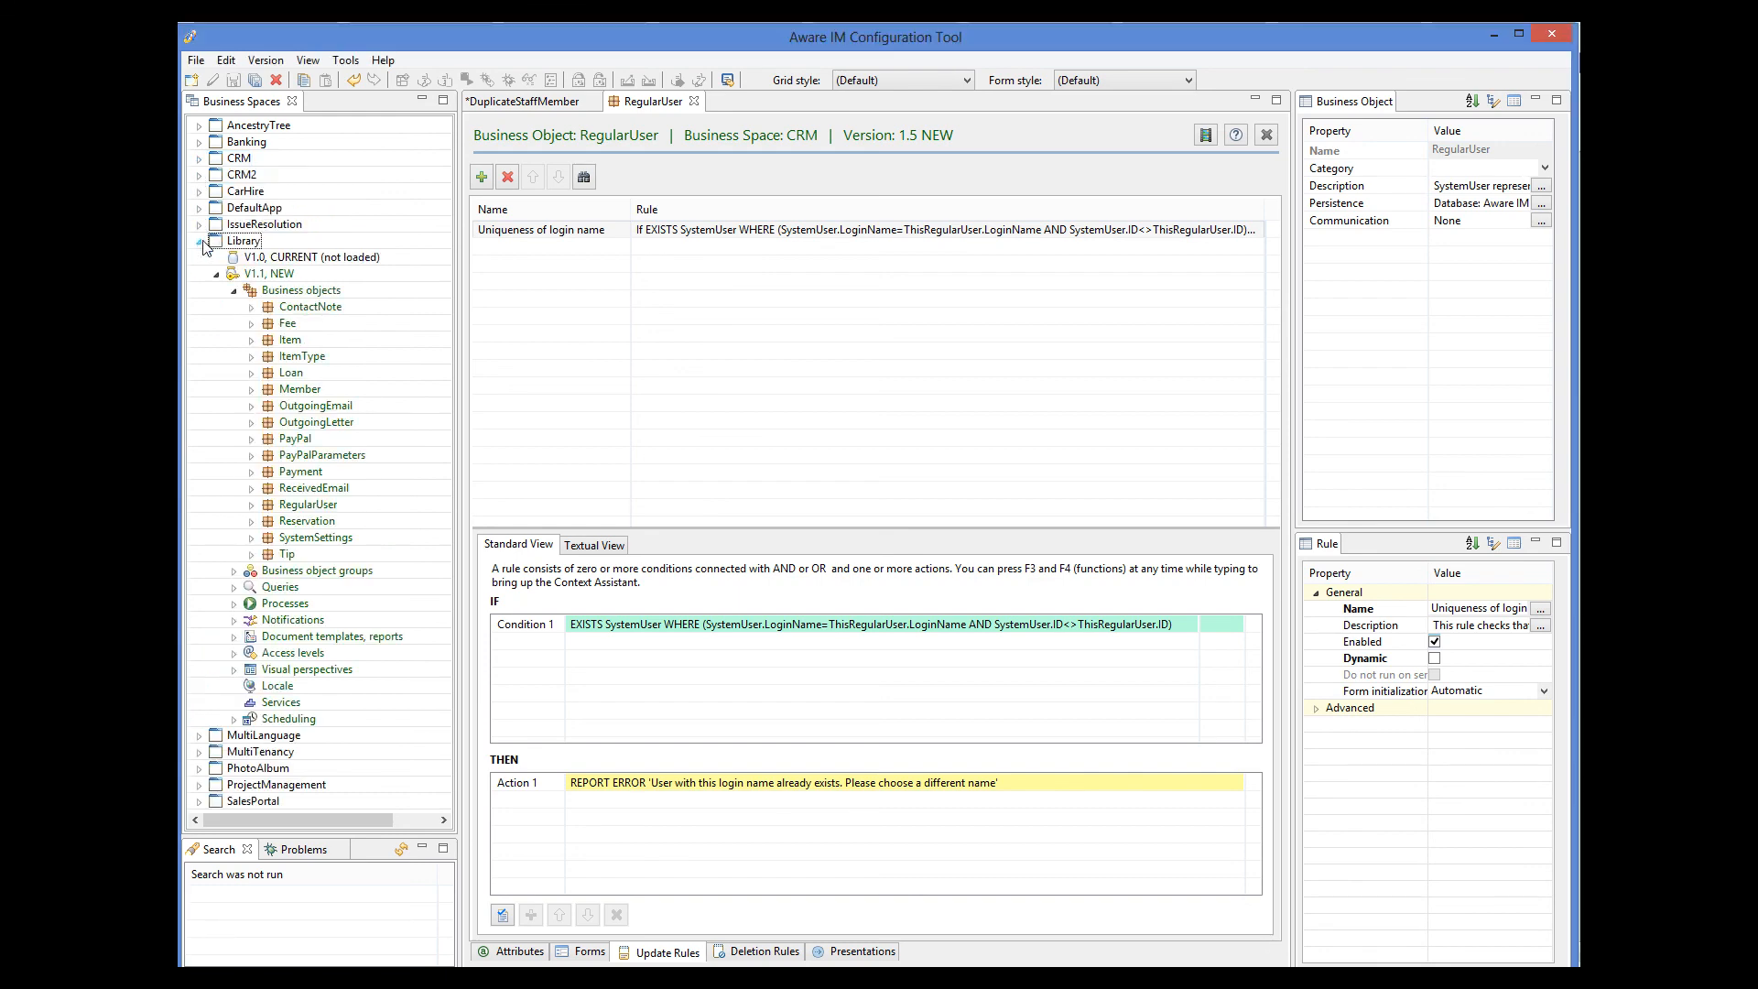
left_click(317, 523)
double_click(317, 524)
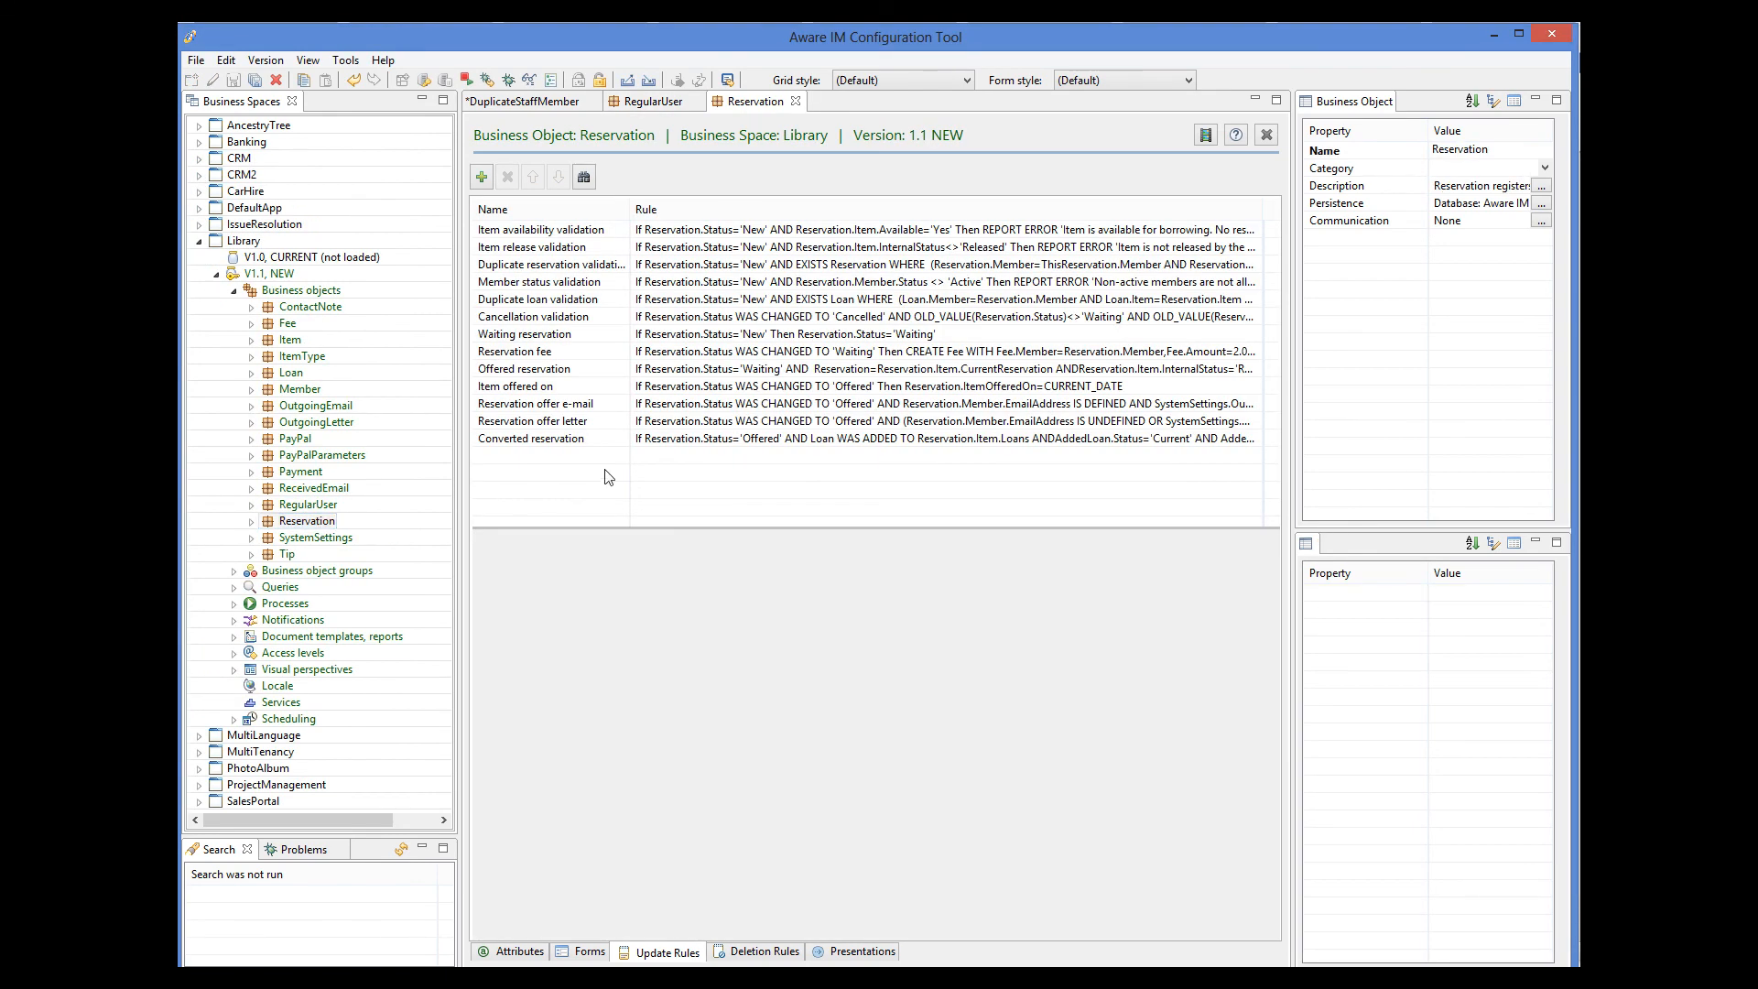
left_click(668, 440)
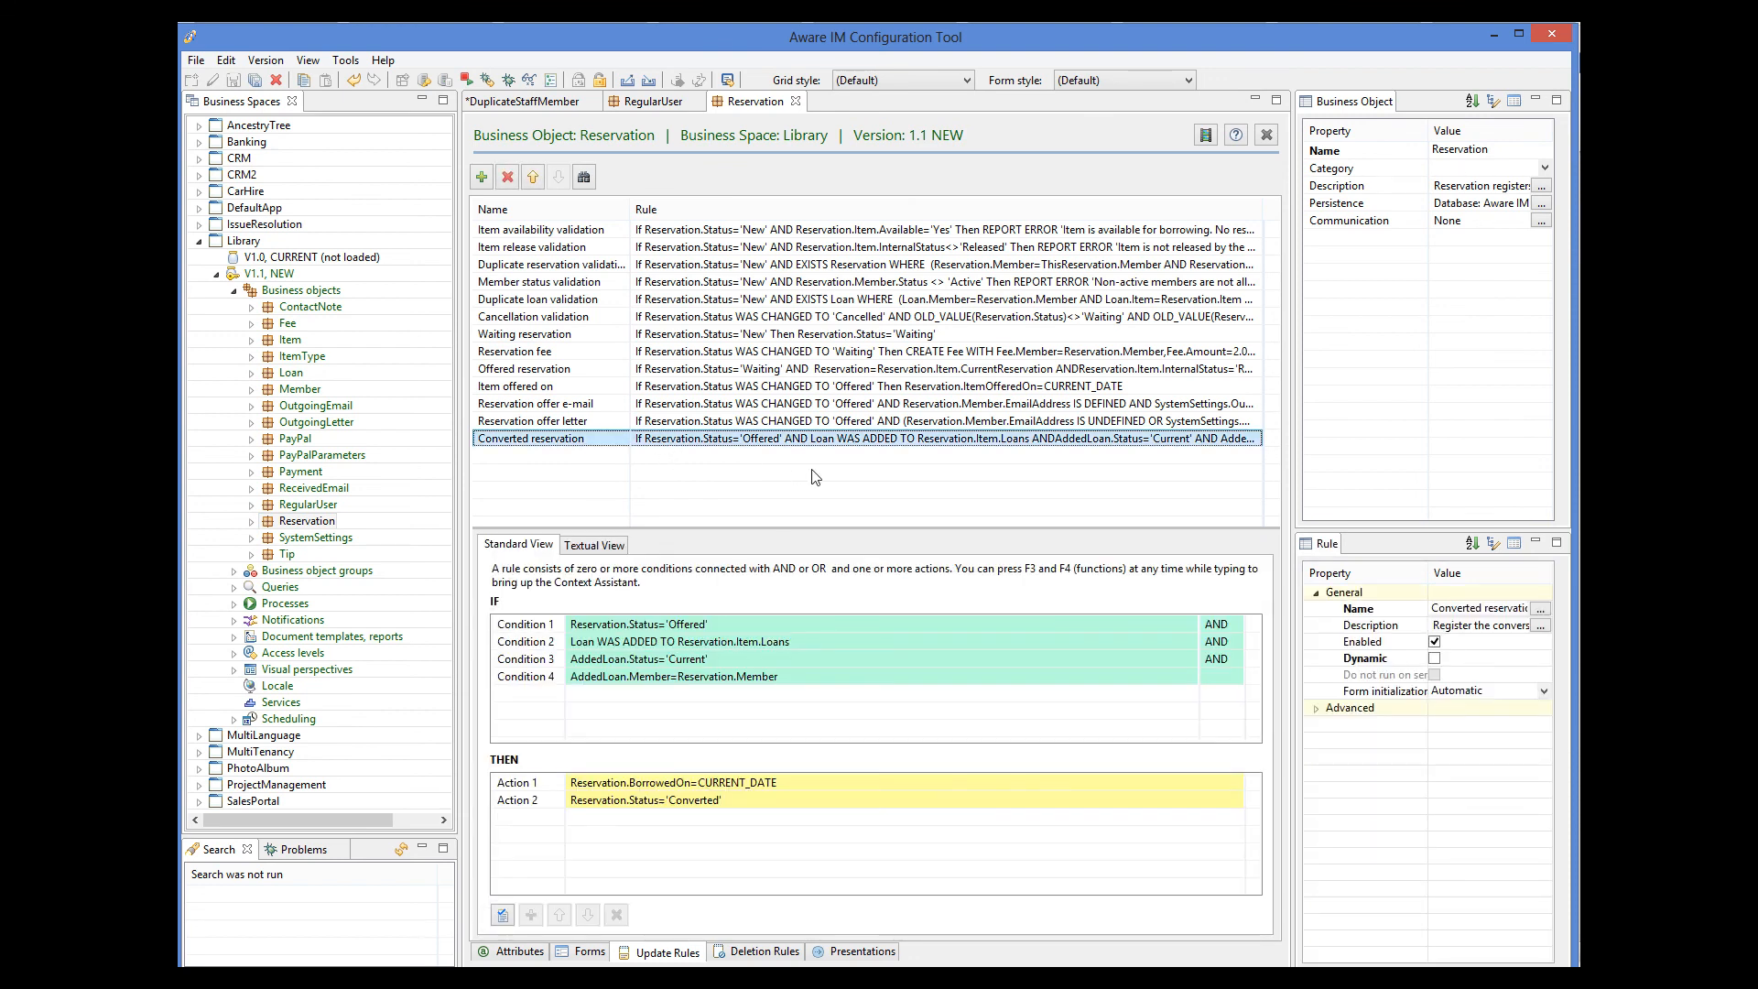